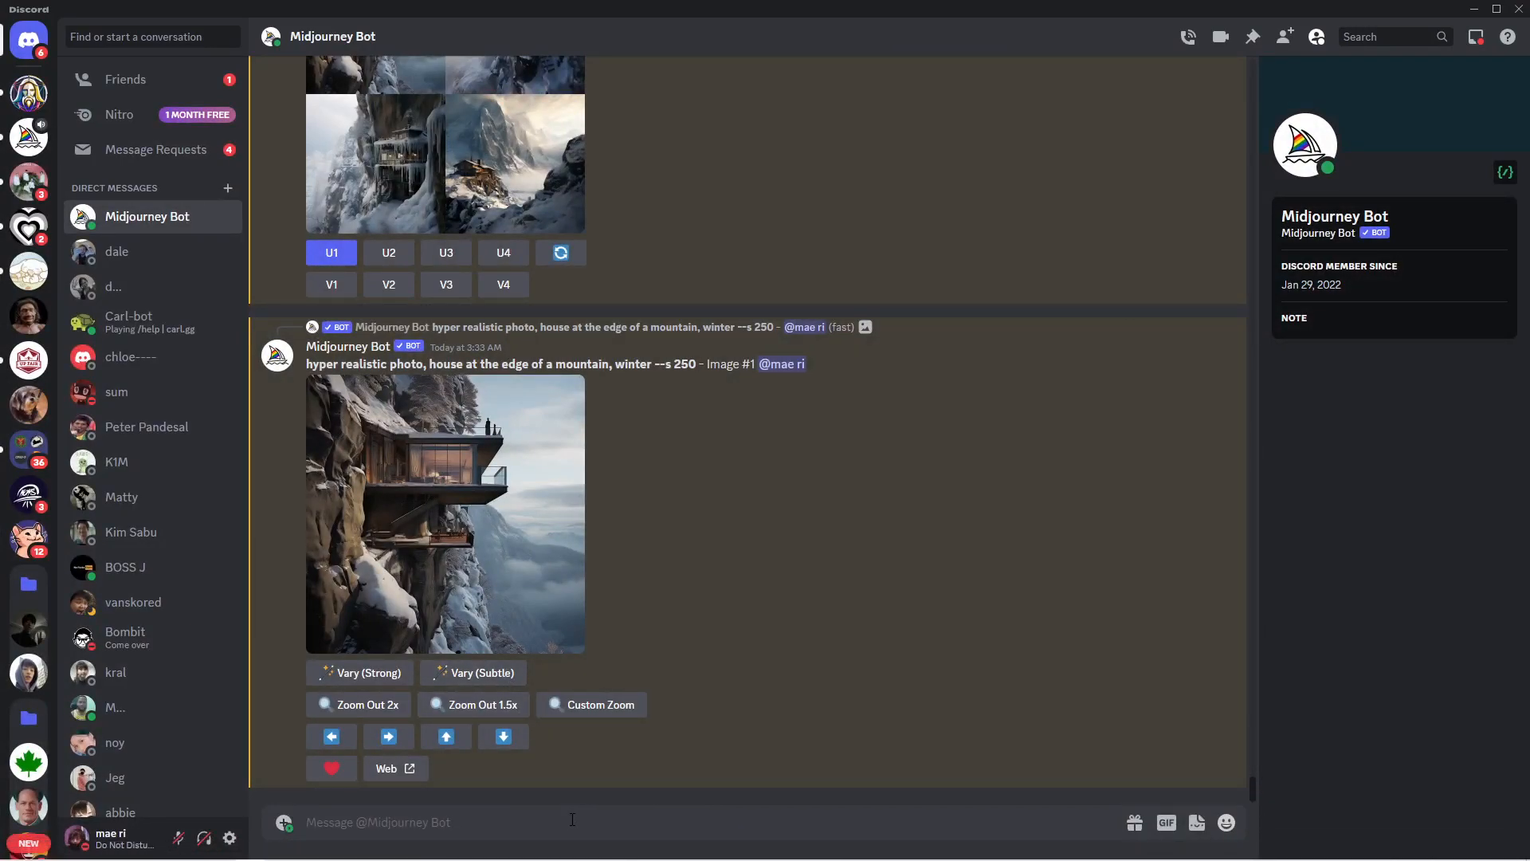
- Switch to the browser, sign in to the Midjourney website by authorizing Midjourney Bot on the Discord account, and browse the profile's image gallery
{"action": "left_click", "coordinate": [282, 847]}
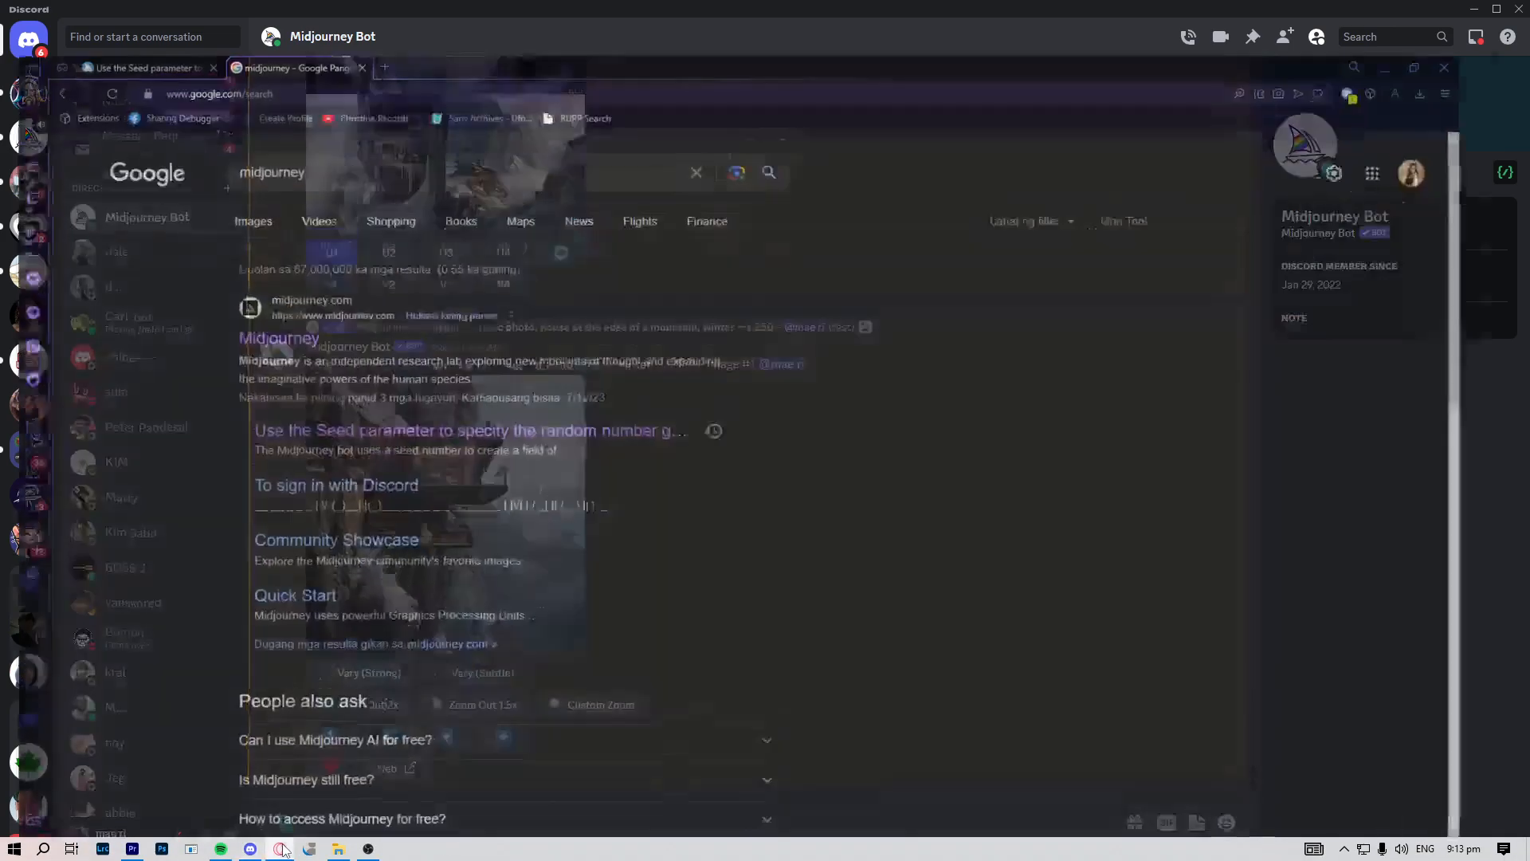
{"action": "left_click_drag", "start_coordinate": [305, 124], "coordinate": [234, 124]}
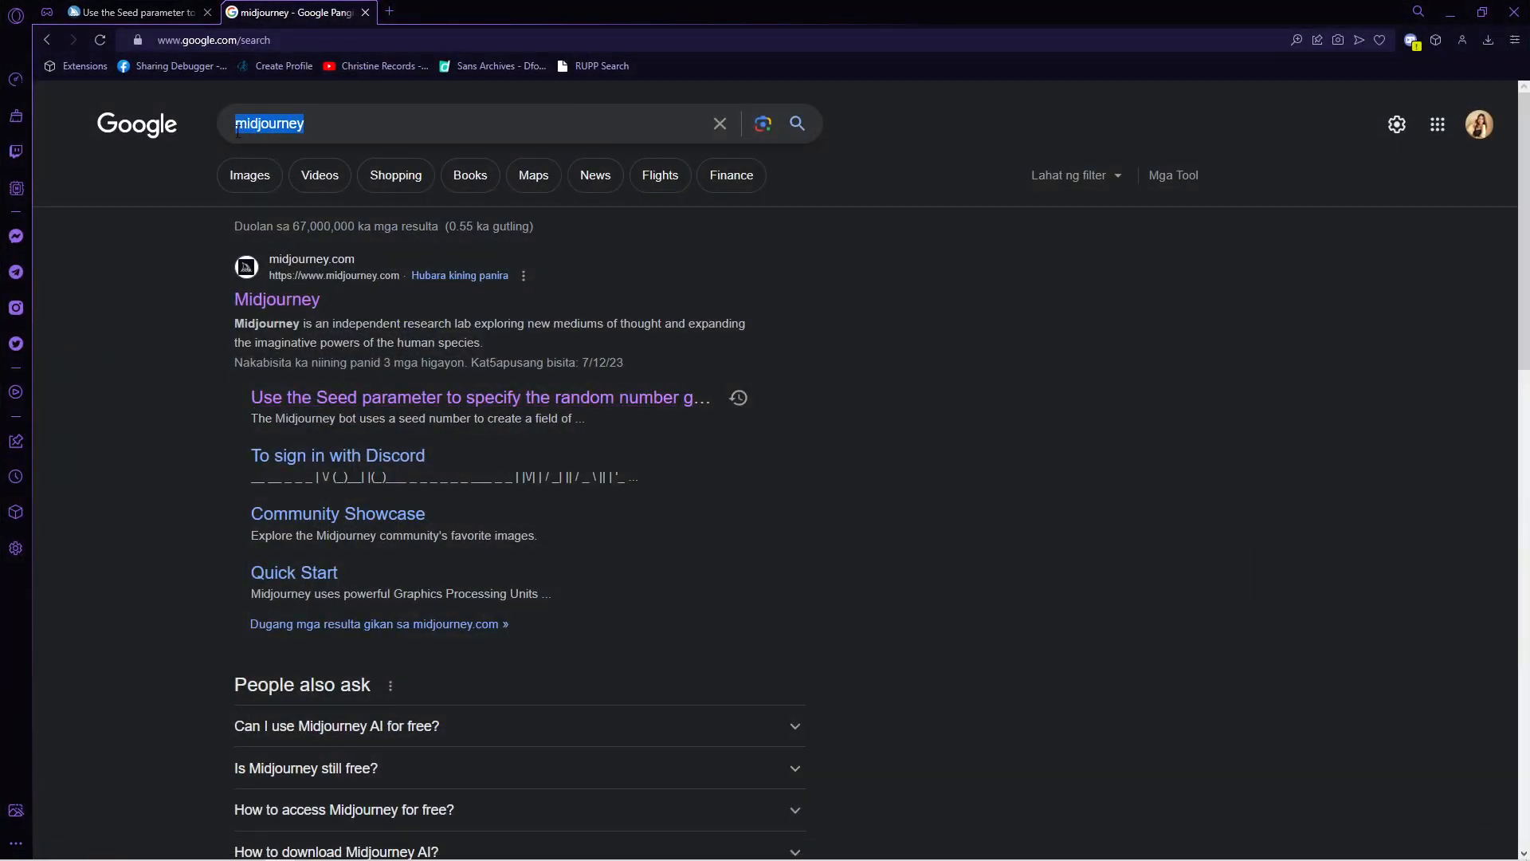
{"action": "left_click", "coordinate": [869, 352]}
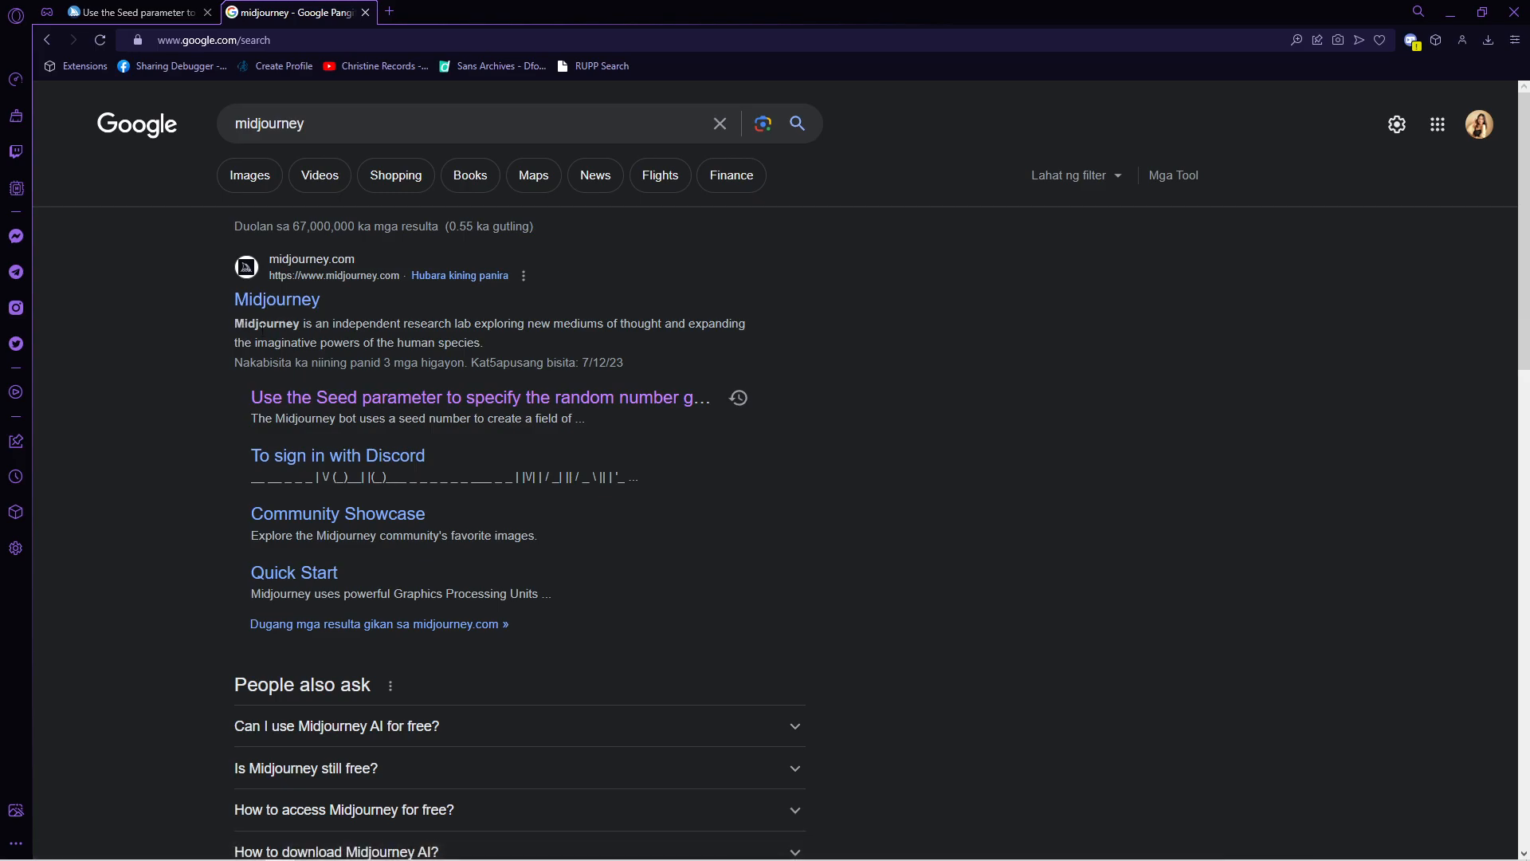
{"action": "left_click", "coordinate": [338, 456]}
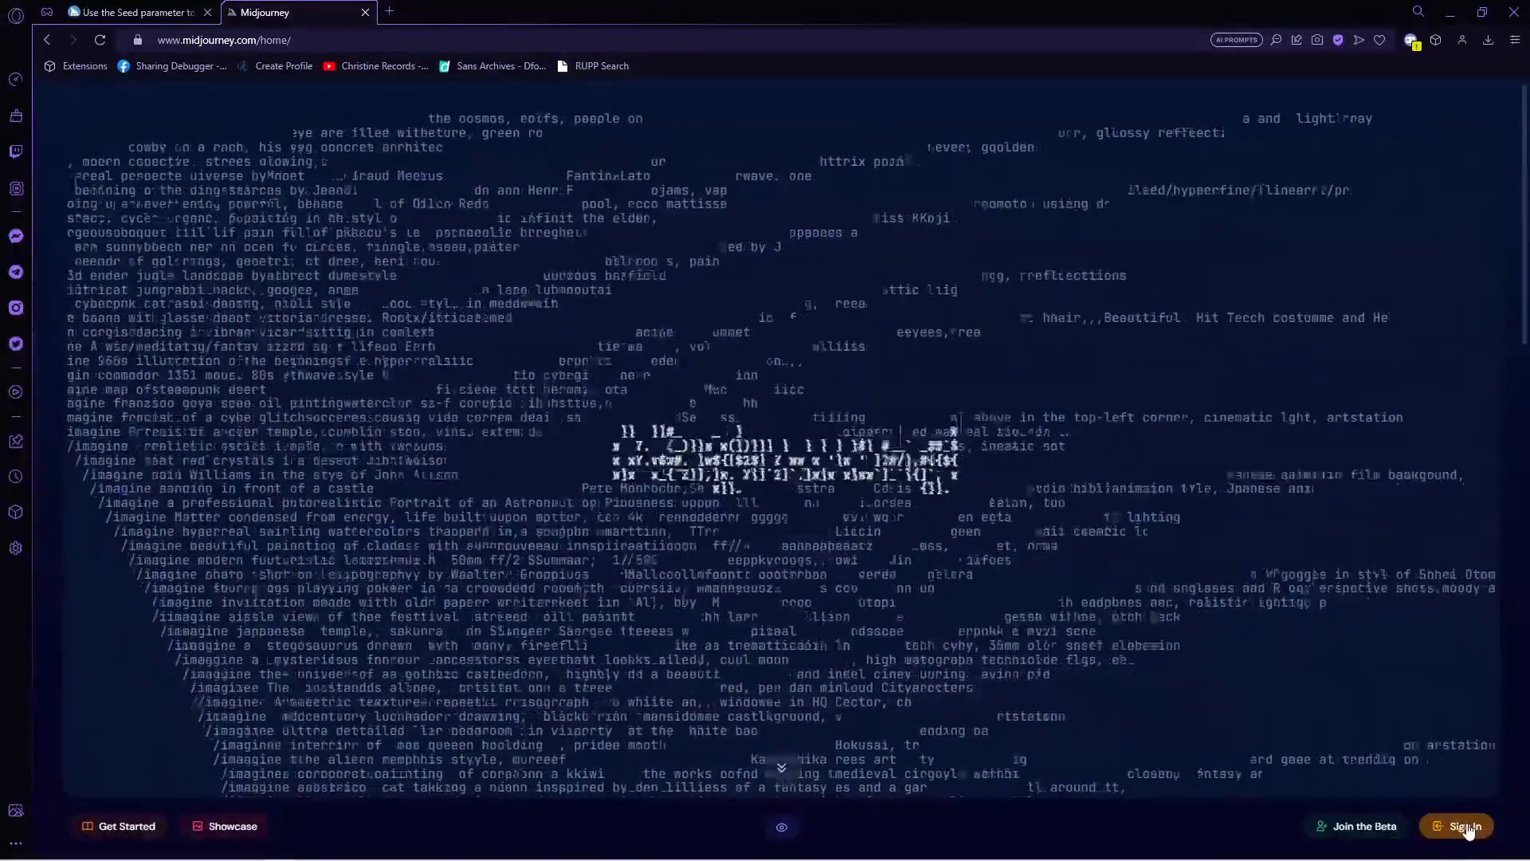
{"action": "left_click", "coordinate": [1463, 826]}
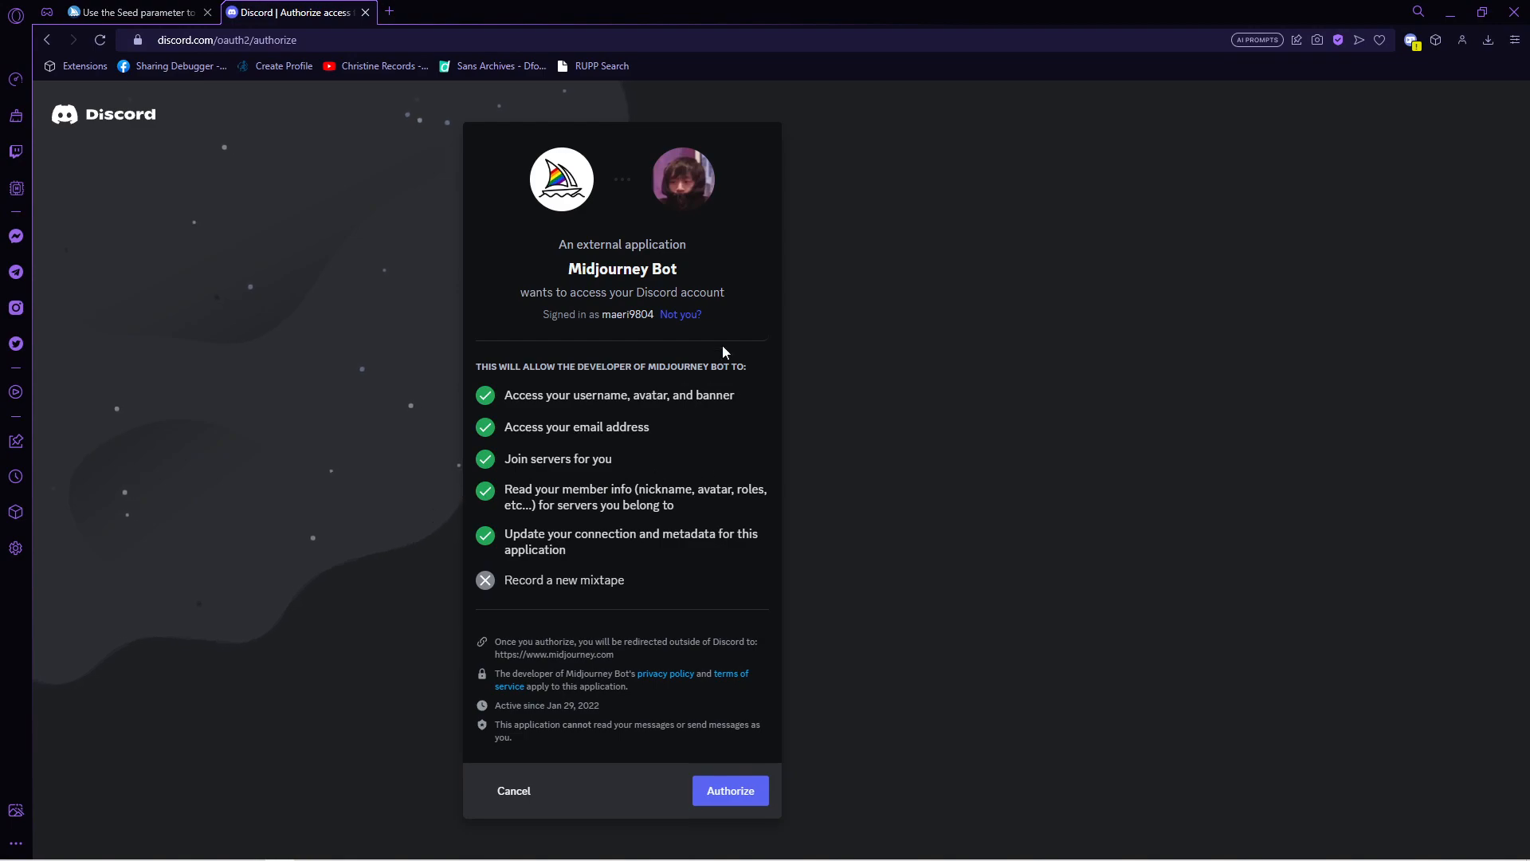
{"action": "left_click", "coordinate": [706, 791]}
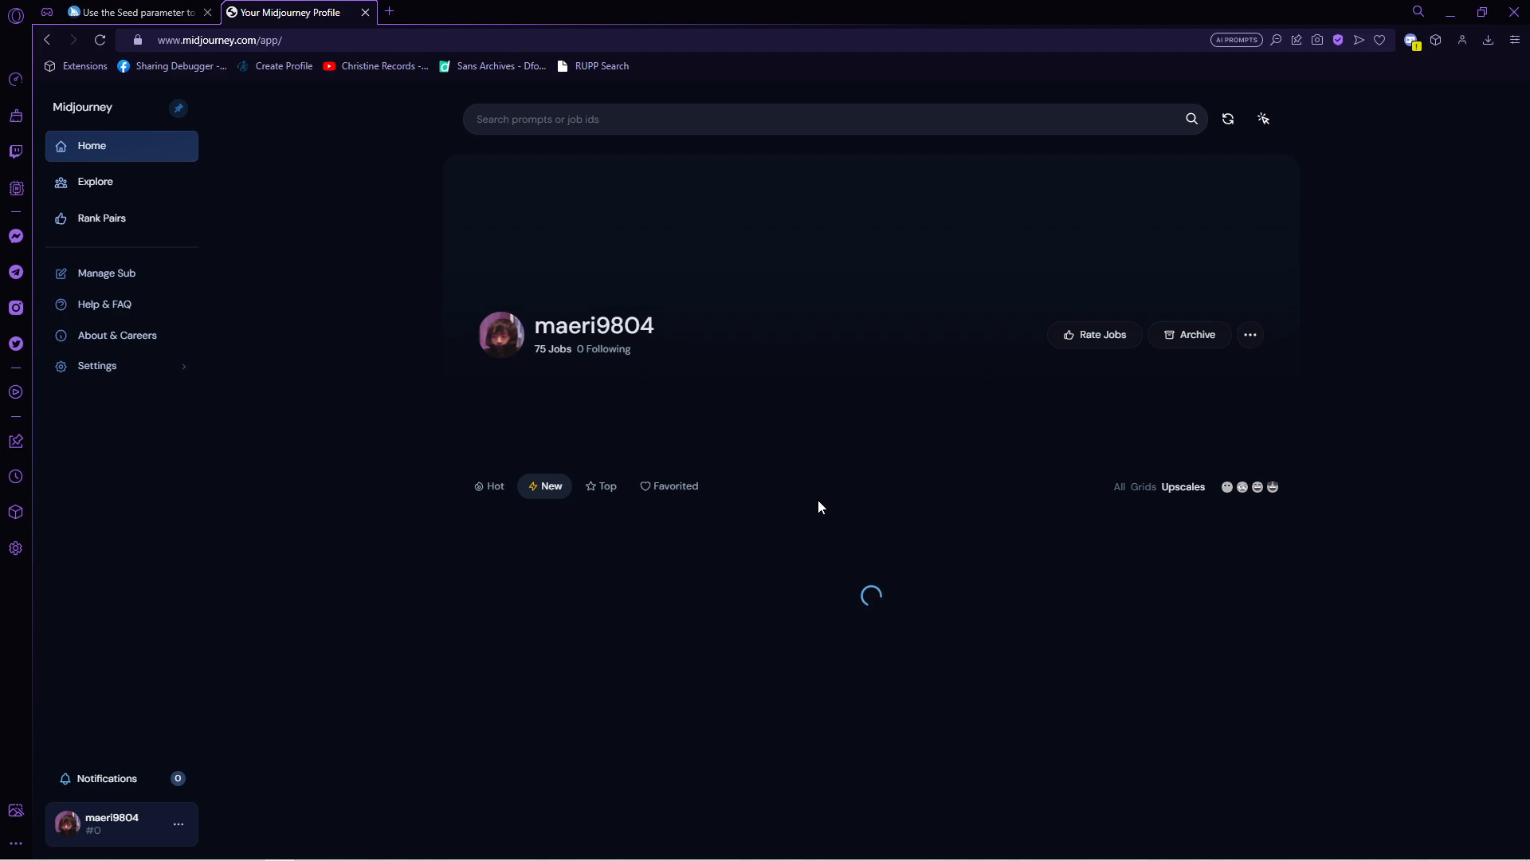
{"action": "scroll", "coordinate": [817, 500], "scroll_direction": "down", "scroll_amount": 15}
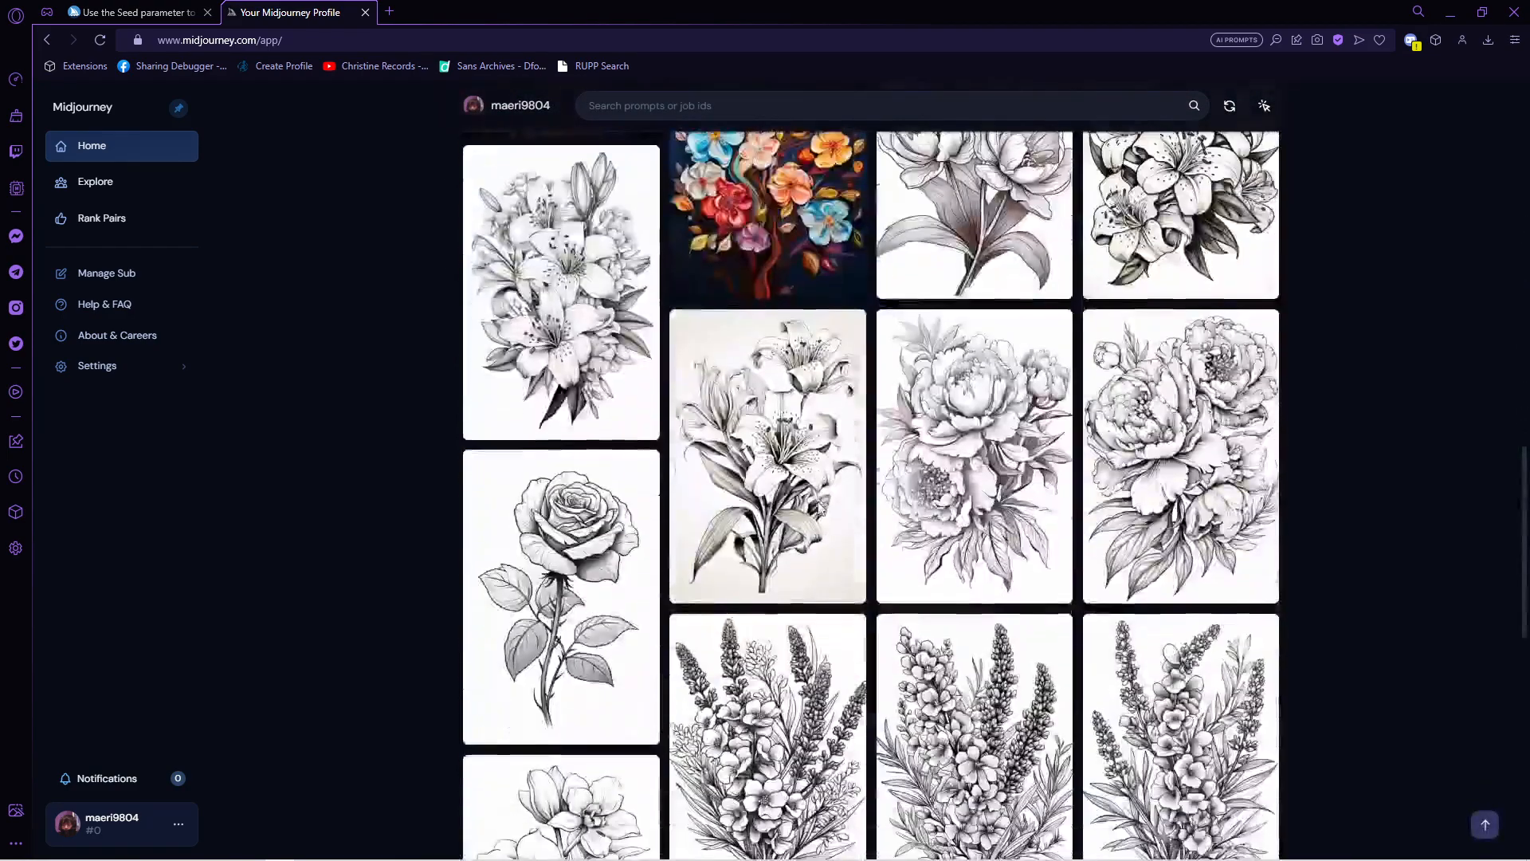
{"action": "scroll", "coordinate": [817, 503], "scroll_direction": "down", "scroll_amount": 5}
- Switch to Discord and open the newbies-144 channel of the Midjourney server
{"action": "left_click", "coordinate": [250, 851]}
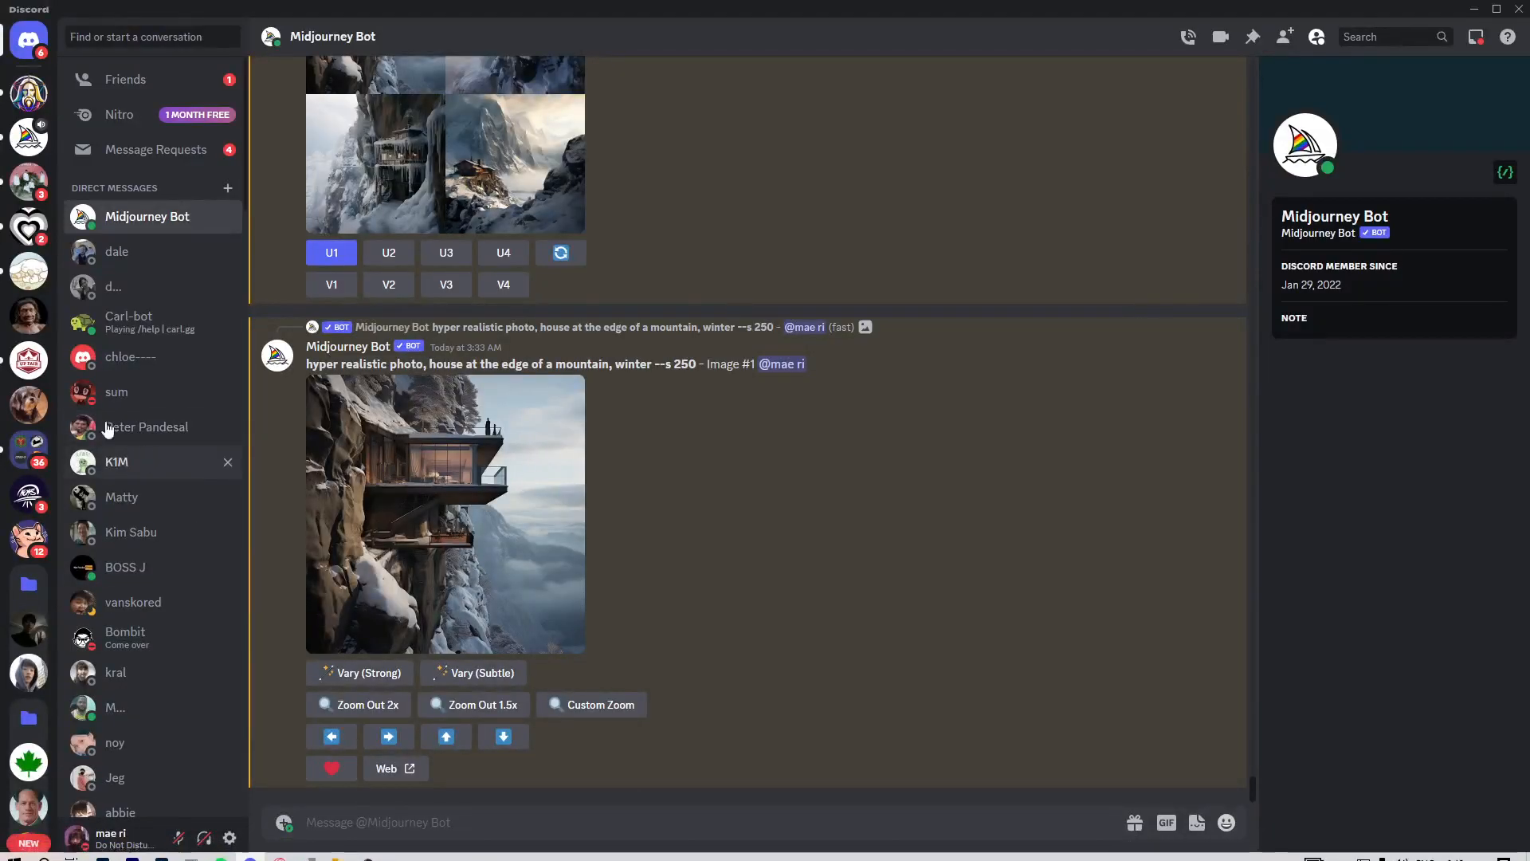
{"action": "left_click", "coordinate": [28, 137]}
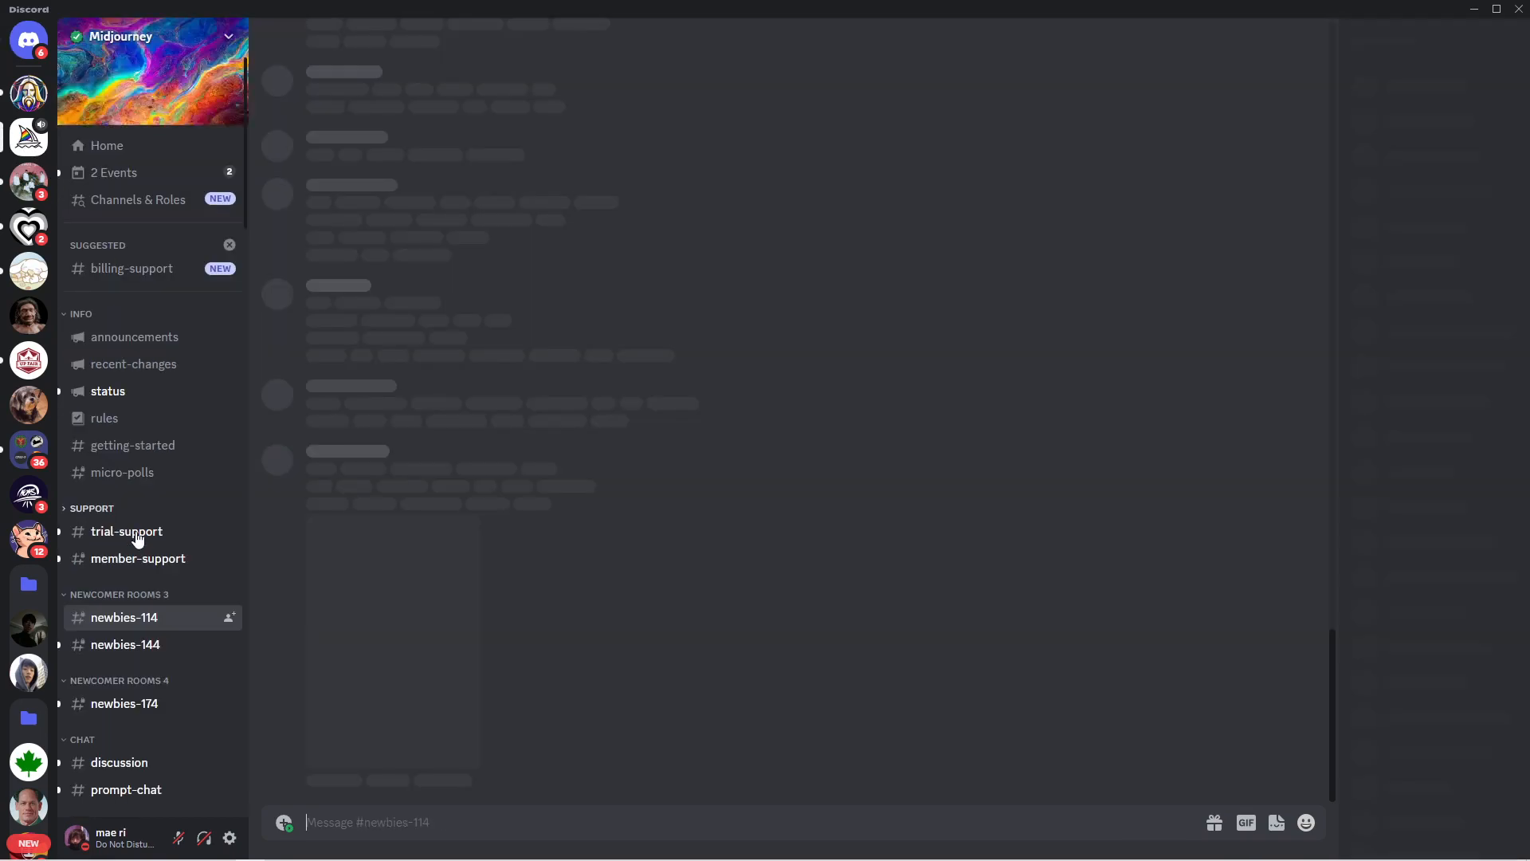
{"action": "scroll", "coordinate": [151, 661], "scroll_direction": "down", "scroll_amount": 1}
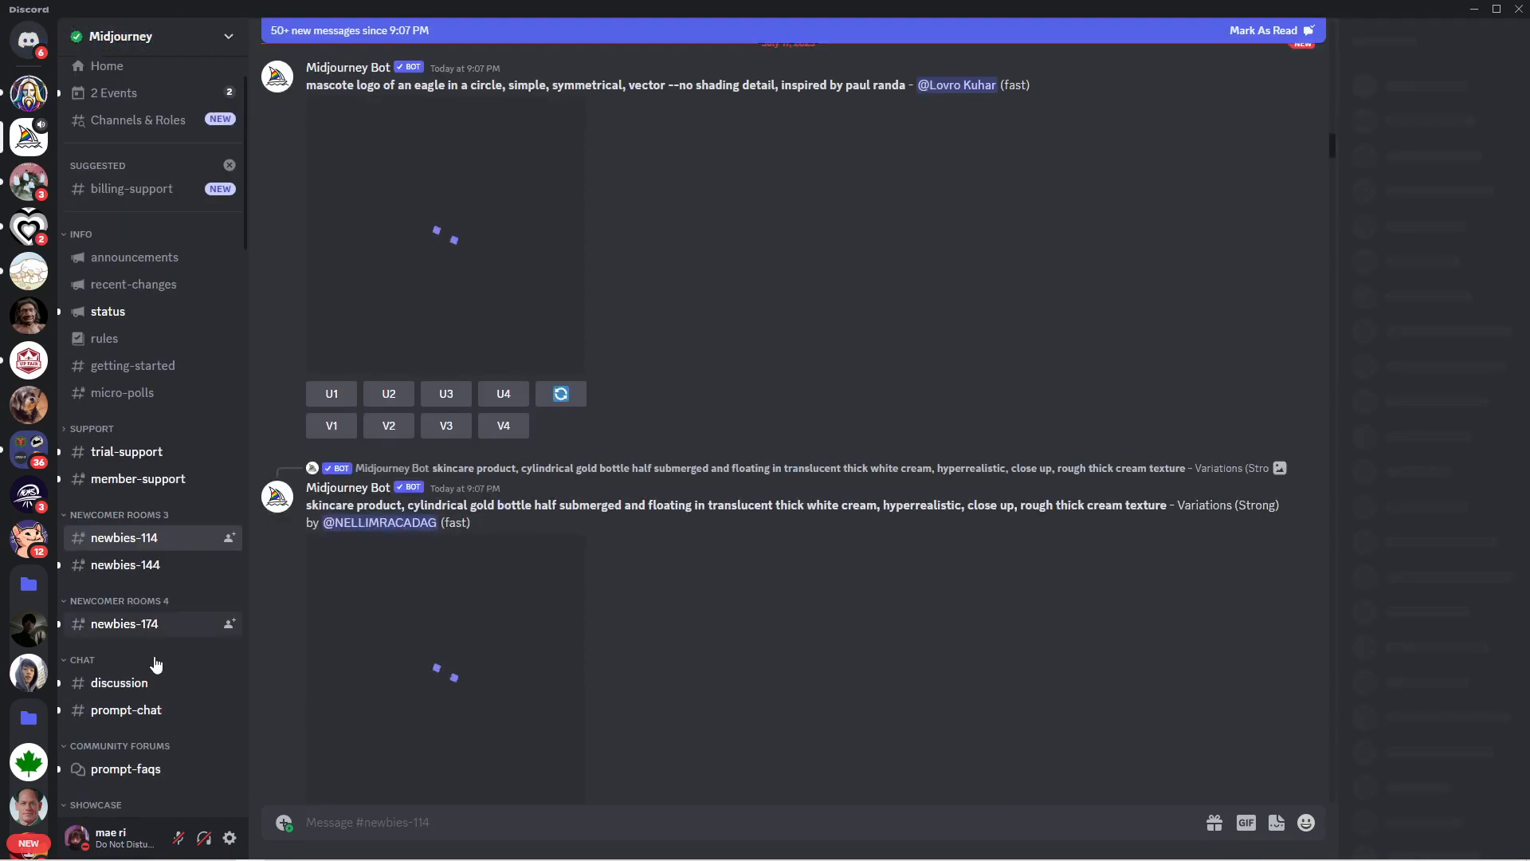
{"action": "left_click", "coordinate": [147, 566]}
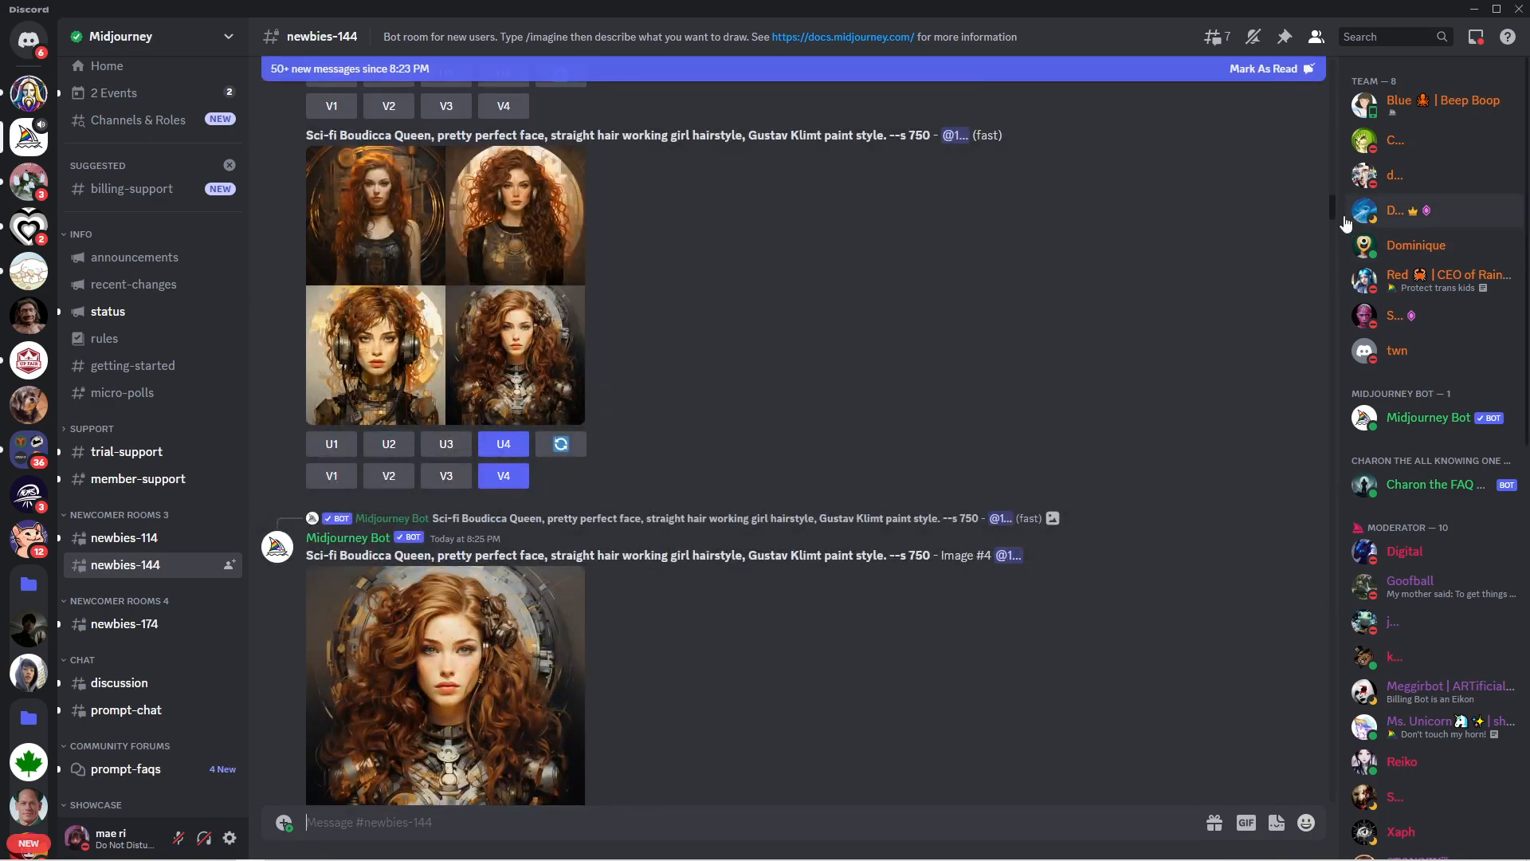
- Look through the prompts and generated images posted in the newbies-144 channel
{"action": "scroll", "coordinate": [441, 568], "scroll_direction": "down", "scroll_amount": 10}
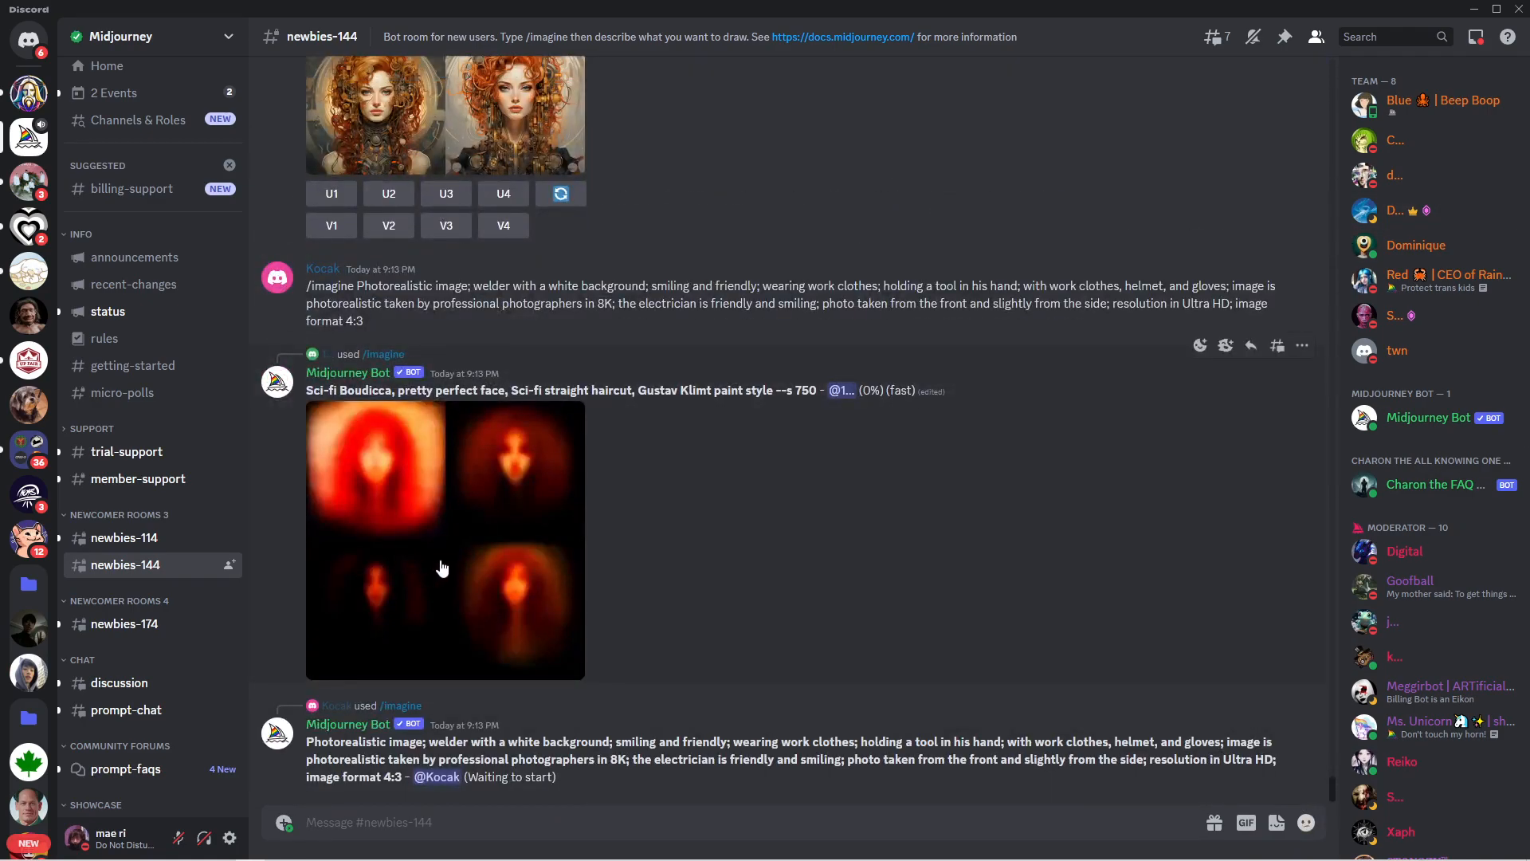
{"action": "scroll", "coordinate": [441, 568], "scroll_direction": "up", "scroll_amount": 10}
{"action": "scroll", "coordinate": [494, 556], "scroll_direction": "up", "scroll_amount": 10}
{"action": "scroll", "coordinate": [516, 546], "scroll_direction": "down", "scroll_amount": 10}
{"action": "scroll", "coordinate": [519, 542], "scroll_direction": "down", "scroll_amount": 10}
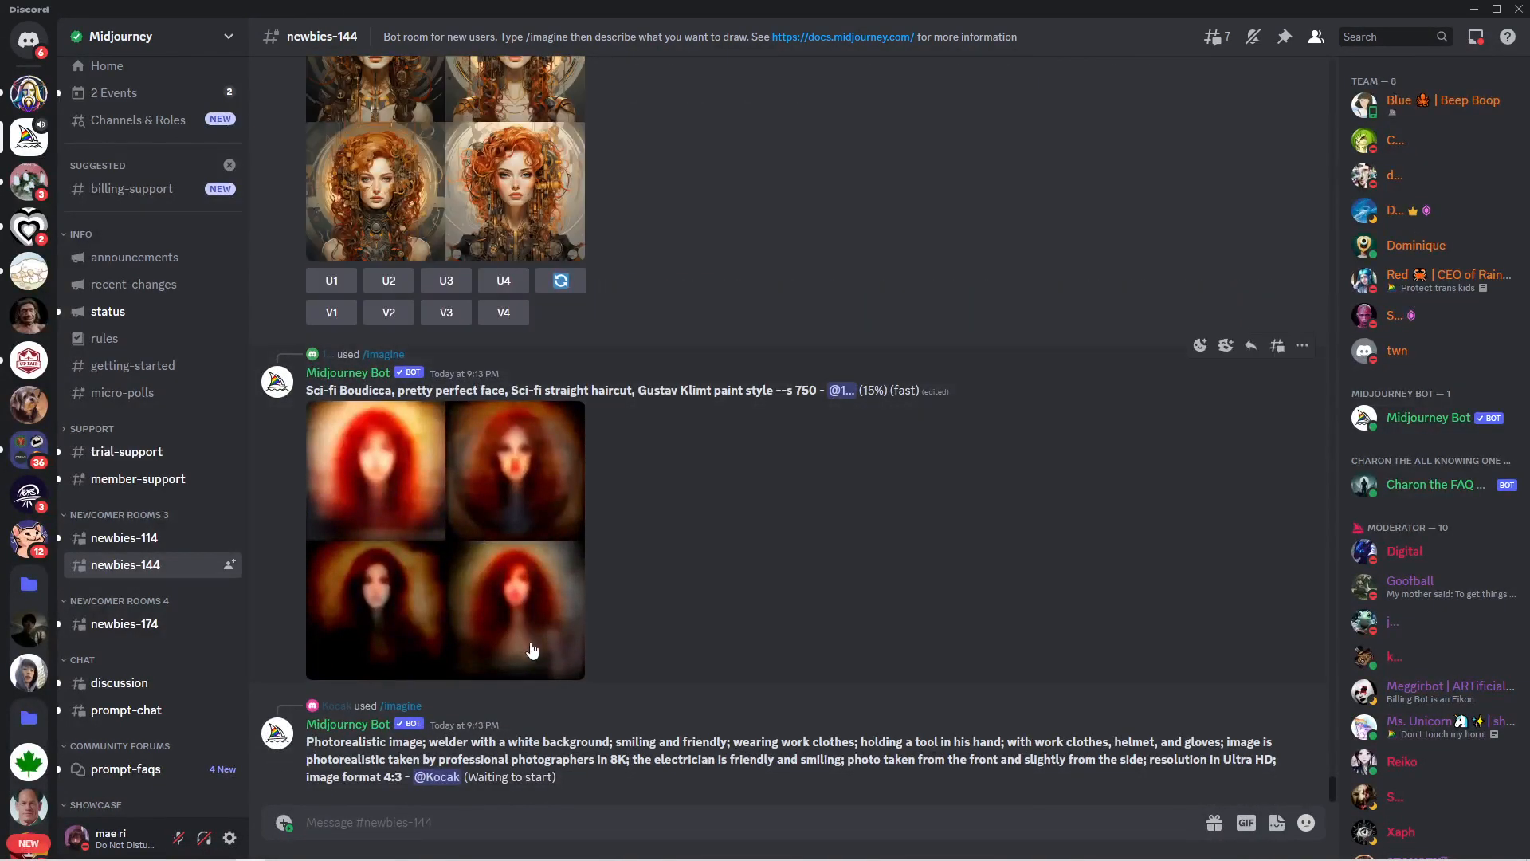
{"action": "scroll", "coordinate": [552, 649], "scroll_direction": "up", "scroll_amount": 5}
{"action": "scroll", "coordinate": [560, 652], "scroll_direction": "up", "scroll_amount": 15}
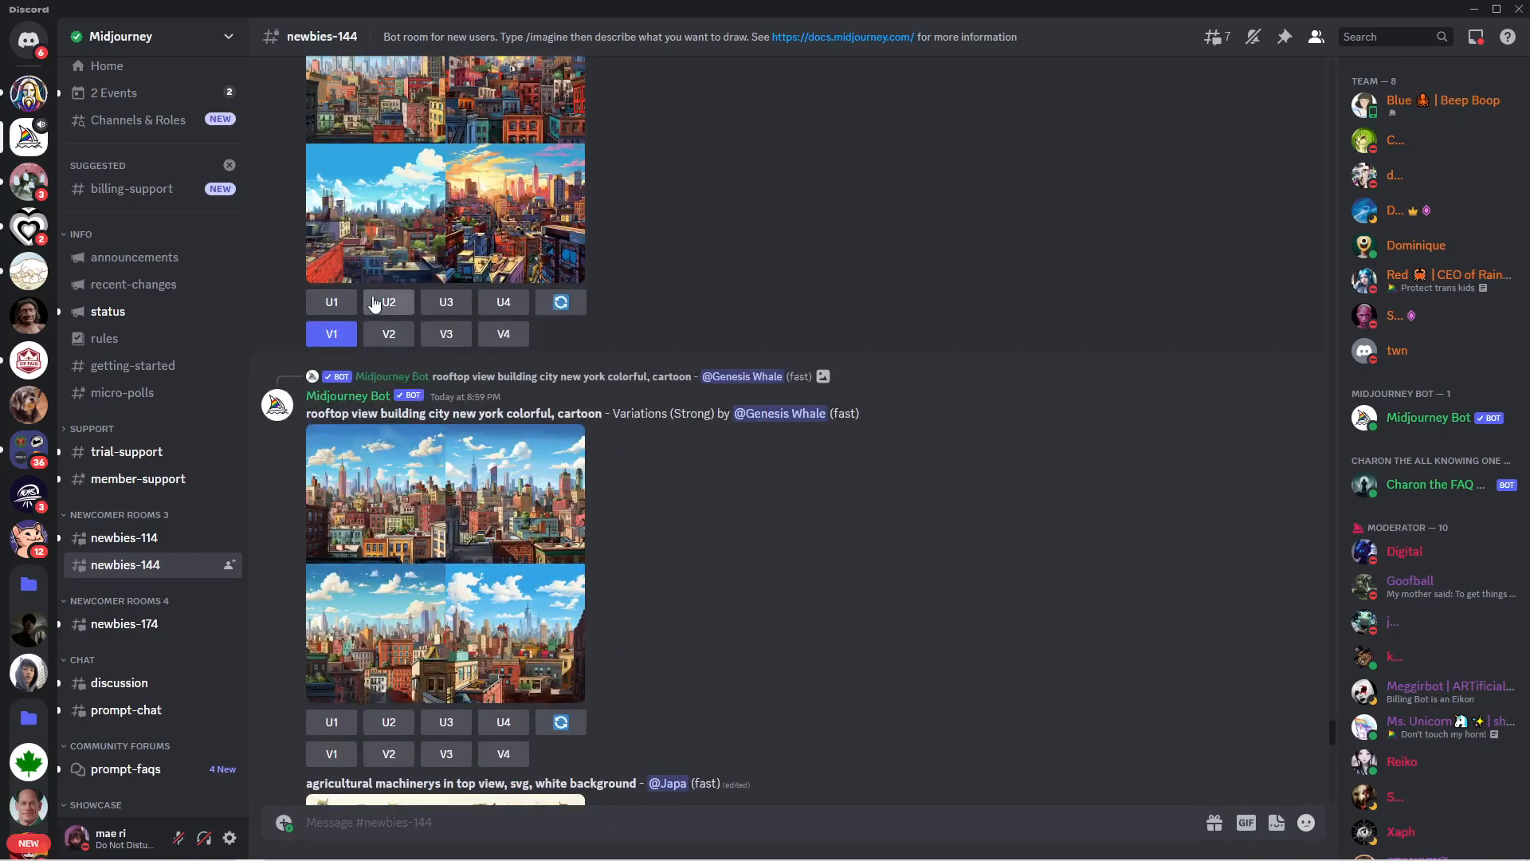
- In the Midjourney Bot direct messages, run /imagine with the prompt "a girl, happy, flat image --ar 2:3"
{"action": "left_click", "coordinate": [28, 37]}
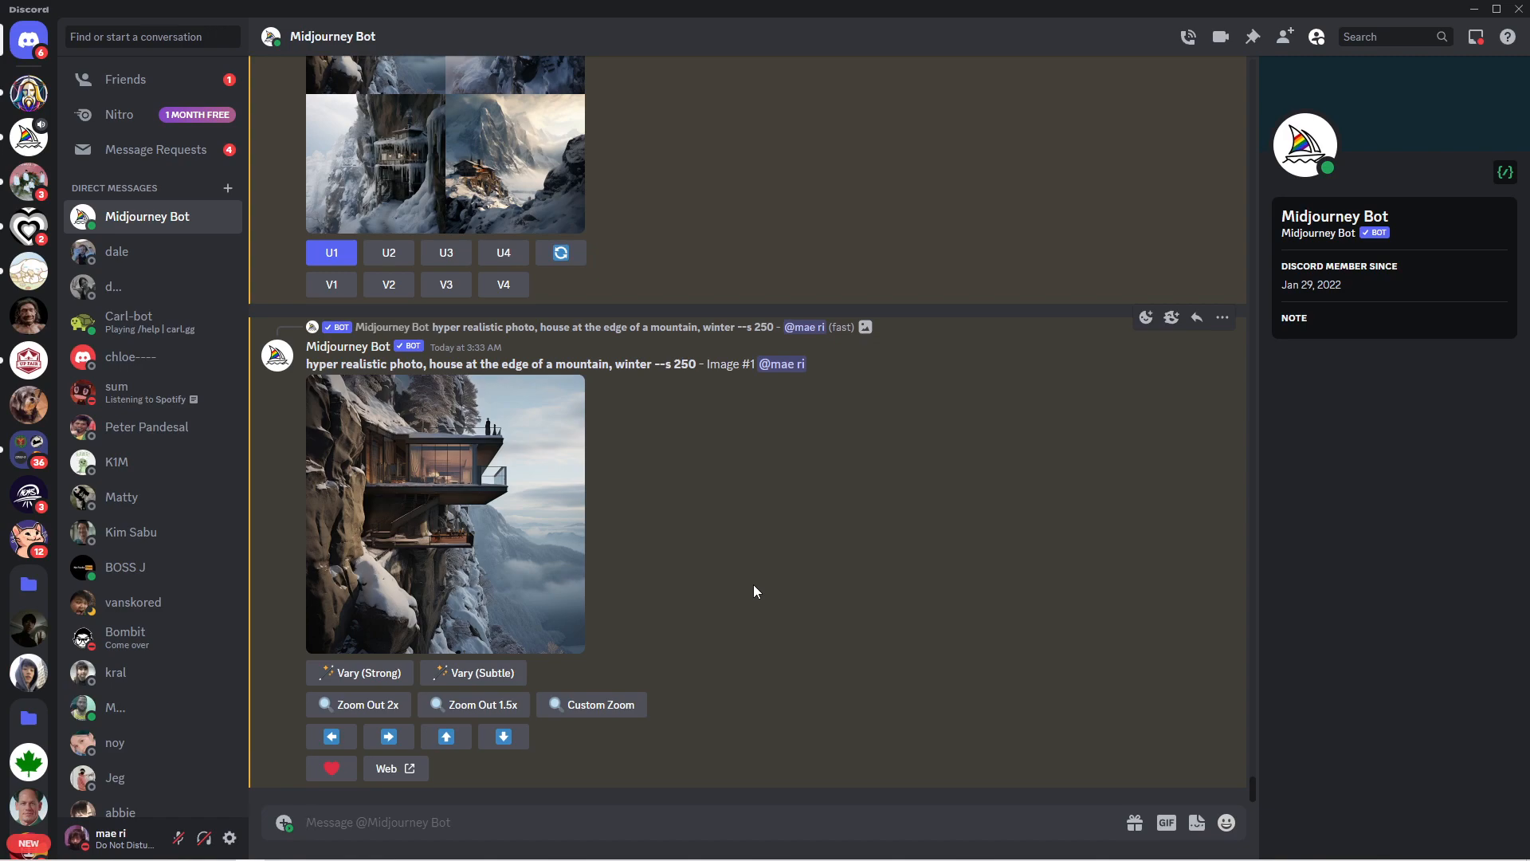
{"action": "type", "text": "/im"}
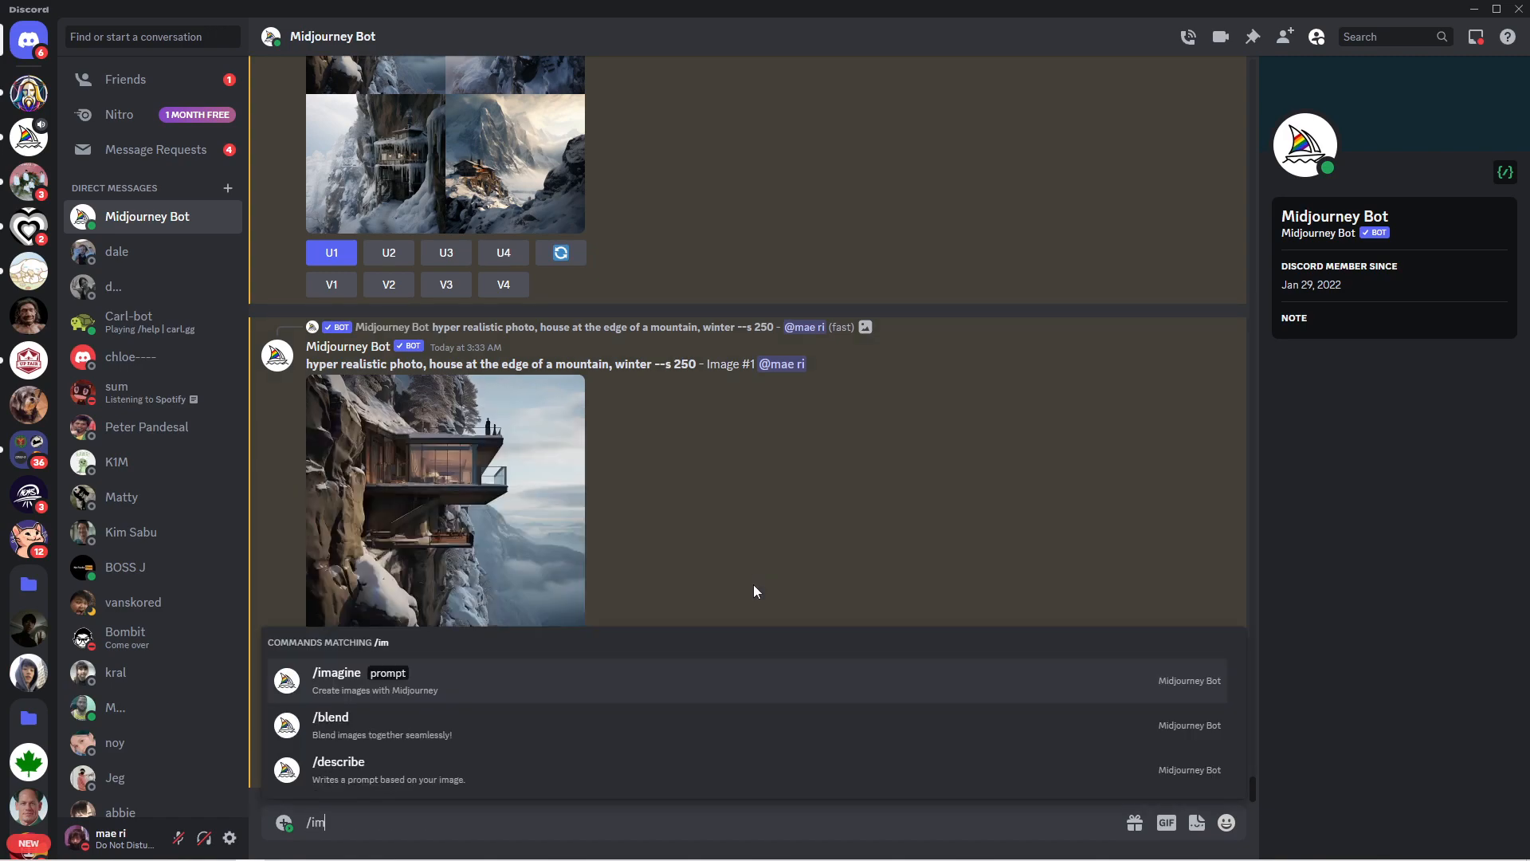
{"action": "type", "text": "agine"}
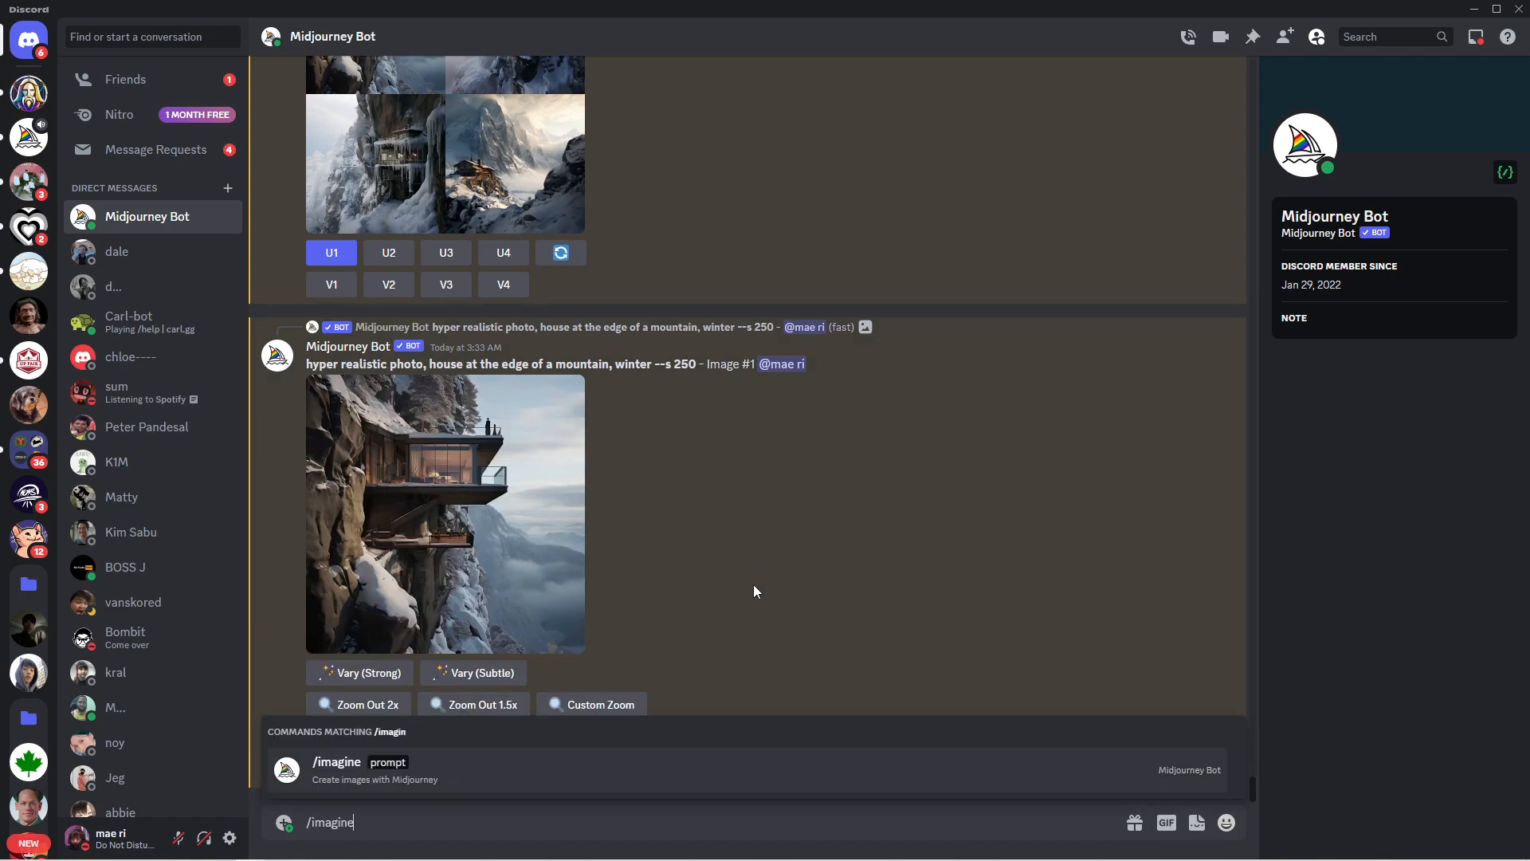
{"action": "left_click", "coordinate": [398, 767]}
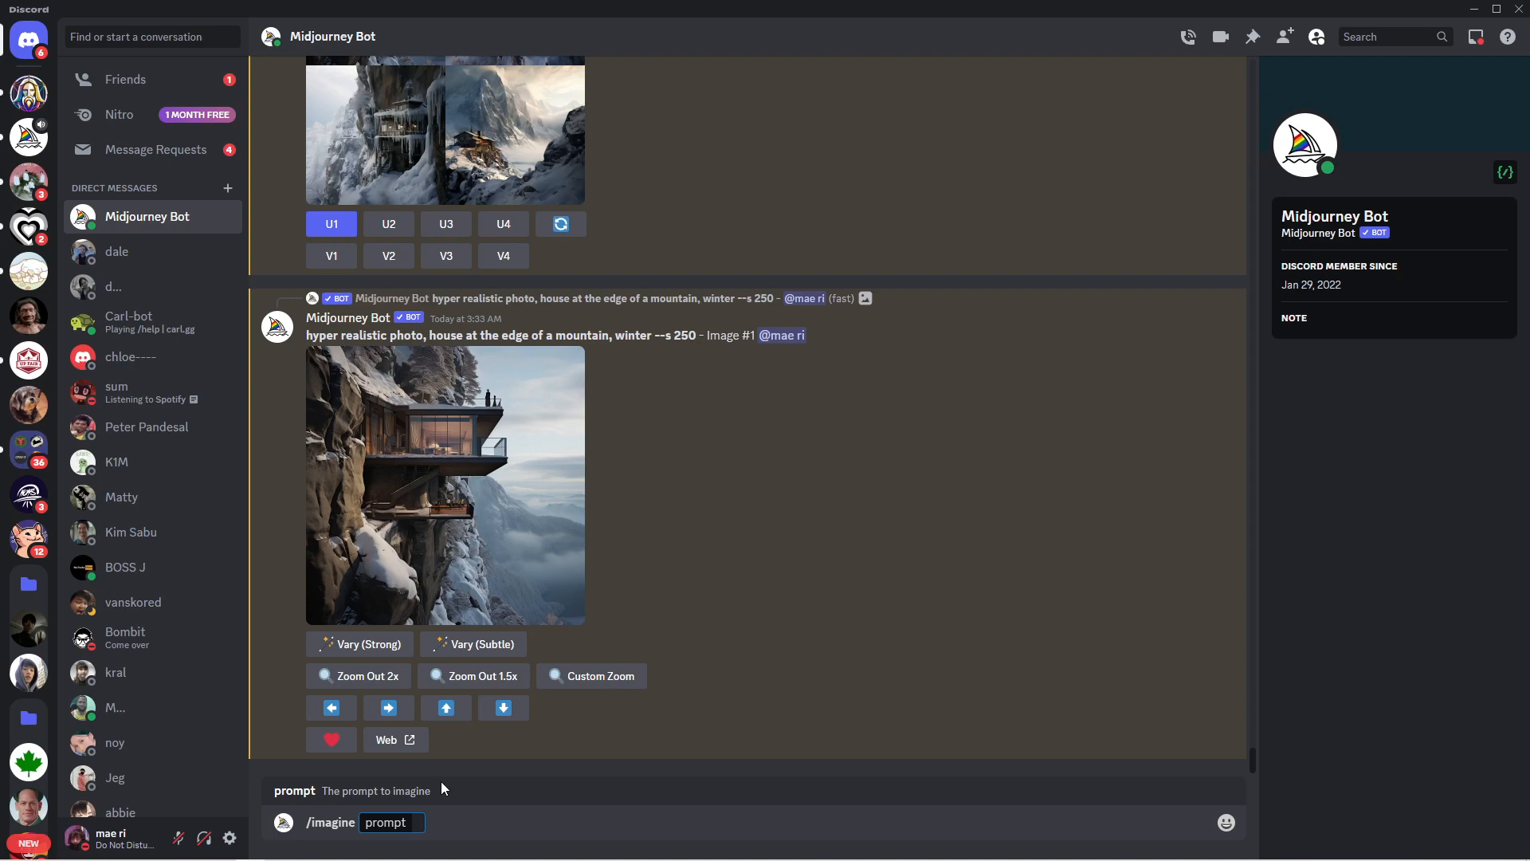
{"action": "type", "text": "a g"}
{"action": "type", "text": "irl, happy, fla"}
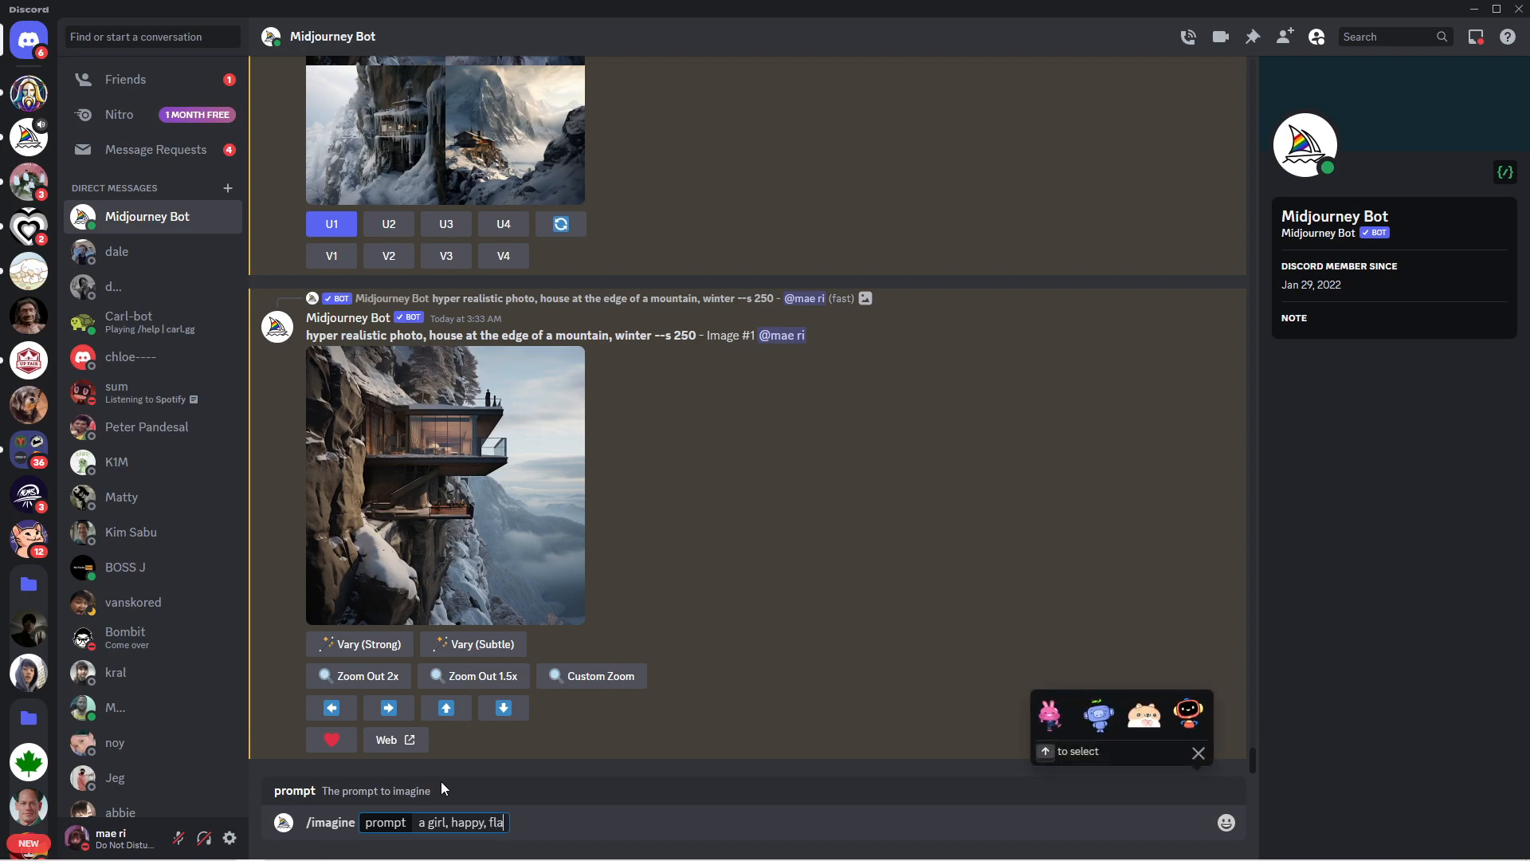
{"action": "type", "text": "t image"}
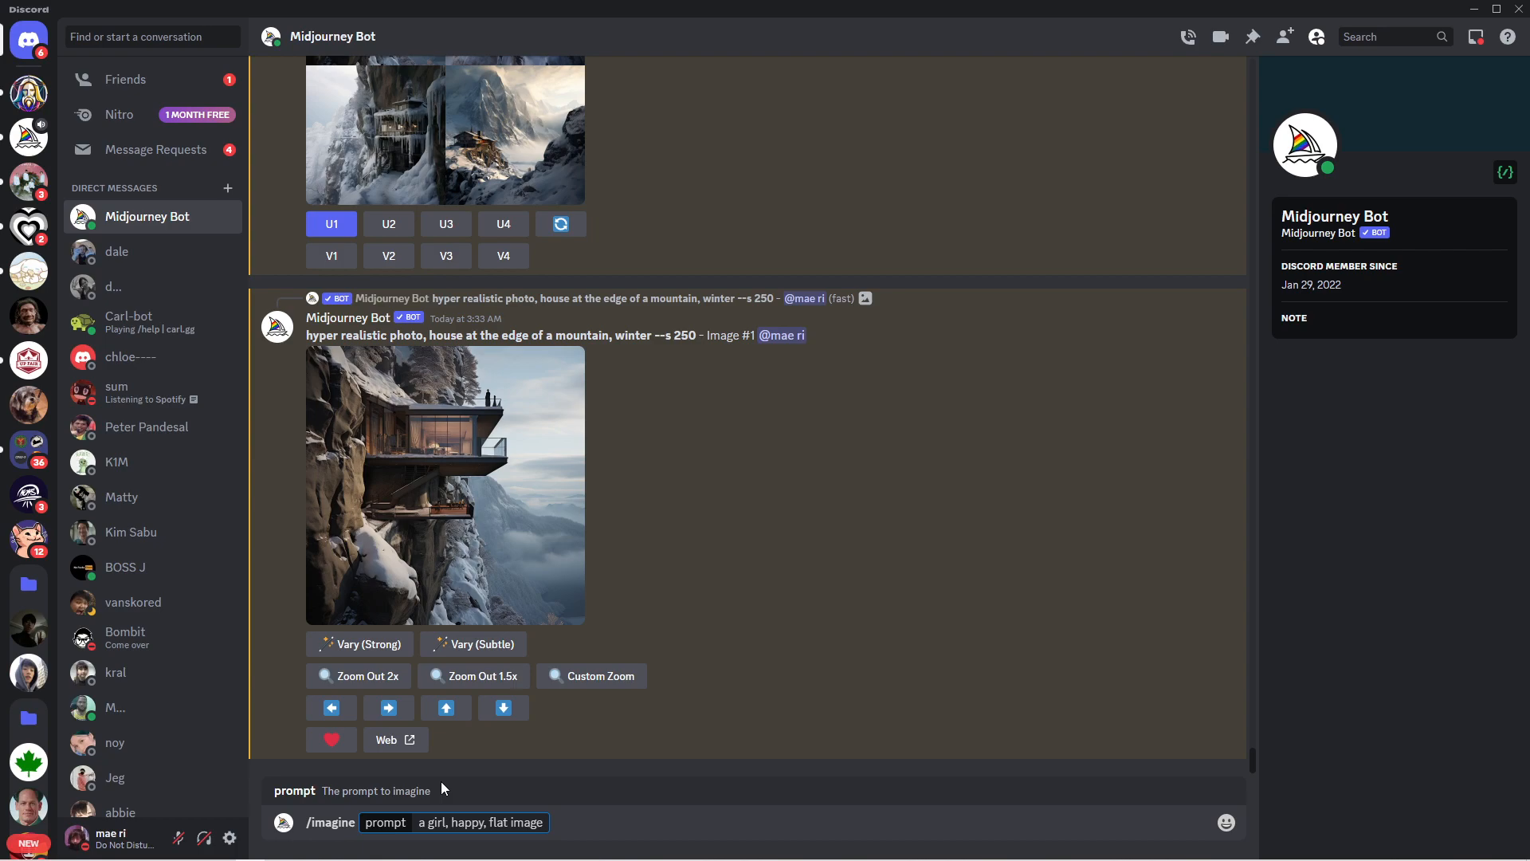
{"action": "type", "text": ","}
{"action": "key", "text": "BackSpace"}
{"action": "key", "text": "BackSpace"}
{"action": "type", "text": "--ar 2:3"}
{"action": "key", "text": "Return"}
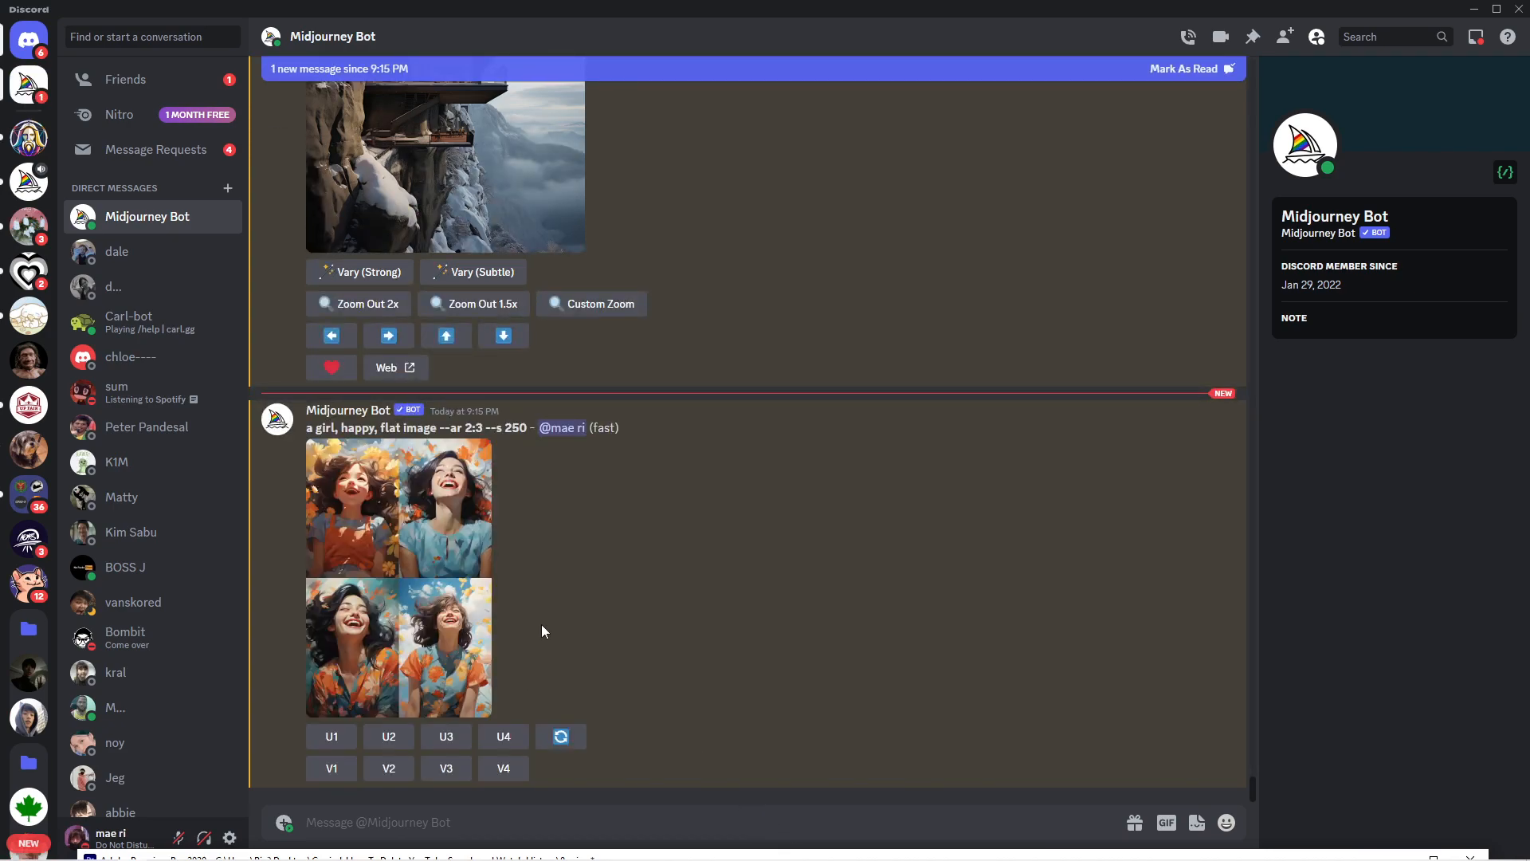
- Preview the generated image grid enlarged and upscale its second image
{"action": "left_click", "coordinate": [447, 583]}
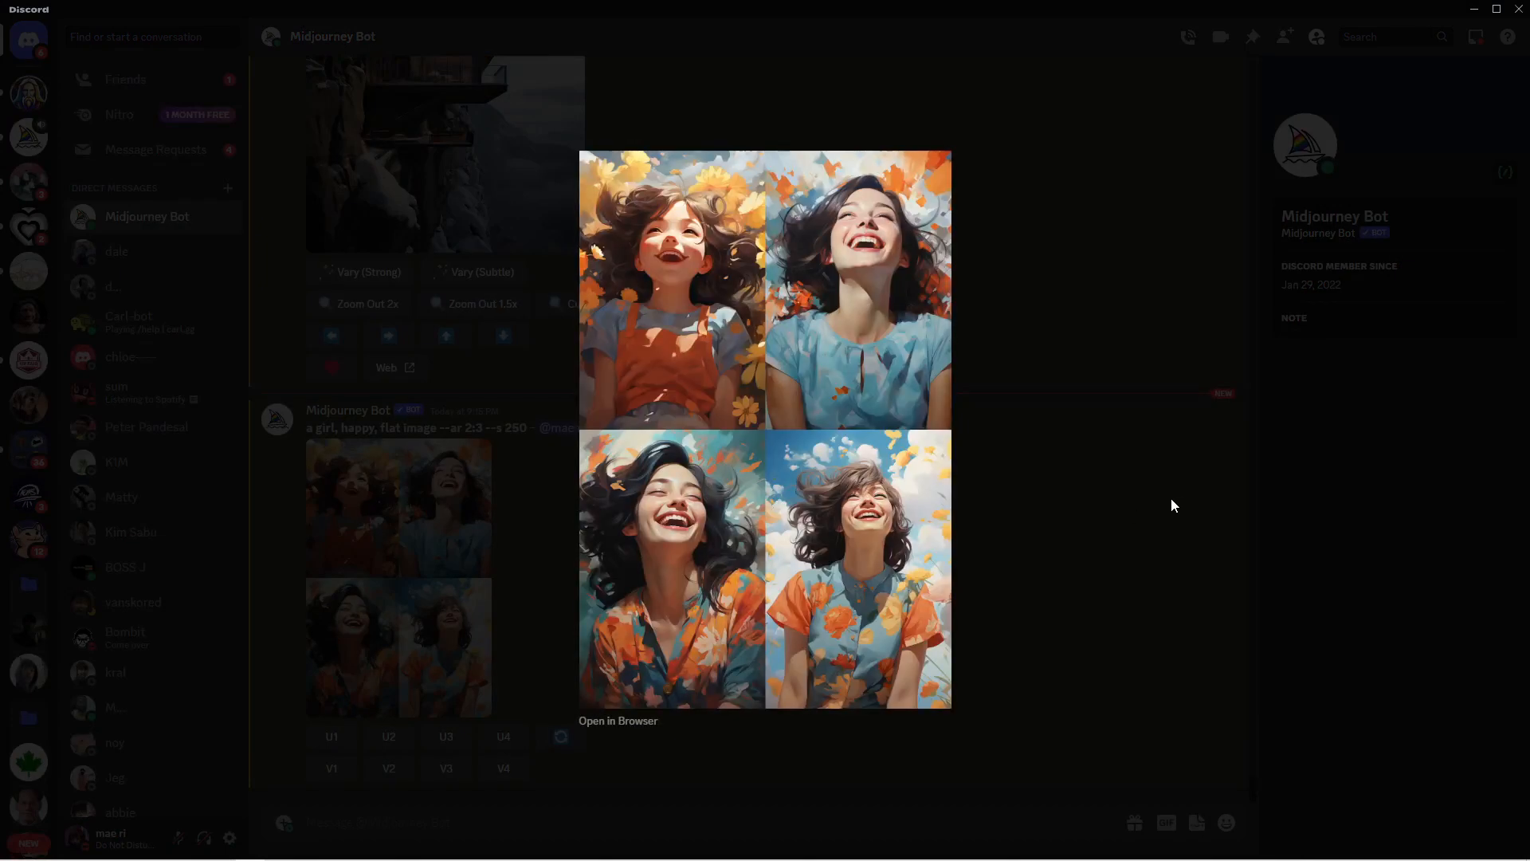
{"action": "left_click", "coordinate": [1016, 548]}
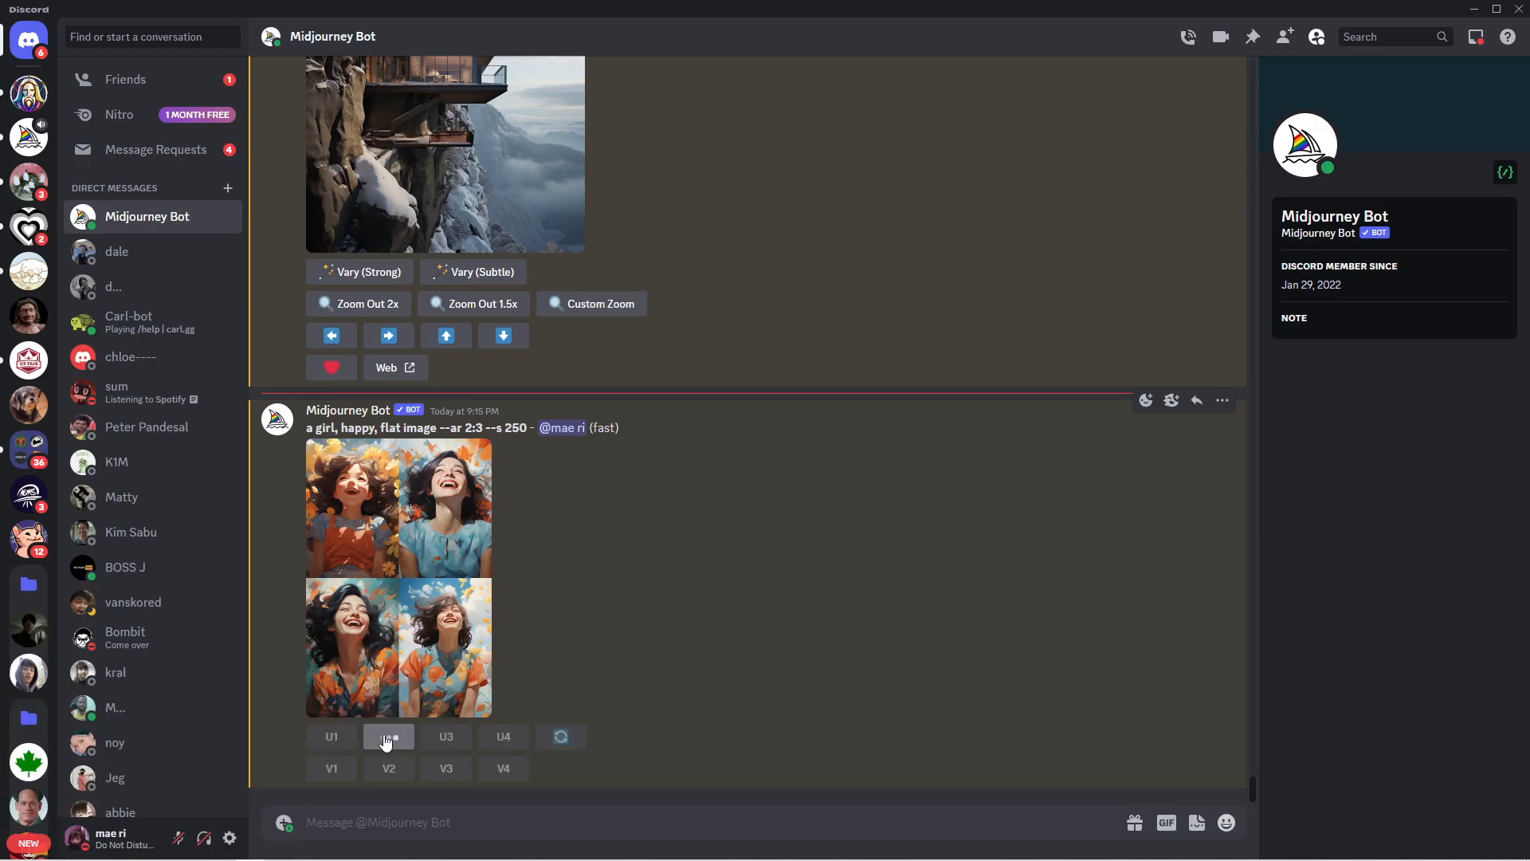
{"action": "left_click", "coordinate": [389, 736]}
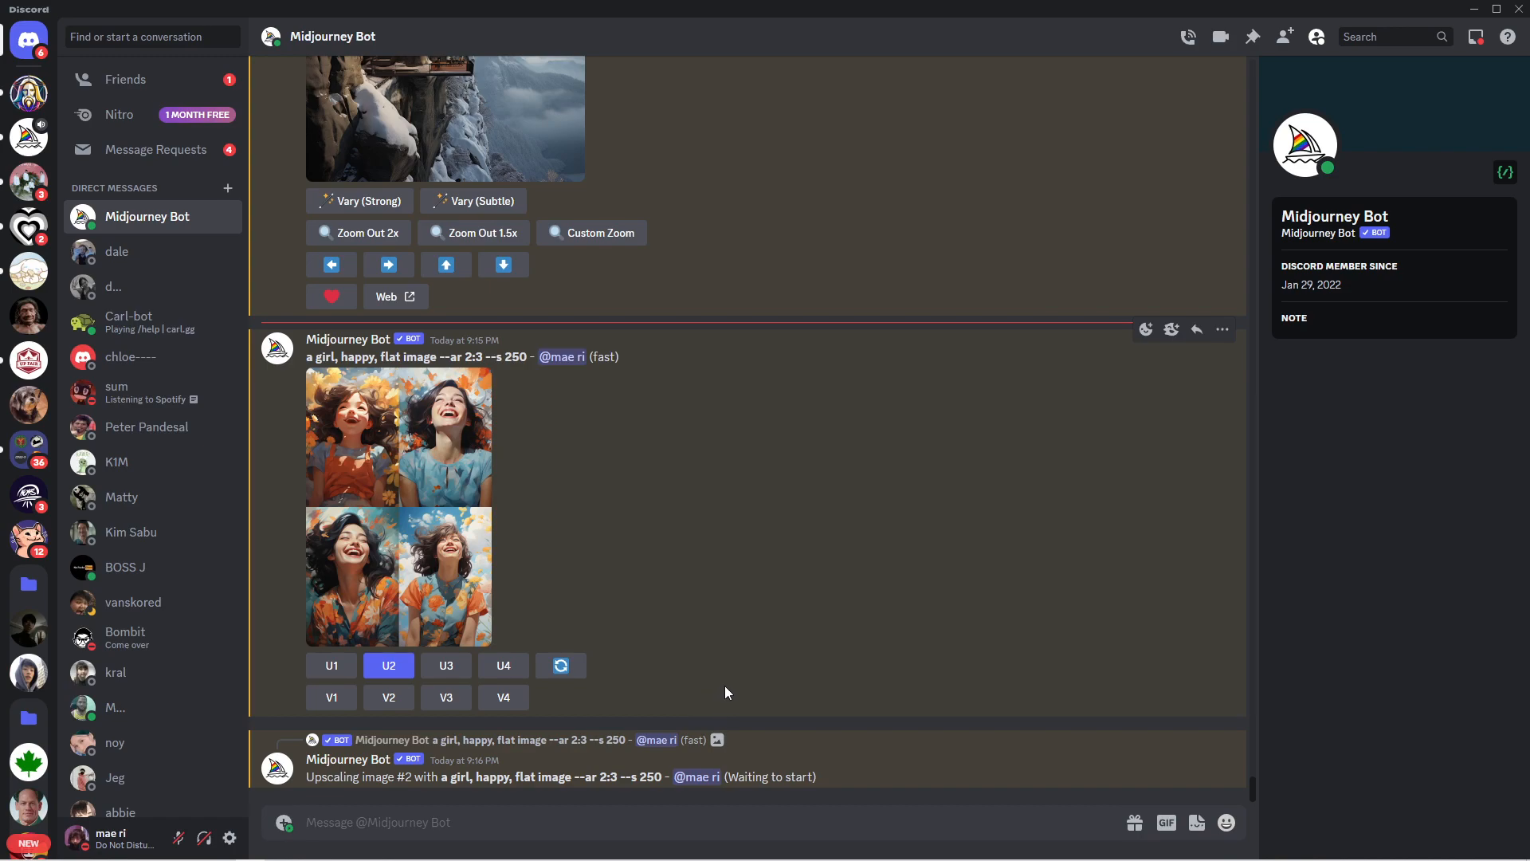
- Open the upscaled second image on the Midjourney website and download it
{"action": "left_click", "coordinate": [410, 770]}
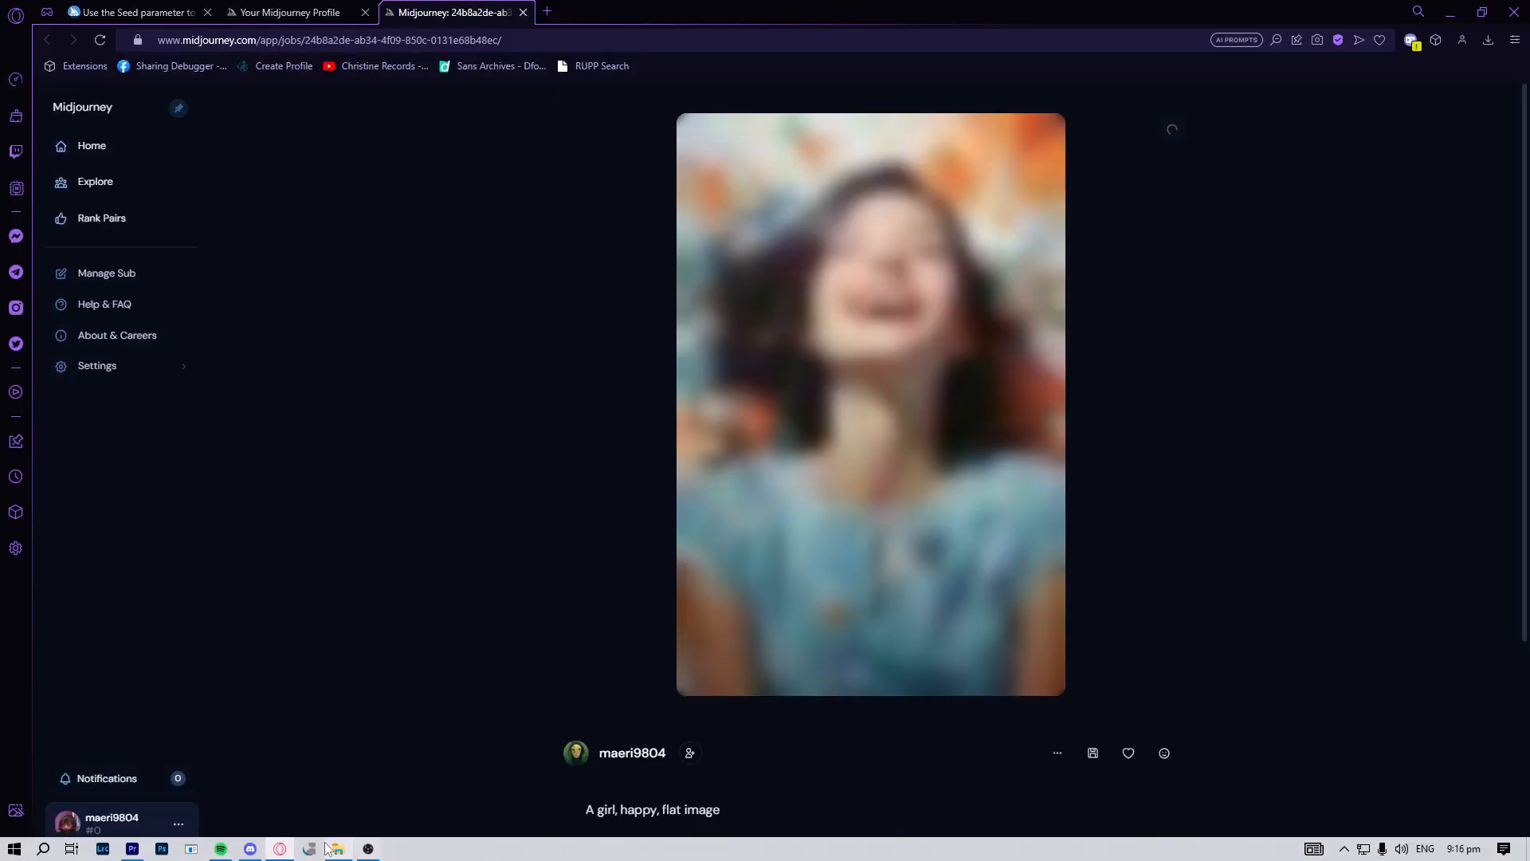
{"action": "scroll", "coordinate": [910, 666], "scroll_direction": "down", "scroll_amount": 3}
{"action": "scroll", "coordinate": [1093, 649], "scroll_direction": "up", "scroll_amount": 2}
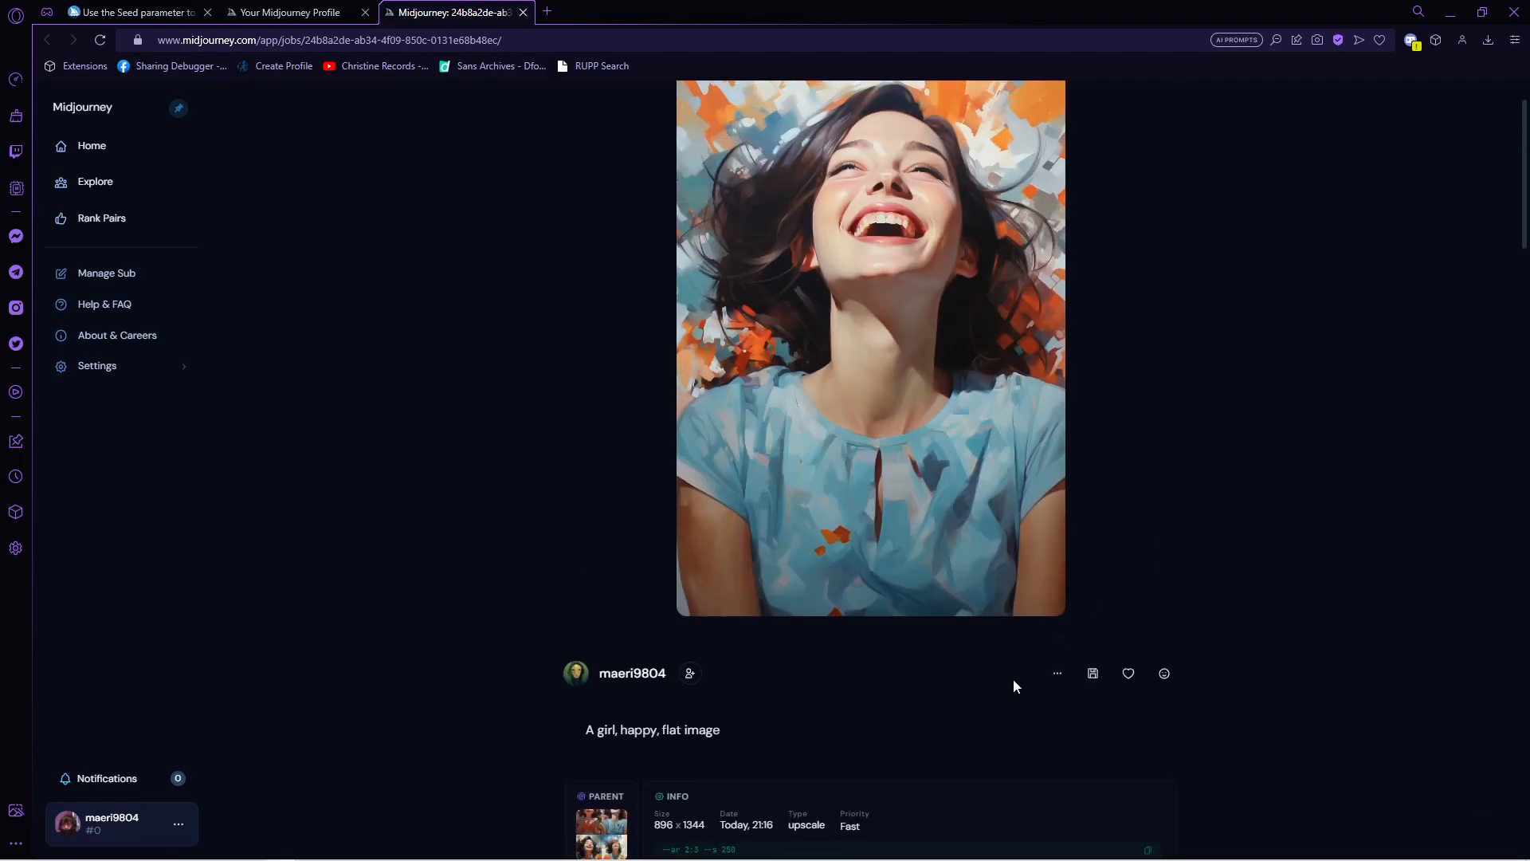
{"action": "left_click", "coordinate": [1092, 672]}
{"action": "scroll", "coordinate": [1083, 669], "scroll_direction": "up", "scroll_amount": 1}
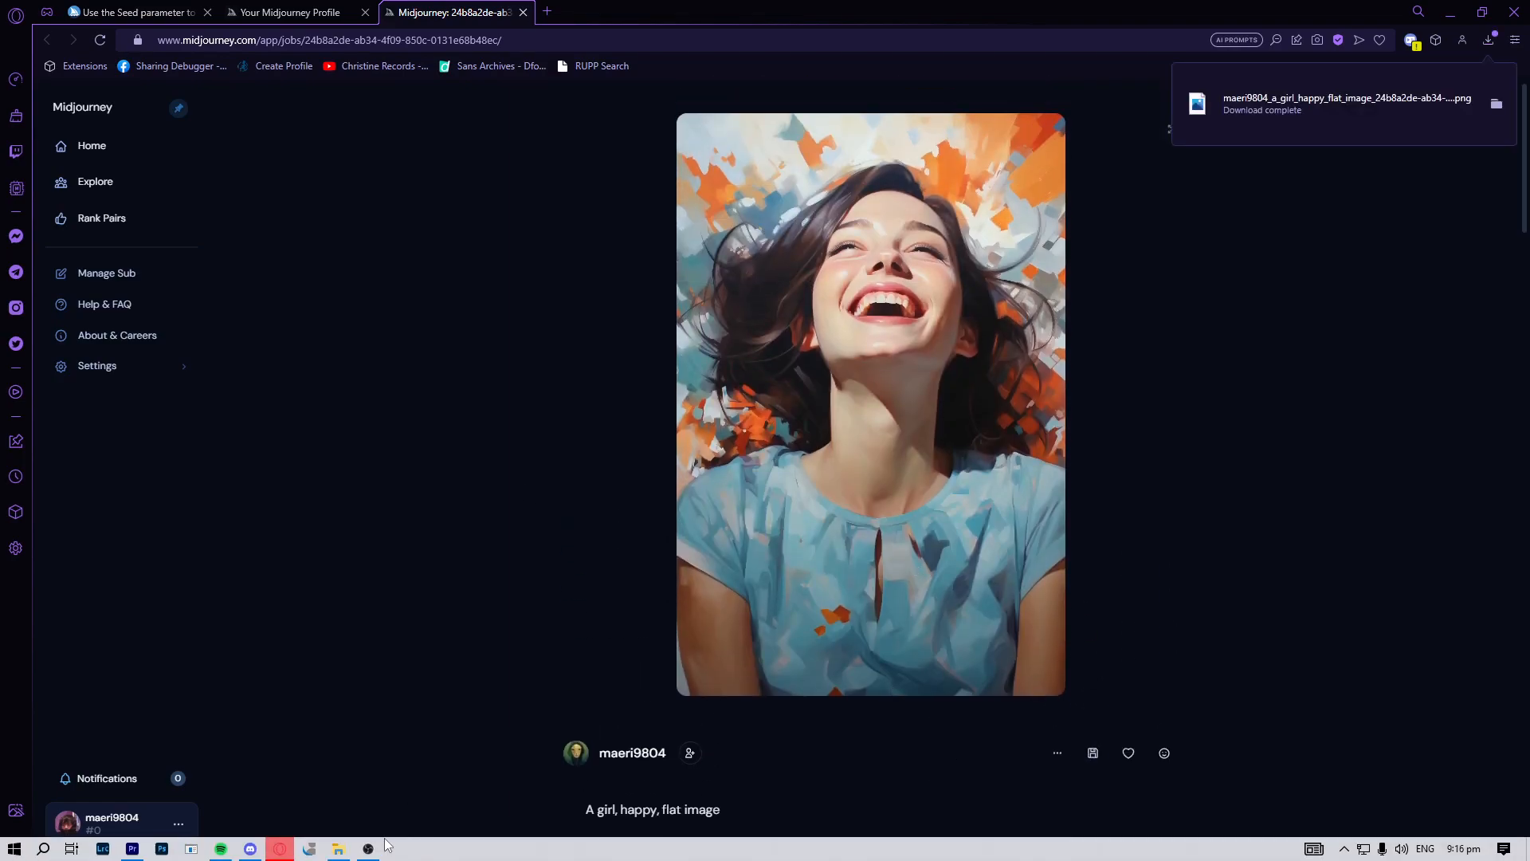
- Return to Discord and generate variations of the fourth image in the original grid
{"action": "left_click", "coordinate": [250, 848]}
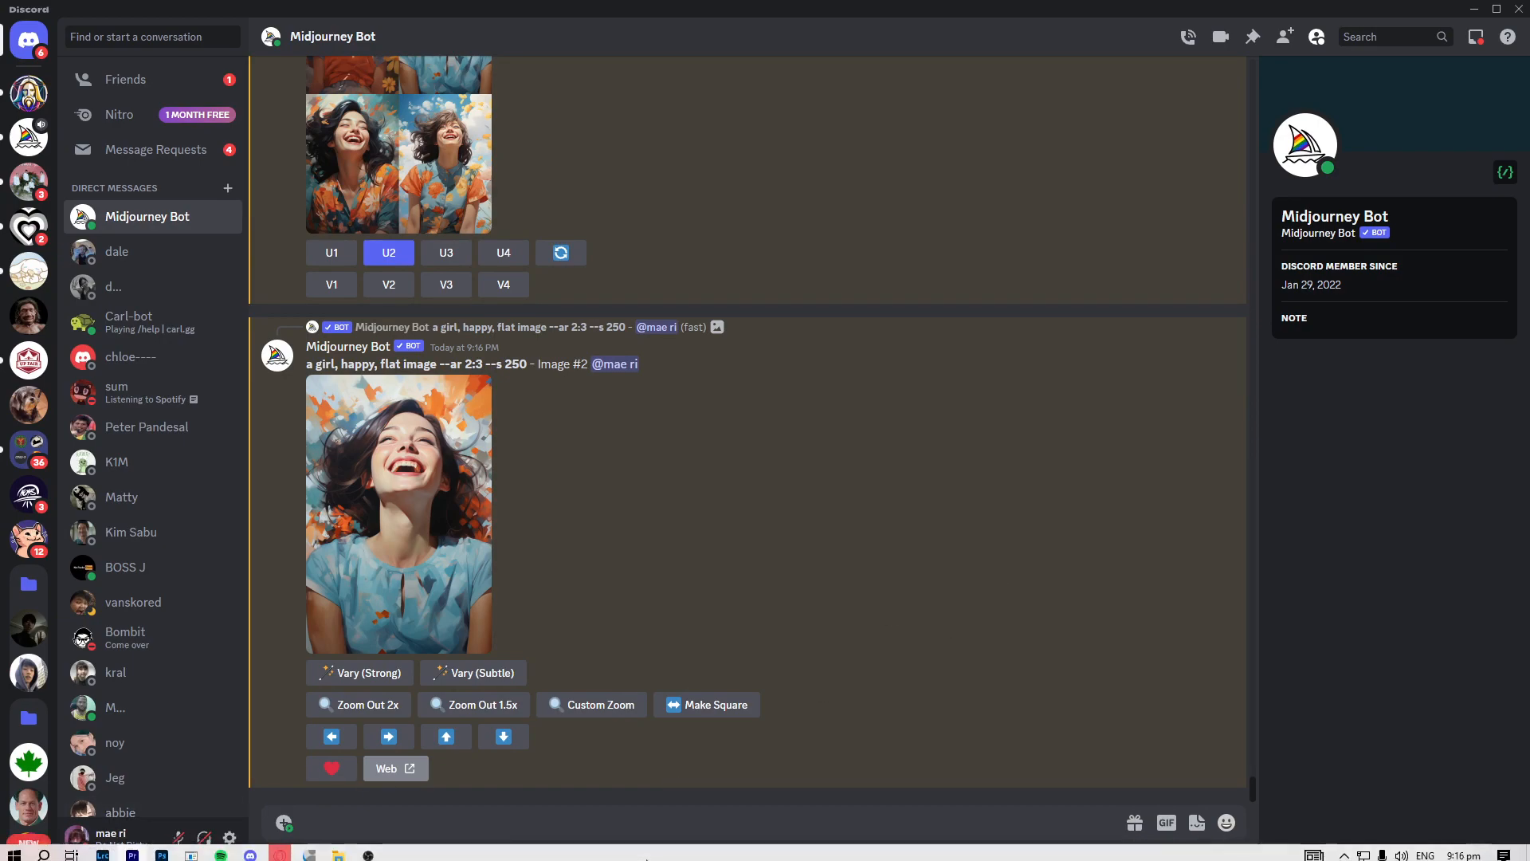
{"action": "scroll", "coordinate": [537, 729], "scroll_direction": "up", "scroll_amount": 3}
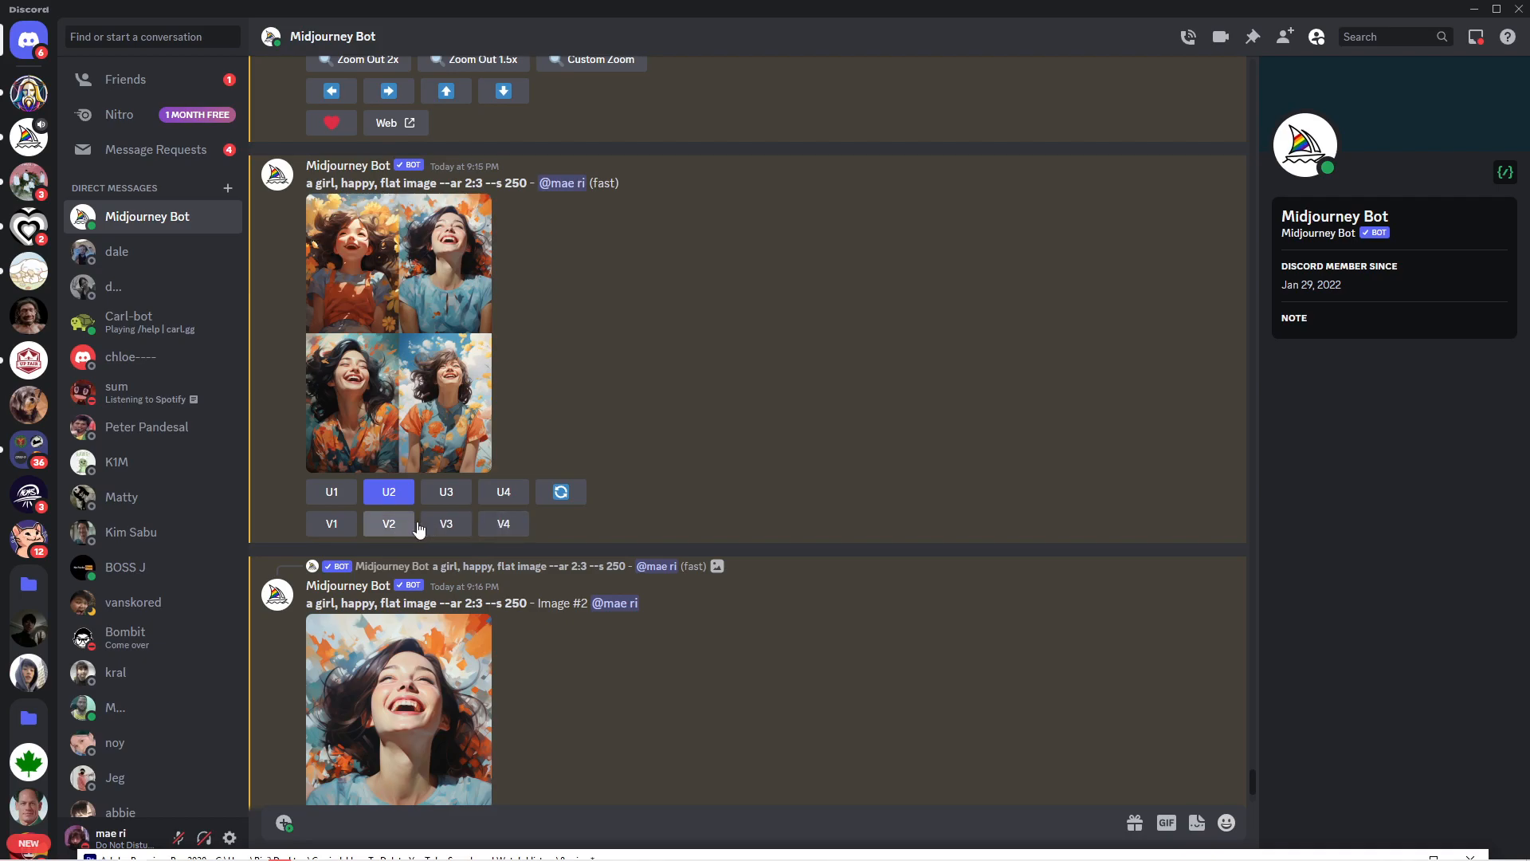
{"action": "left_click", "coordinate": [502, 524]}
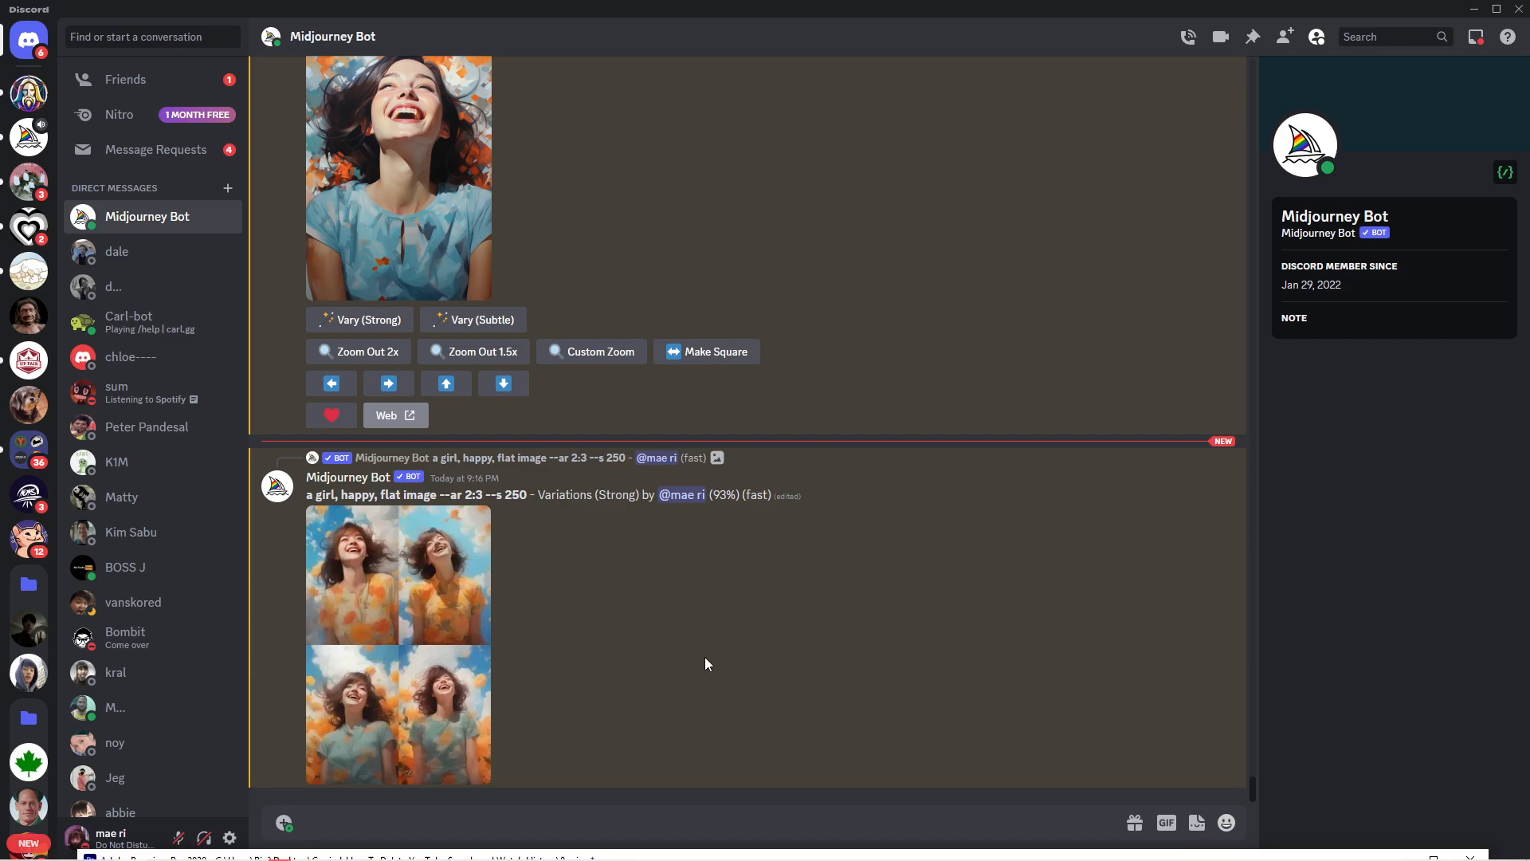
- Preview the variations grid enlarged and upscale its third image
{"action": "left_click", "coordinate": [451, 508]}
{"action": "left_click", "coordinate": [1073, 460]}
{"action": "left_click", "coordinate": [446, 736]}
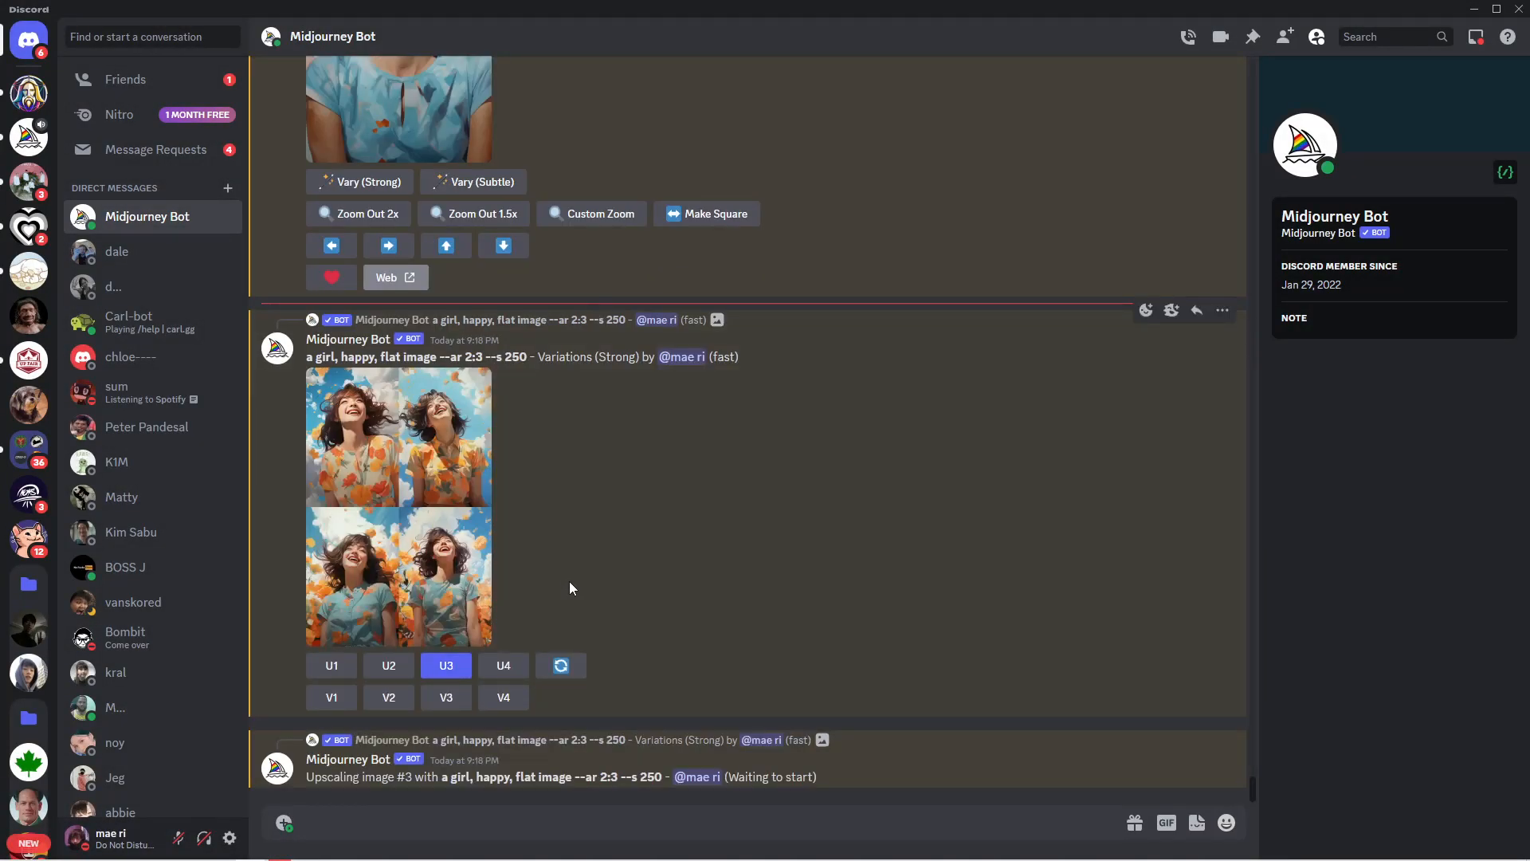
- Download the upscaled third variation from its Midjourney web page and return to the variations grid in the Discord bot chat
{"action": "left_click", "coordinate": [416, 768]}
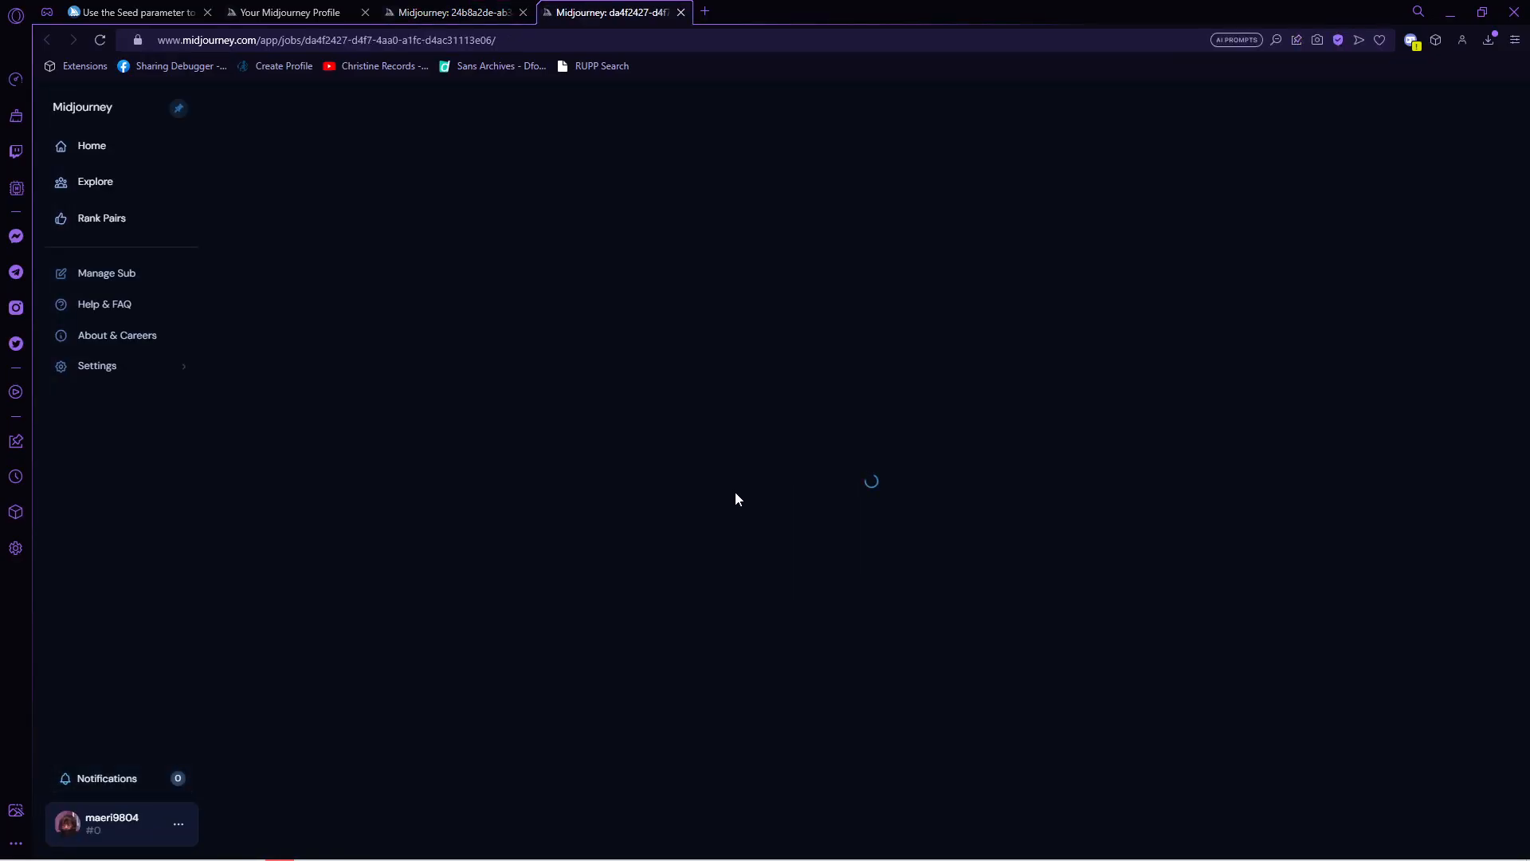
{"action": "left_click", "coordinate": [1092, 753]}
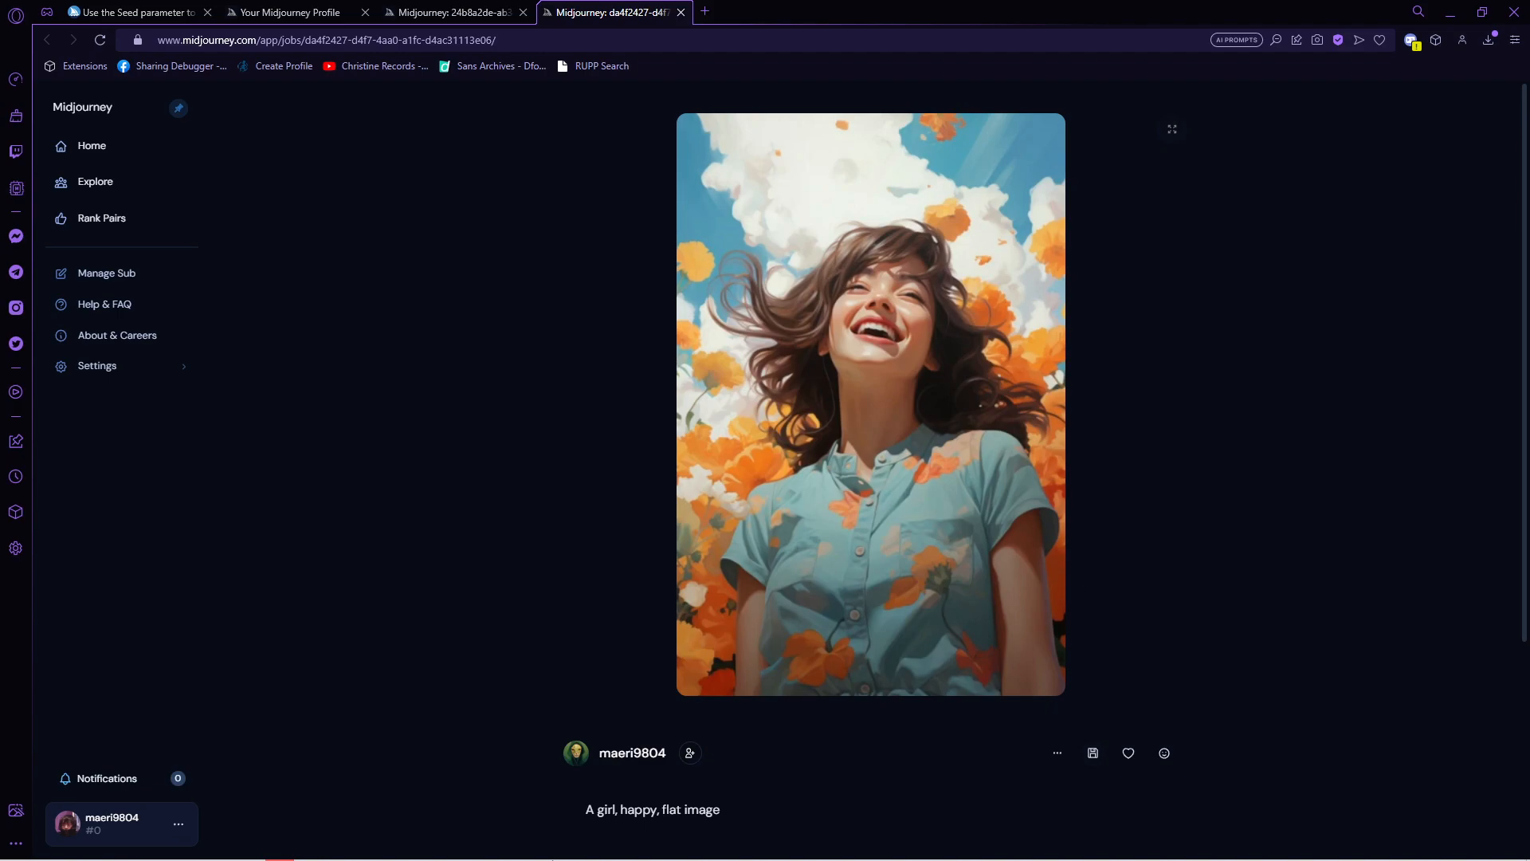
{"action": "left_click", "coordinate": [250, 848]}
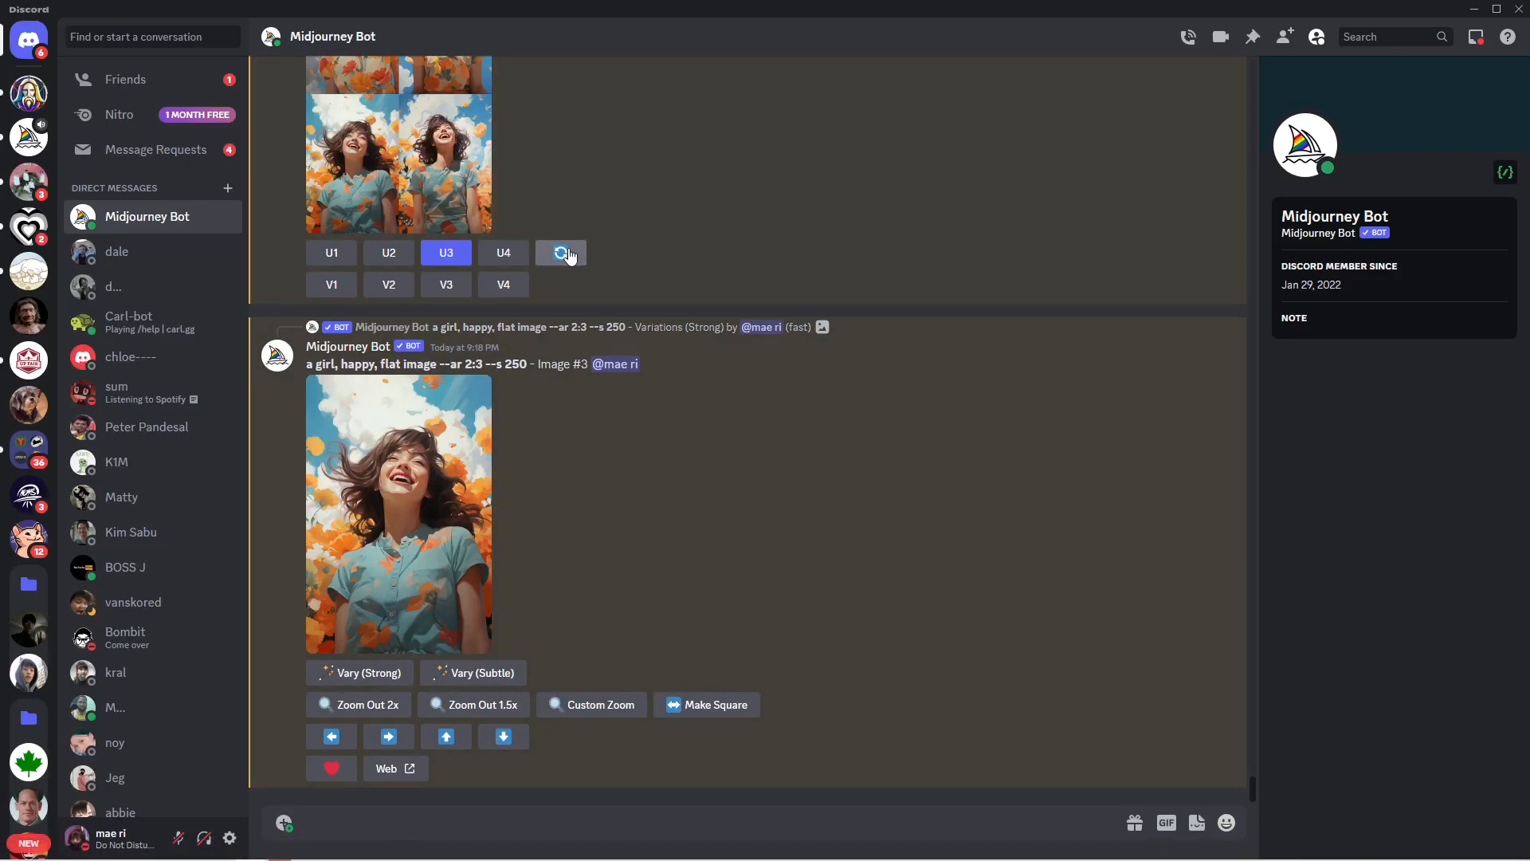
{"action": "scroll", "coordinate": [562, 318], "scroll_direction": "up", "scroll_amount": 5}
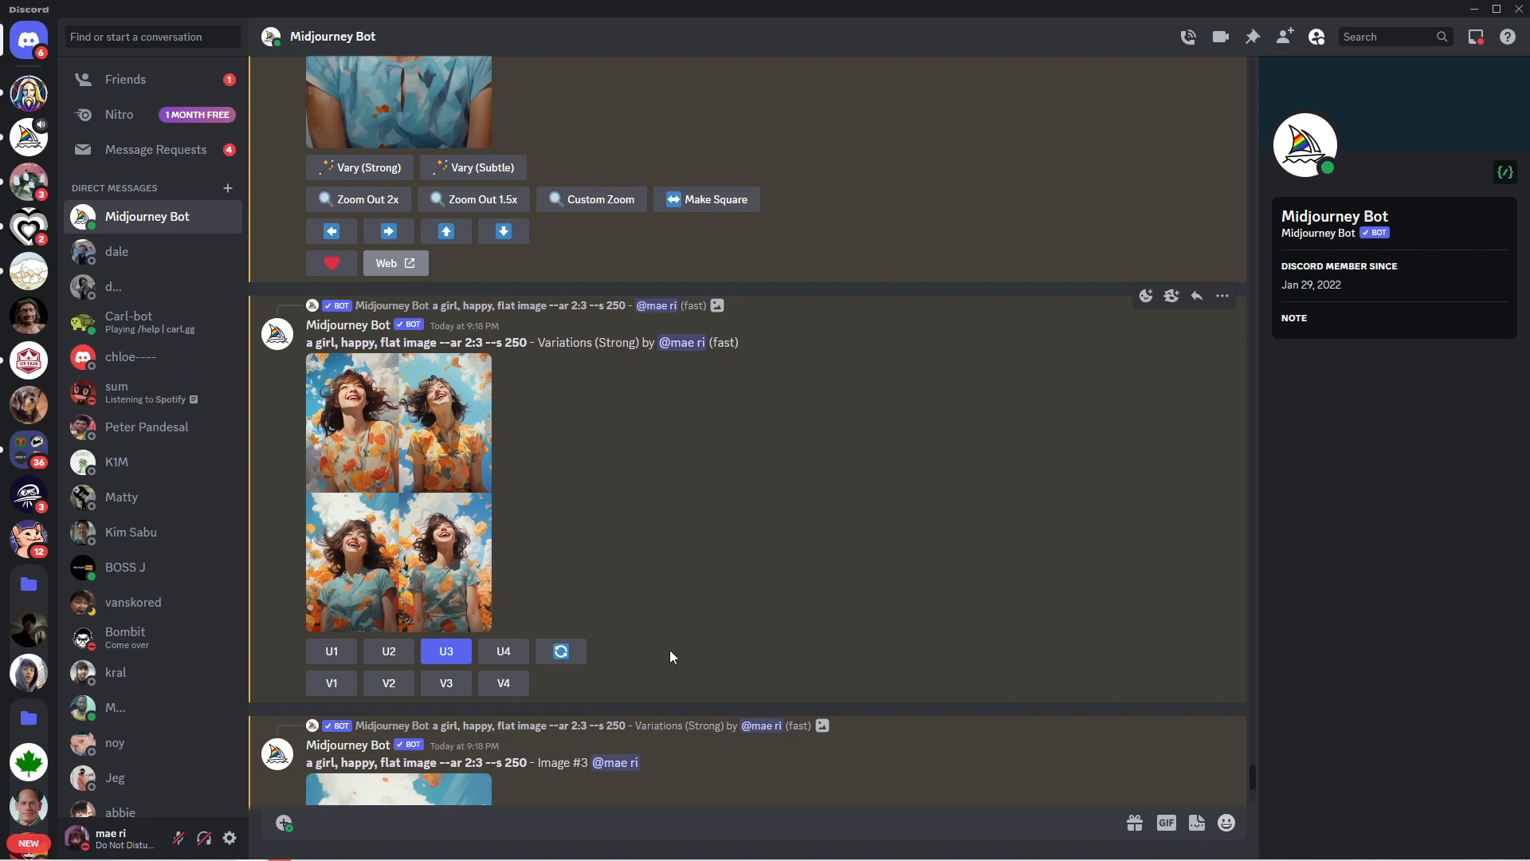
- Switch to the browser and read the Midjourney Seeds documentation on the --seed parameter, comparing the random-seed and --seed 123 owl pitcher examples
{"action": "scroll", "coordinate": [677, 649], "scroll_direction": "down", "scroll_amount": 5}
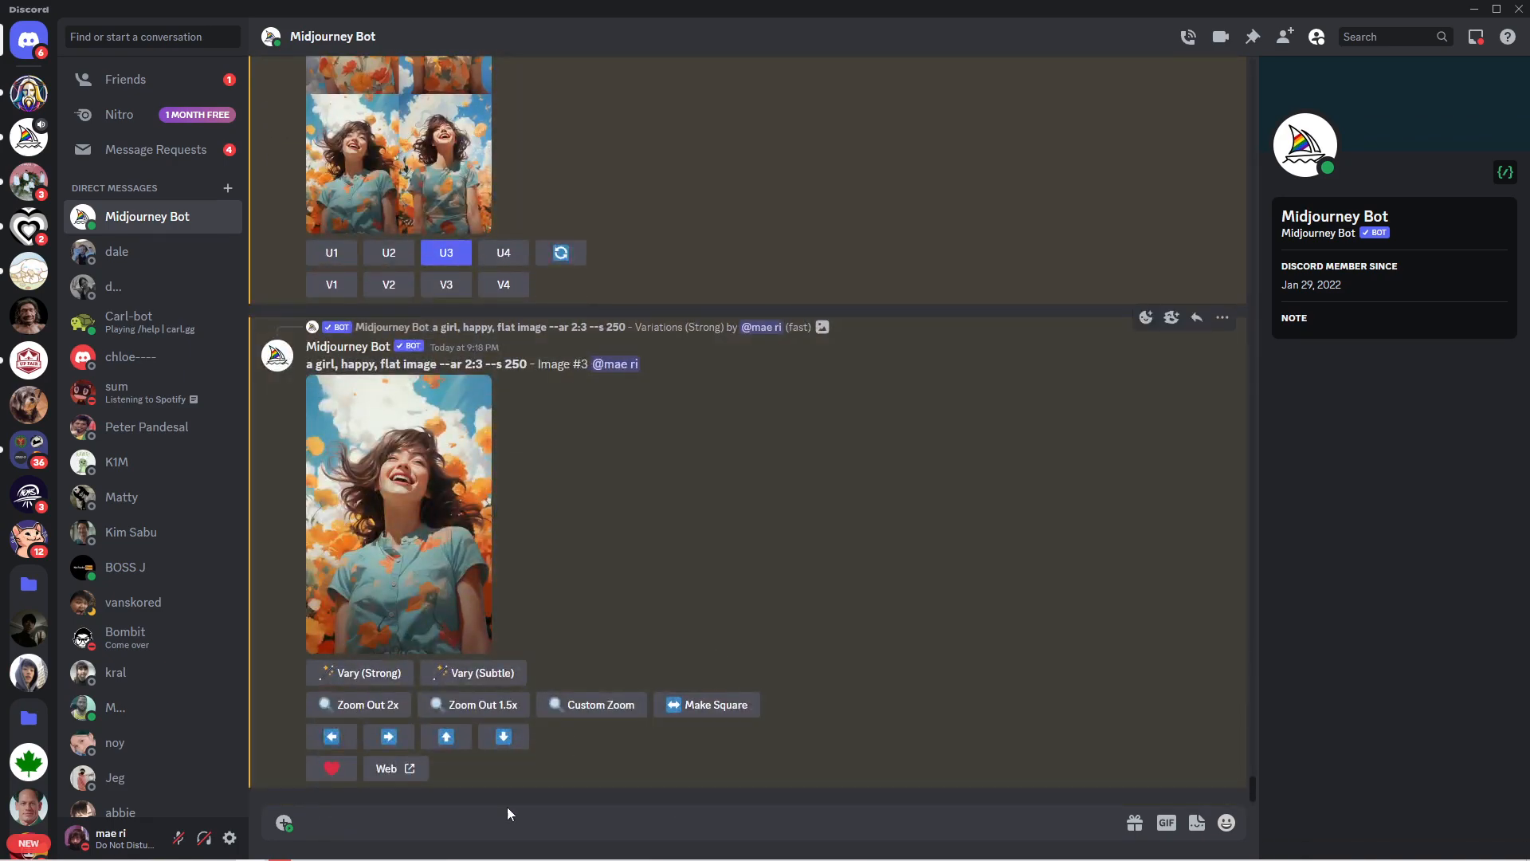
{"action": "left_click", "coordinate": [279, 854]}
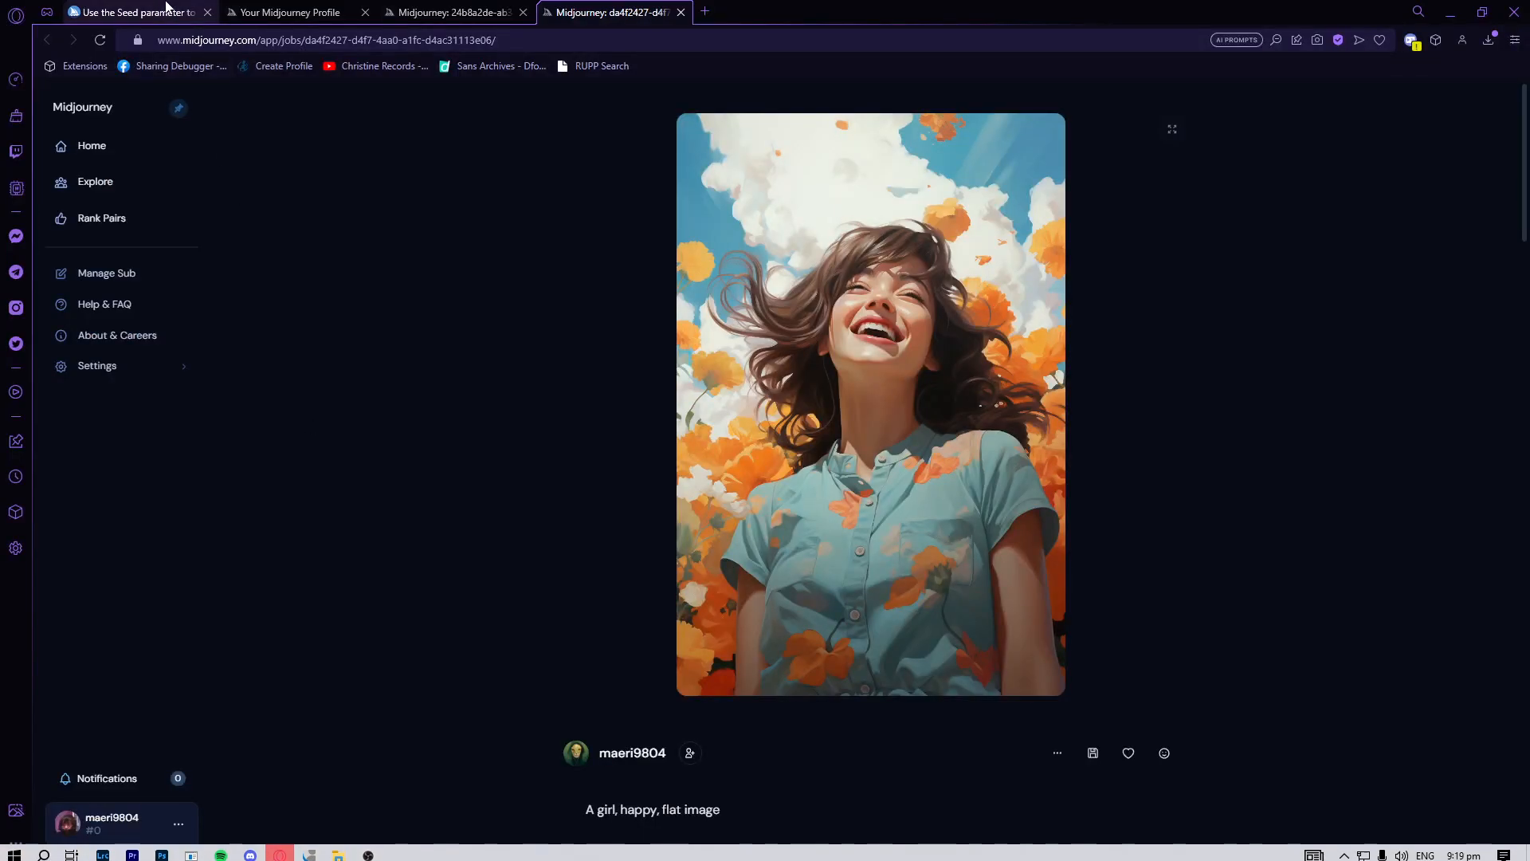
{"action": "left_click", "coordinate": [165, 10]}
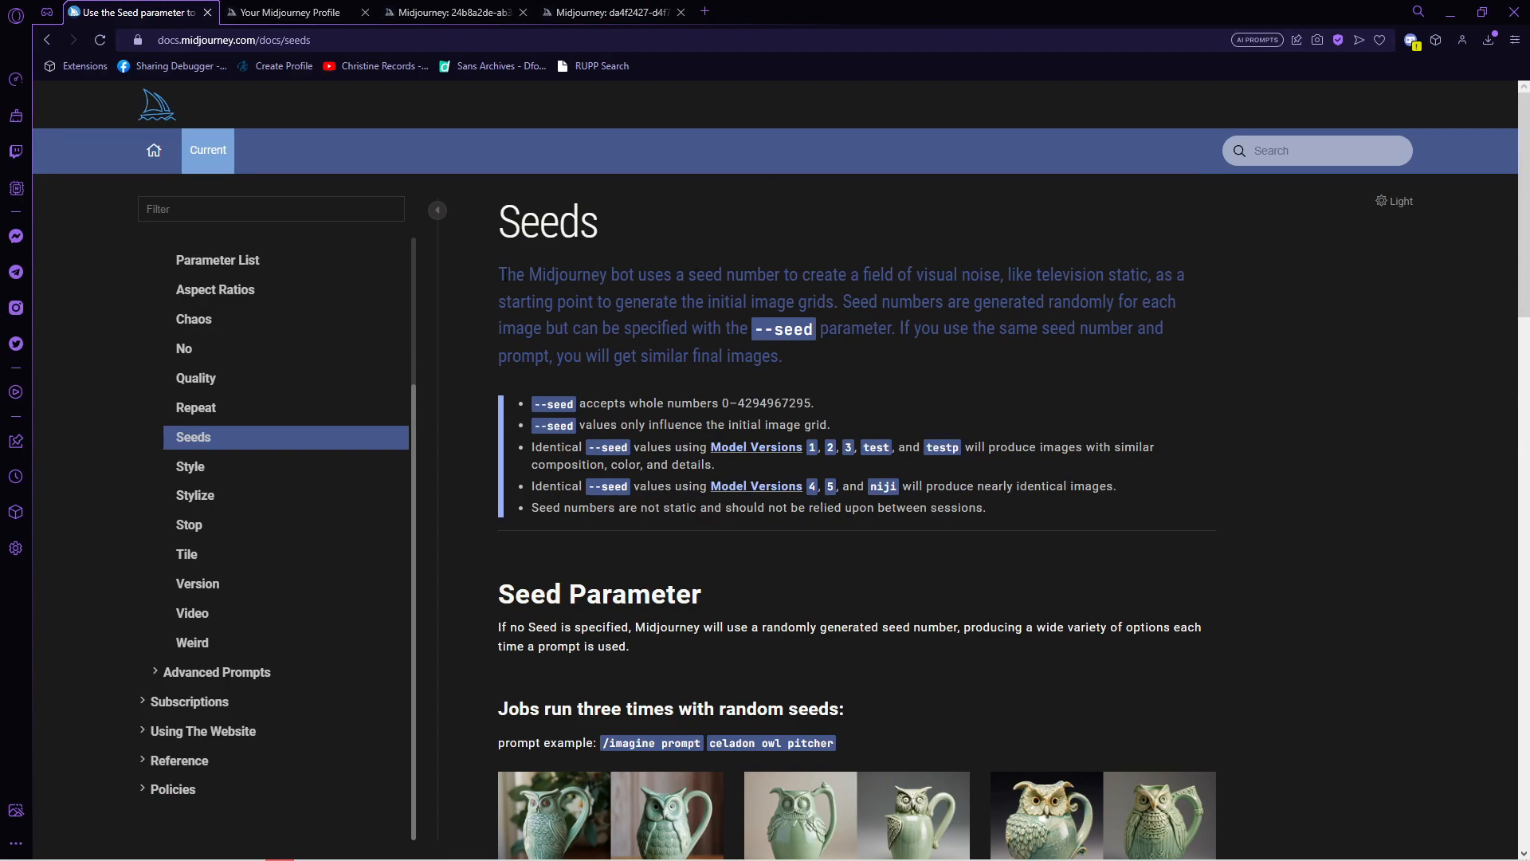
{"action": "left_click_drag", "start_coordinate": [682, 276], "coordinate": [1003, 276]}
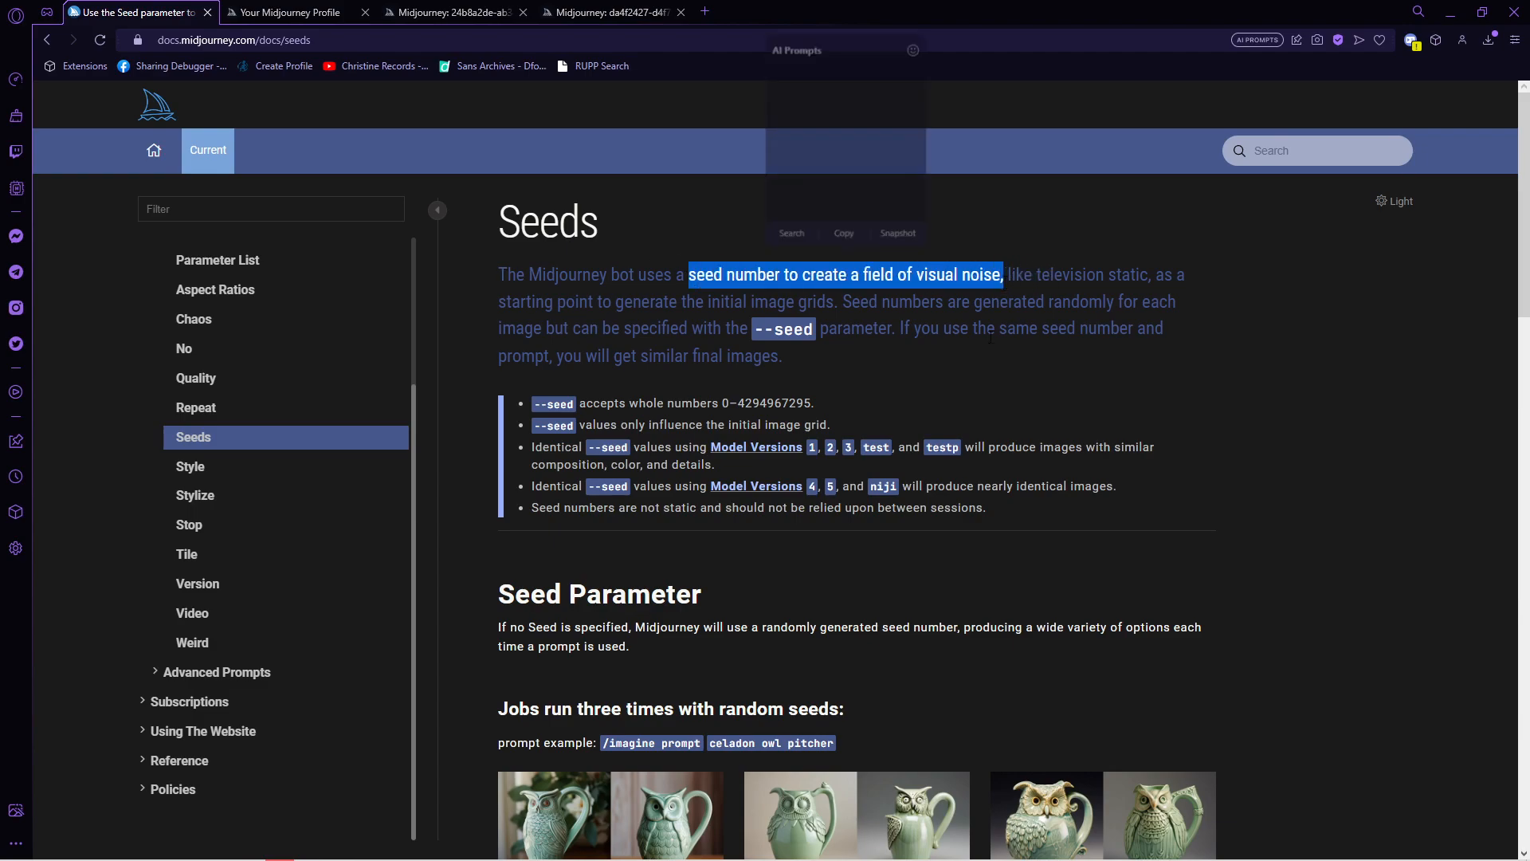
{"action": "left_click_drag", "start_coordinate": [997, 330], "coordinate": [913, 356]}
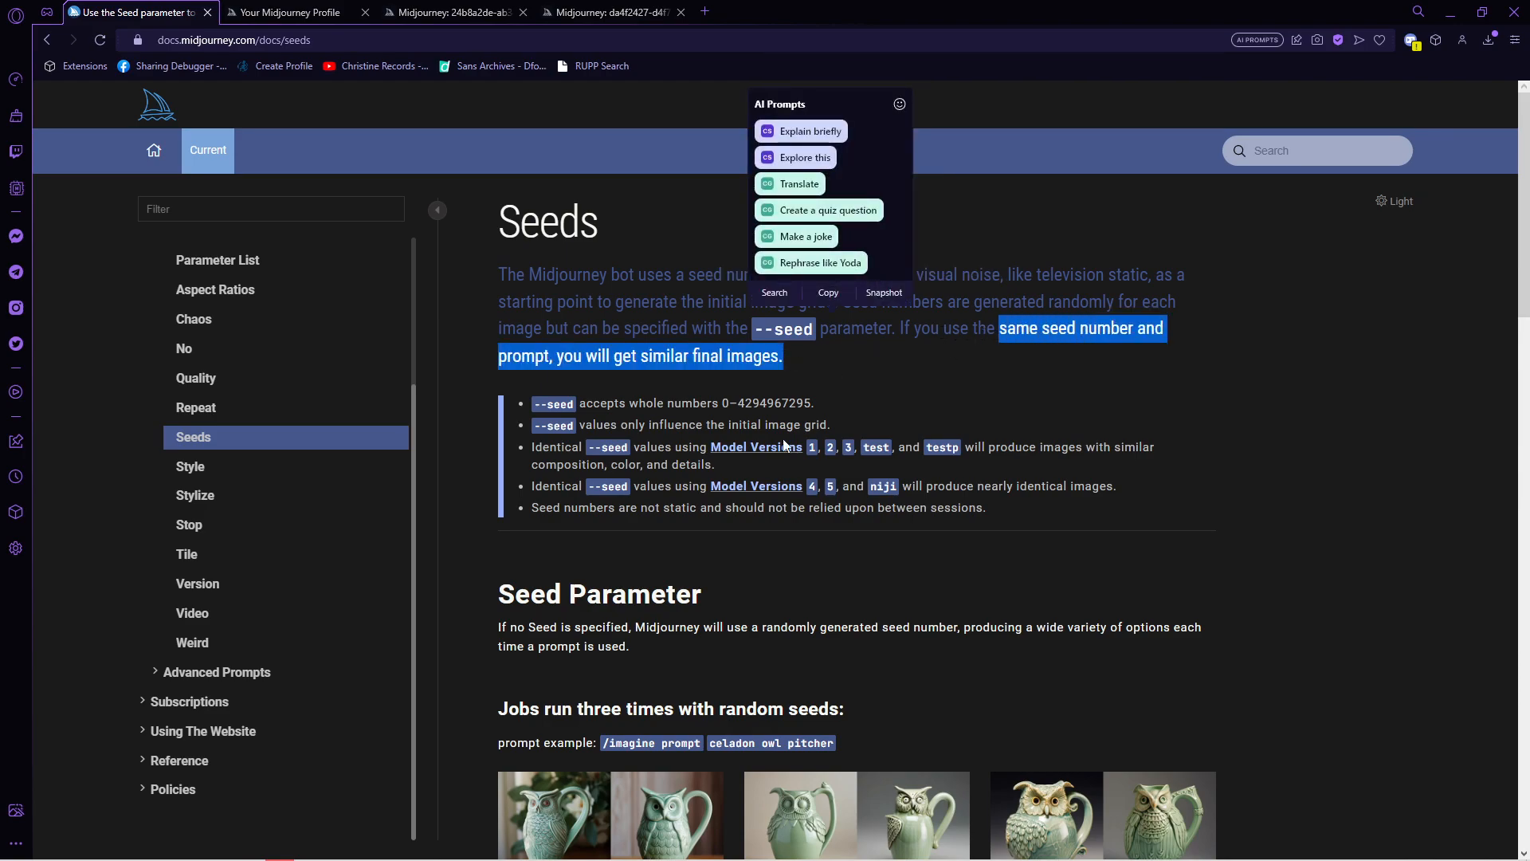
{"action": "left_click", "coordinate": [838, 391]}
{"action": "scroll", "coordinate": [856, 404], "scroll_direction": "down", "scroll_amount": 3}
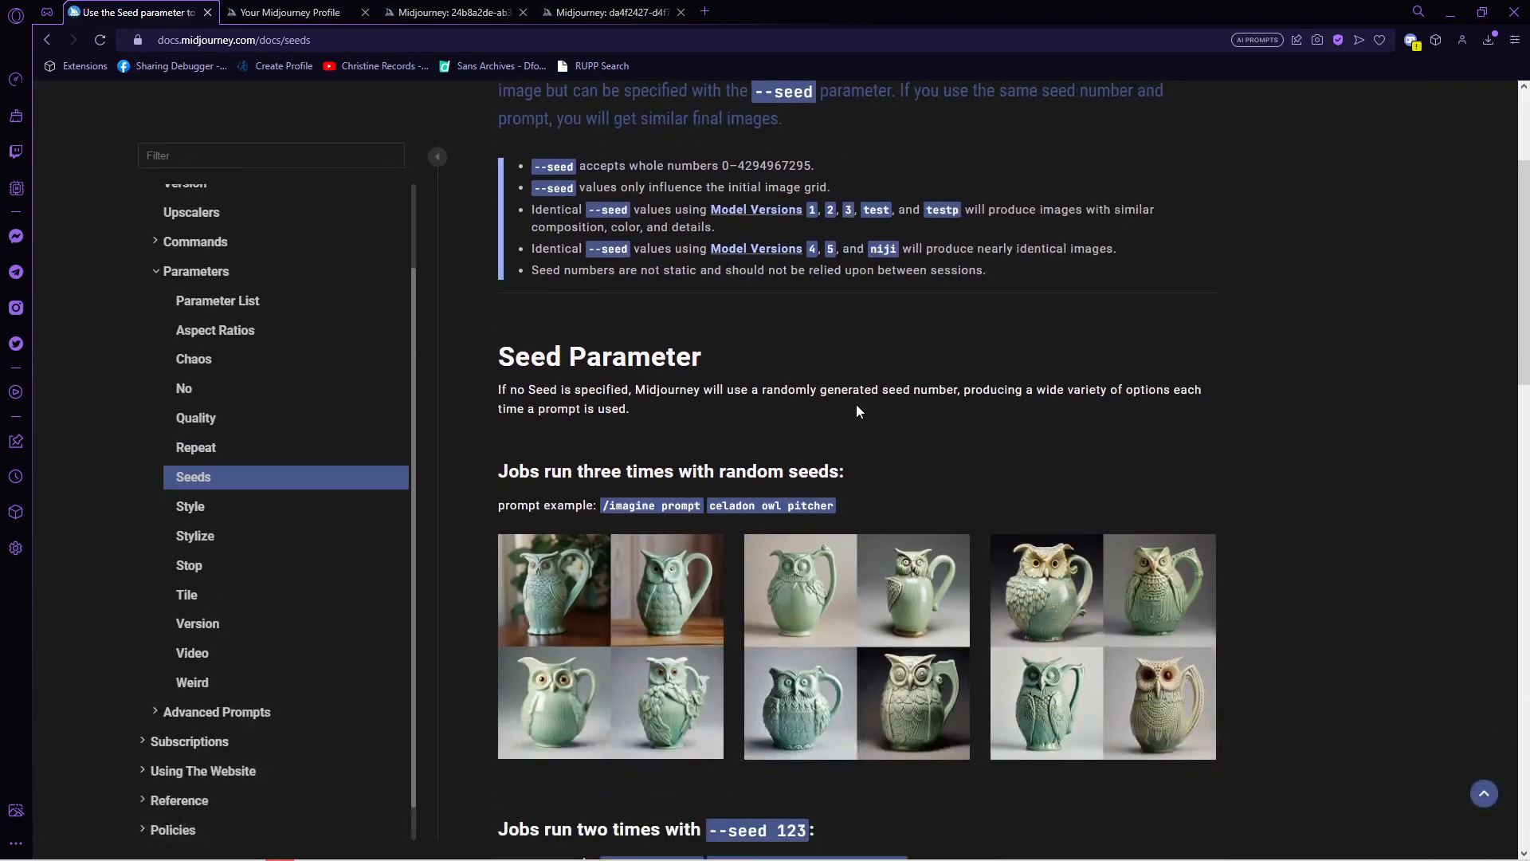
{"action": "scroll", "coordinate": [856, 405], "scroll_direction": "down", "scroll_amount": 3}
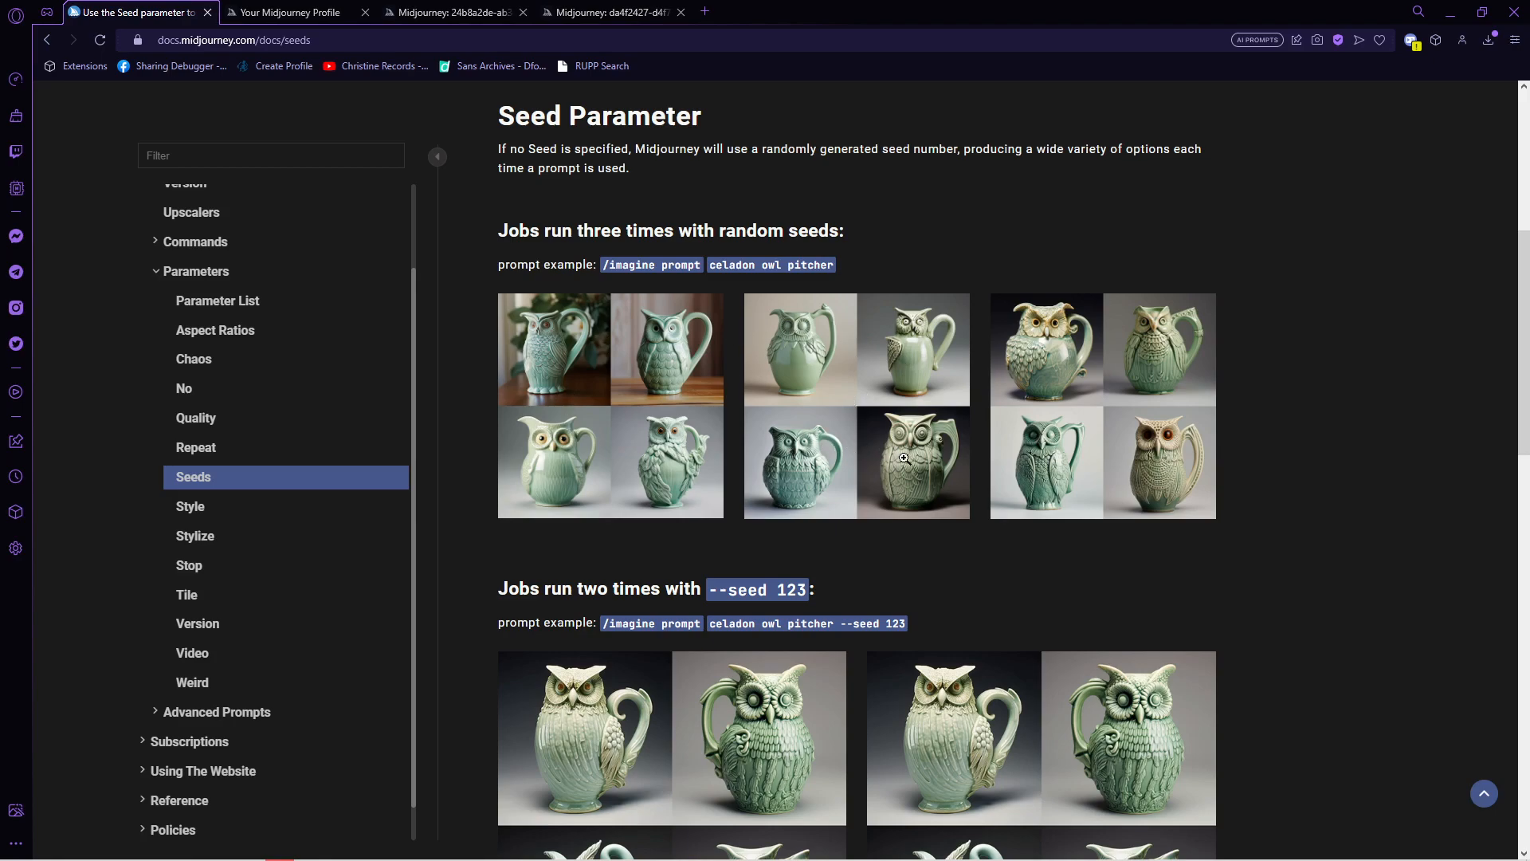
{"action": "left_click_drag", "start_coordinate": [857, 266], "coordinate": [490, 257]}
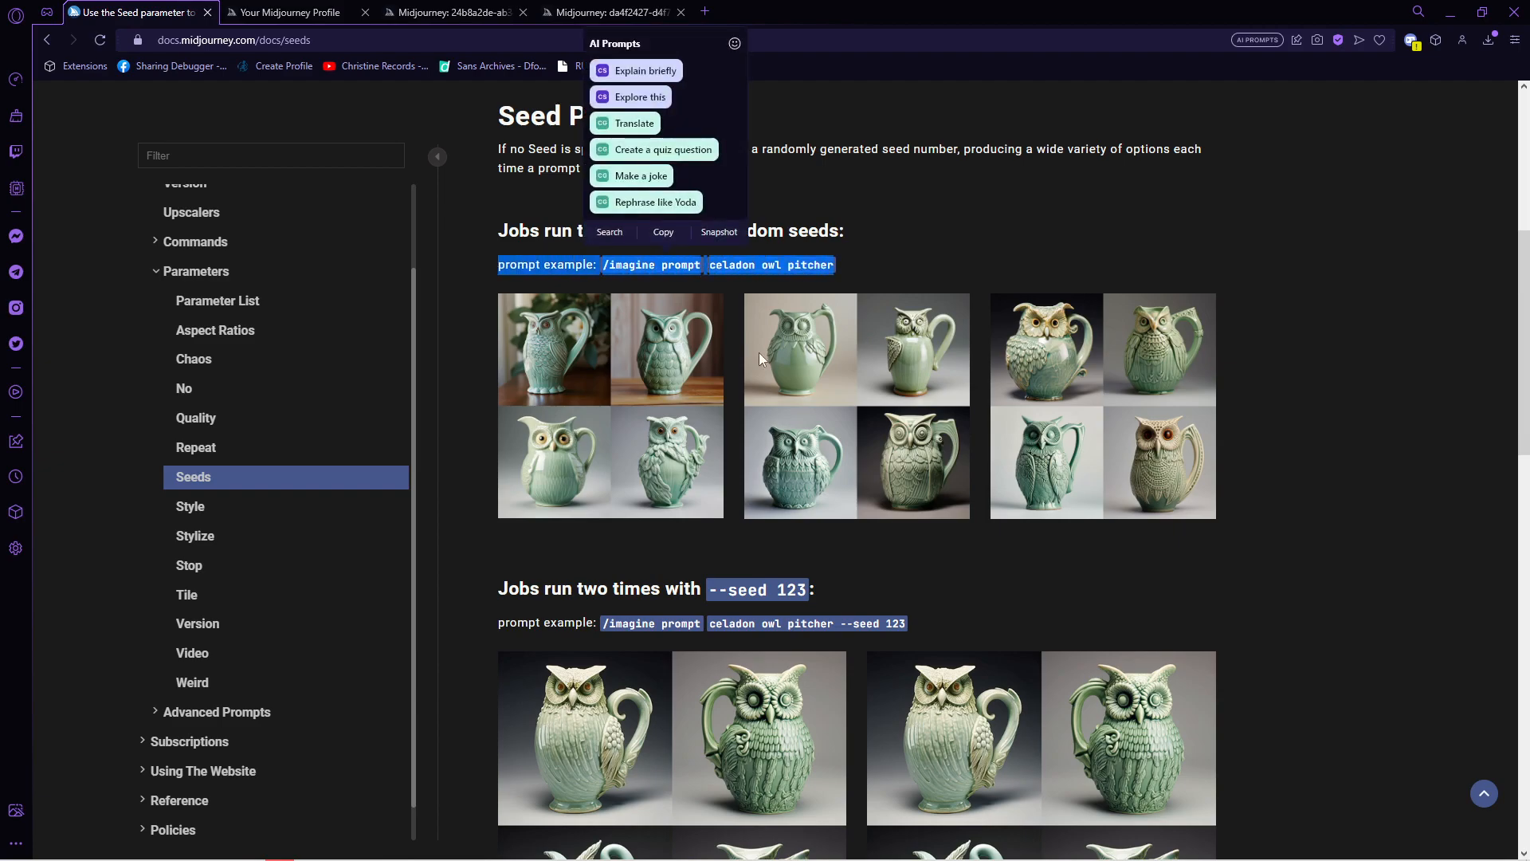
{"action": "left_click", "coordinate": [924, 246]}
{"action": "scroll", "coordinate": [925, 245], "scroll_direction": "down", "scroll_amount": 4}
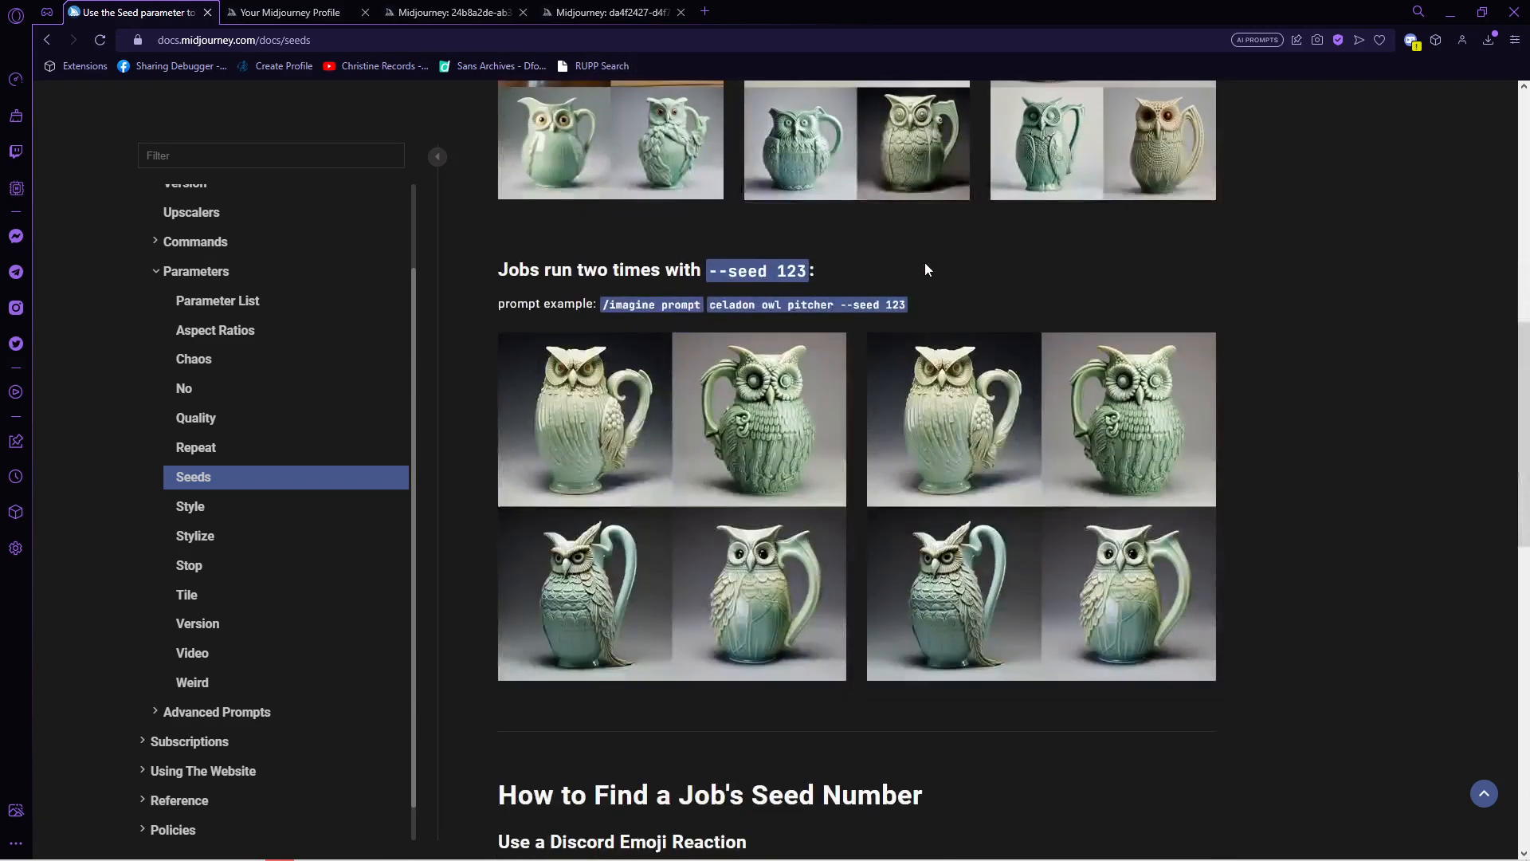
{"action": "scroll", "coordinate": [926, 268], "scroll_direction": "down", "scroll_amount": 1}
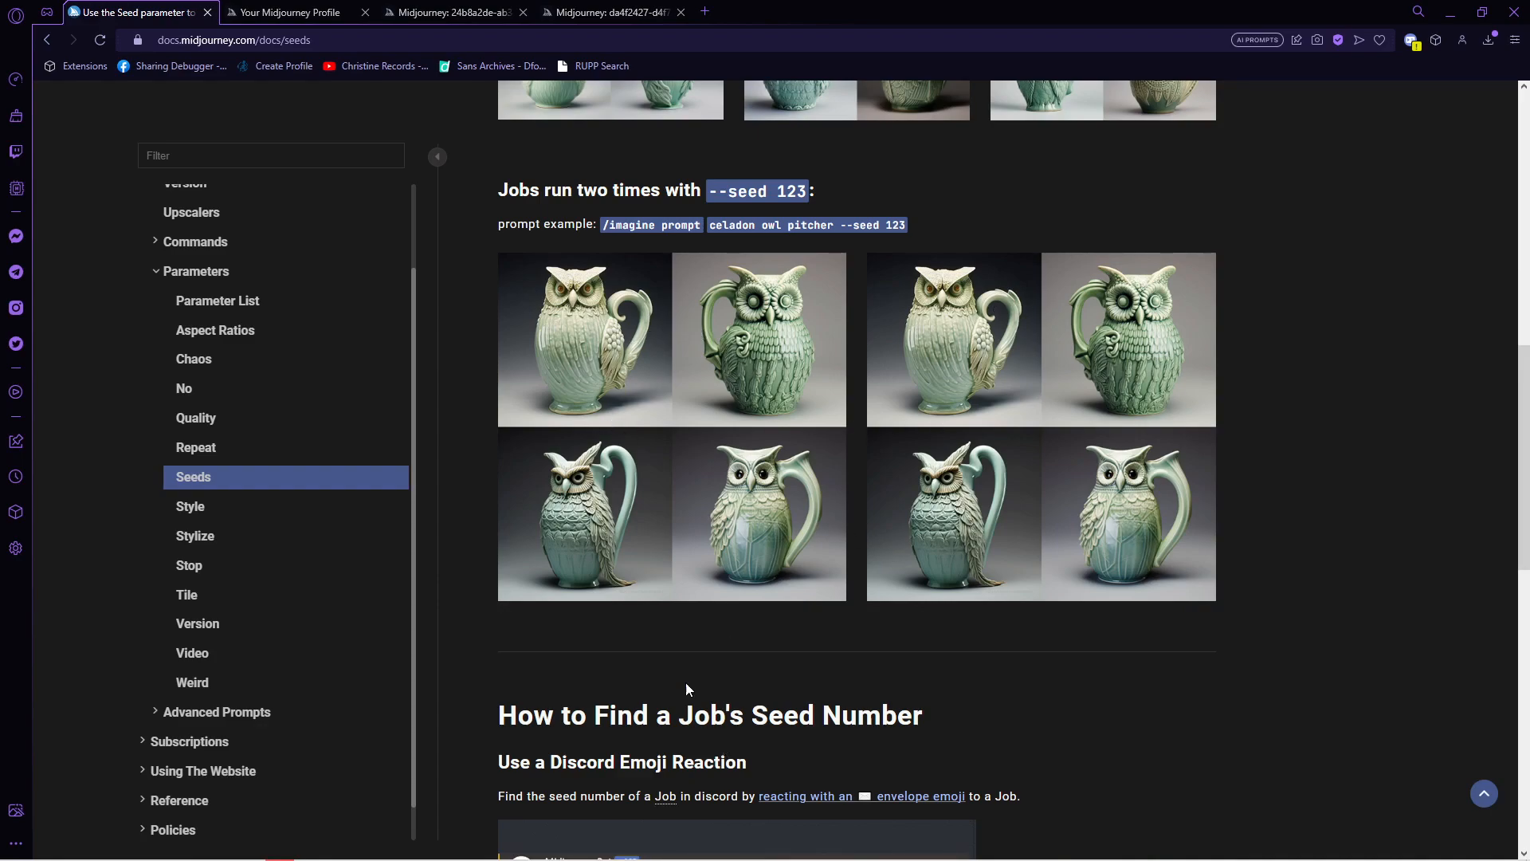
{"action": "scroll", "coordinate": [690, 659], "scroll_direction": "up", "scroll_amount": 7}
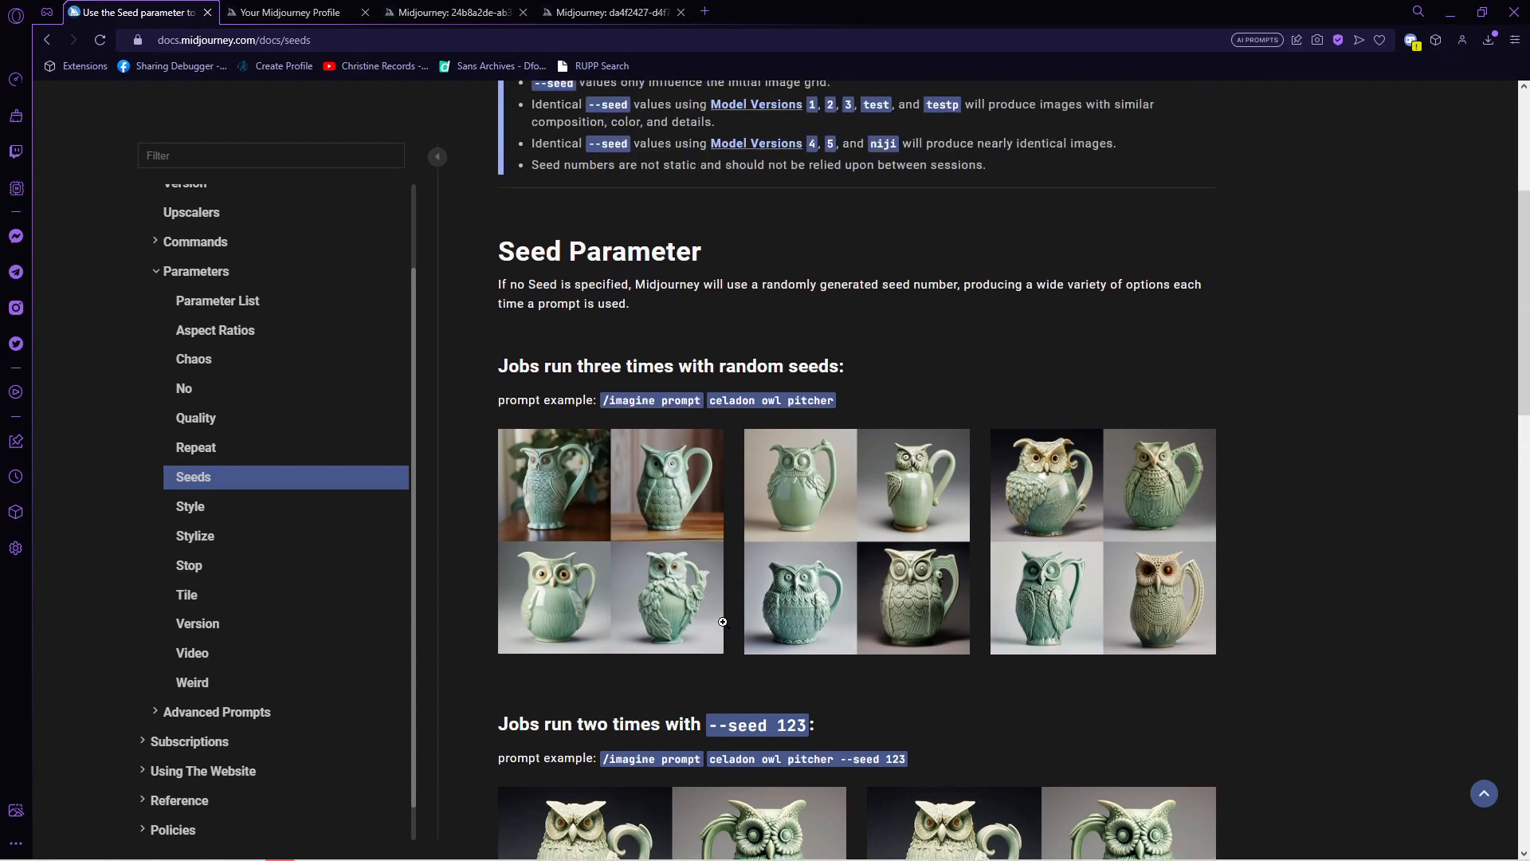
- Return to Discord, open the upscaled third variation full size in the browser, and copy its image address
{"action": "mouse_move", "coordinate": [556, 858]}
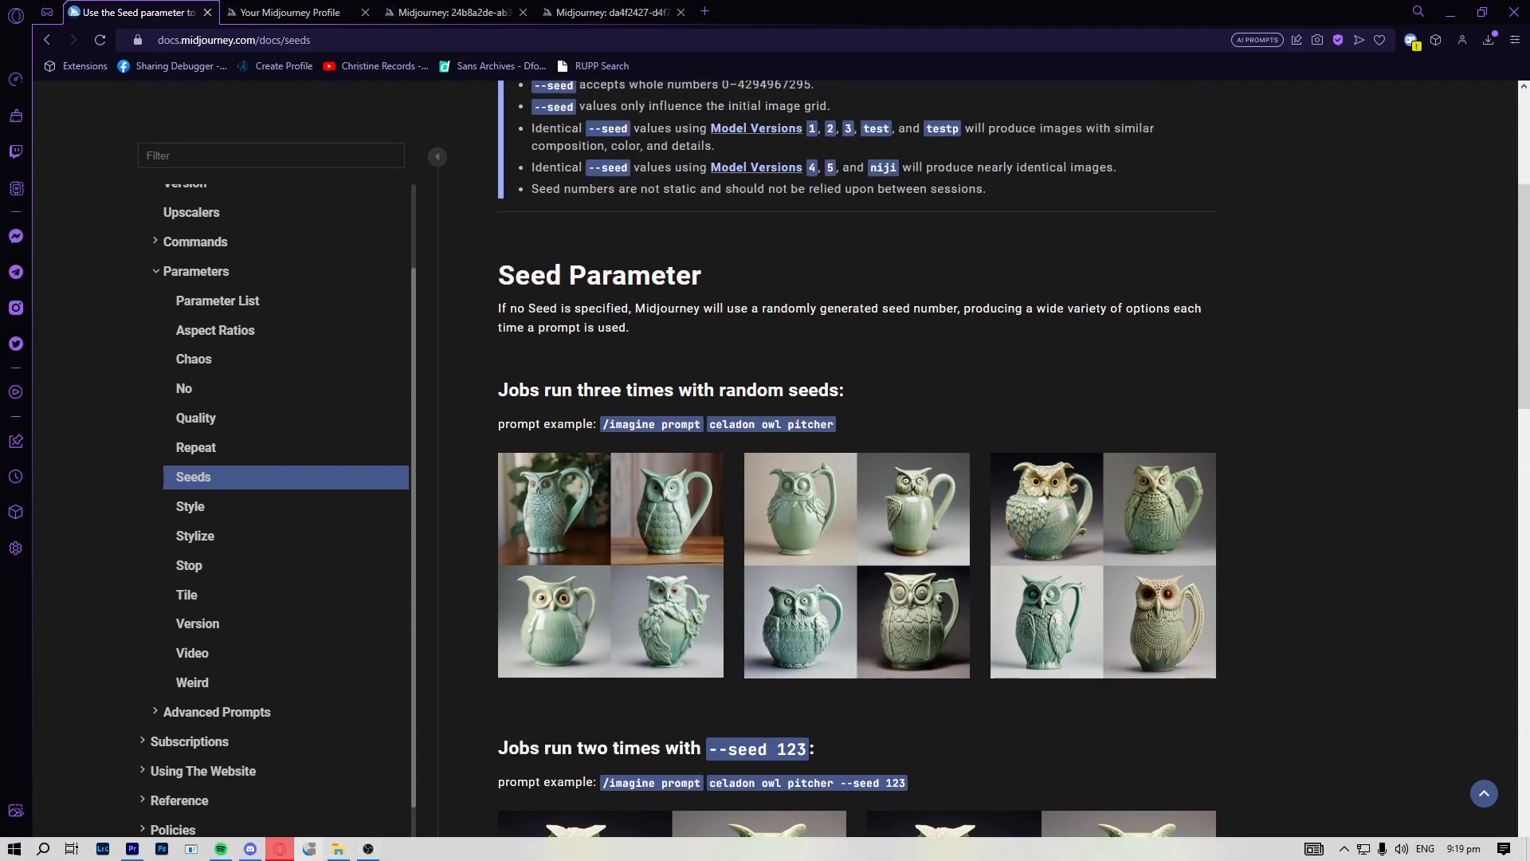
{"action": "left_click", "coordinate": [249, 849]}
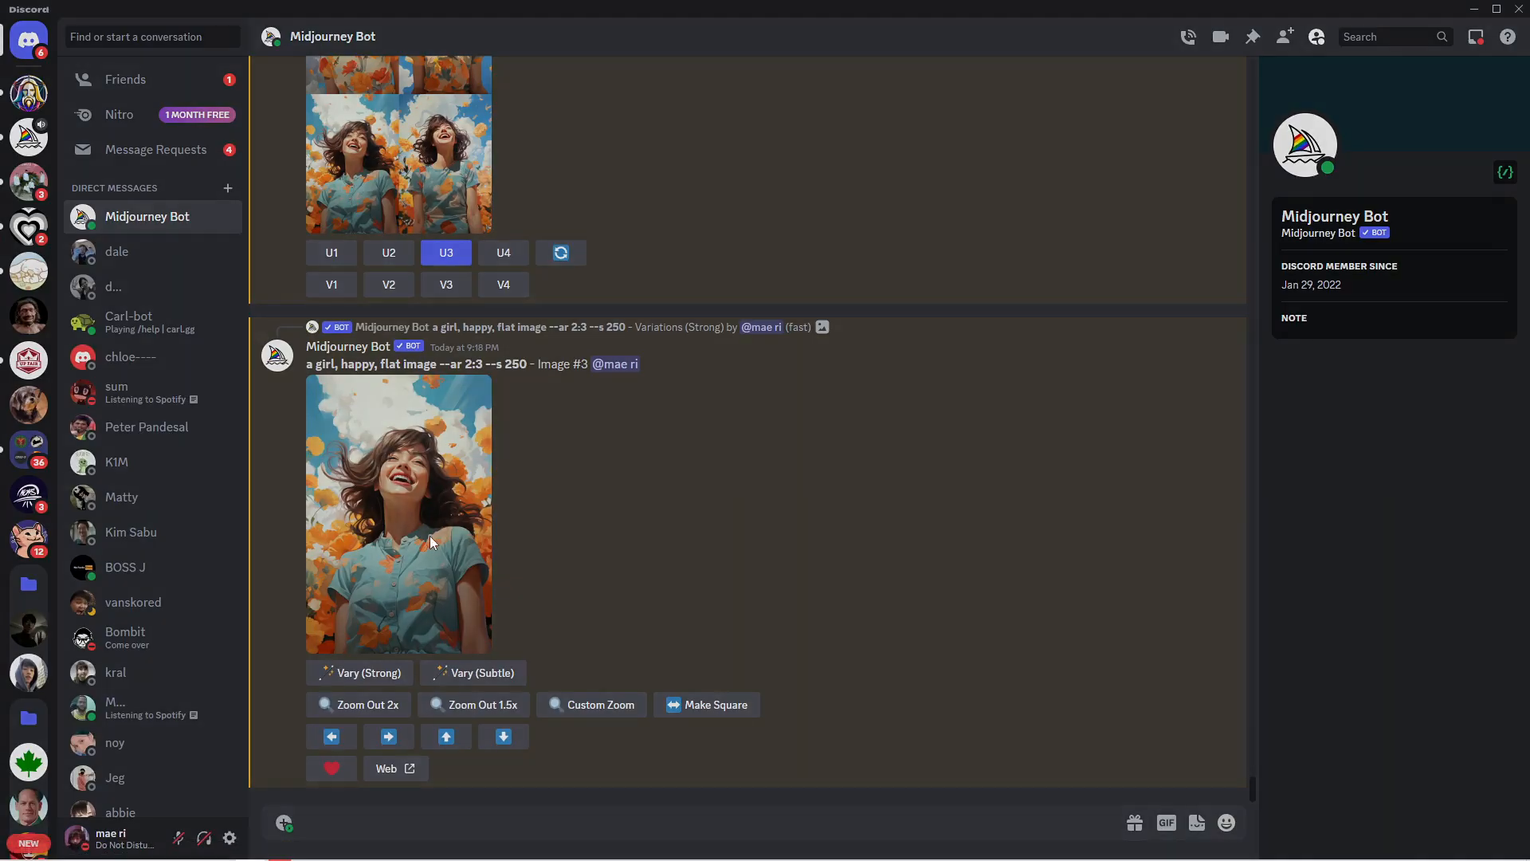
{"action": "left_click", "coordinate": [429, 536]}
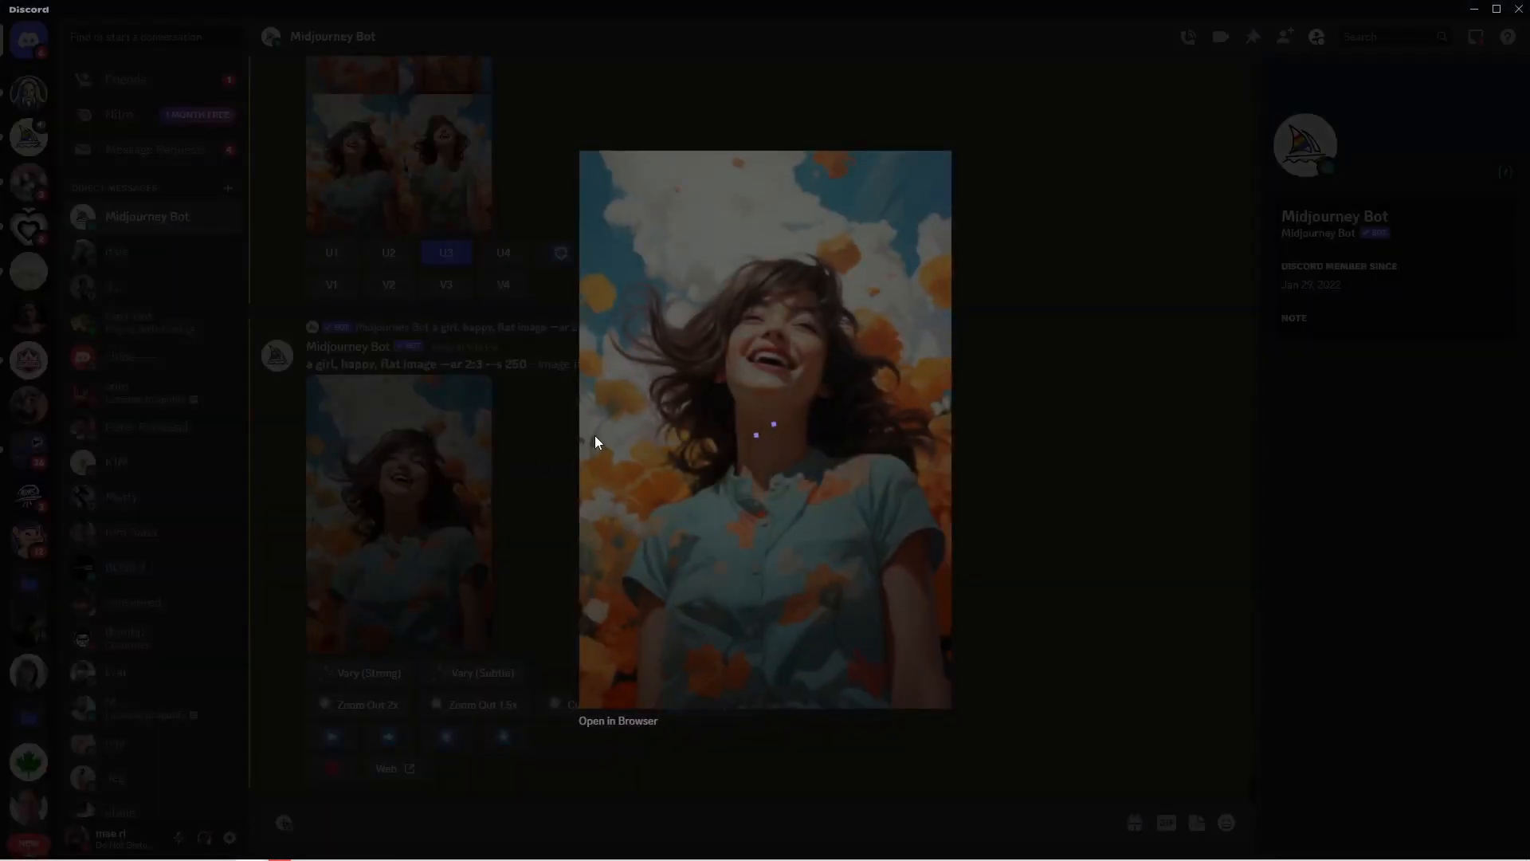
{"action": "left_click", "coordinate": [557, 442]}
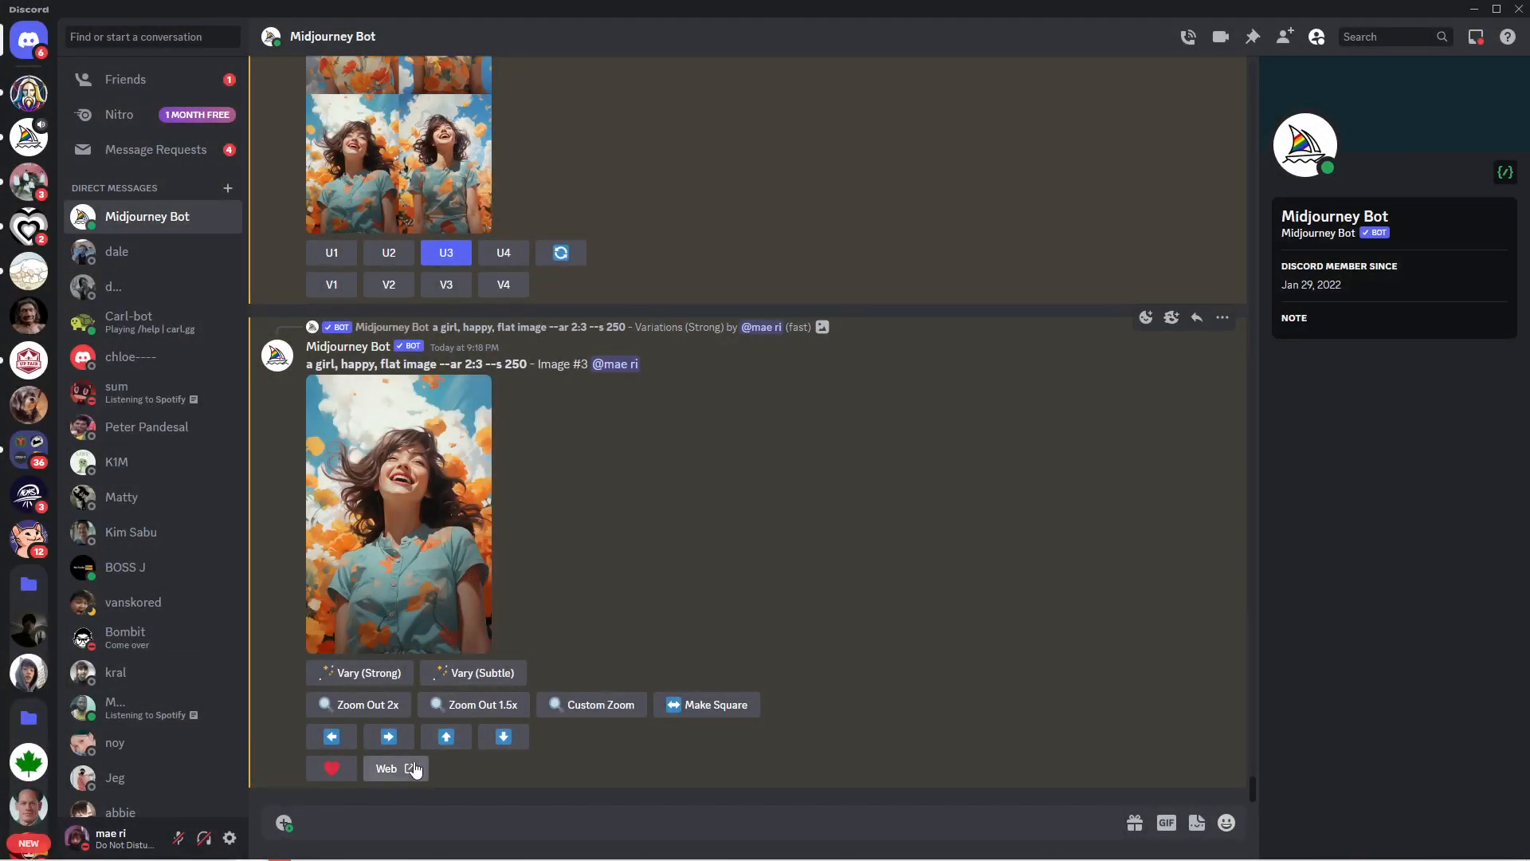
{"action": "right_click", "coordinate": [423, 478]}
{"action": "left_click", "coordinate": [403, 581]}
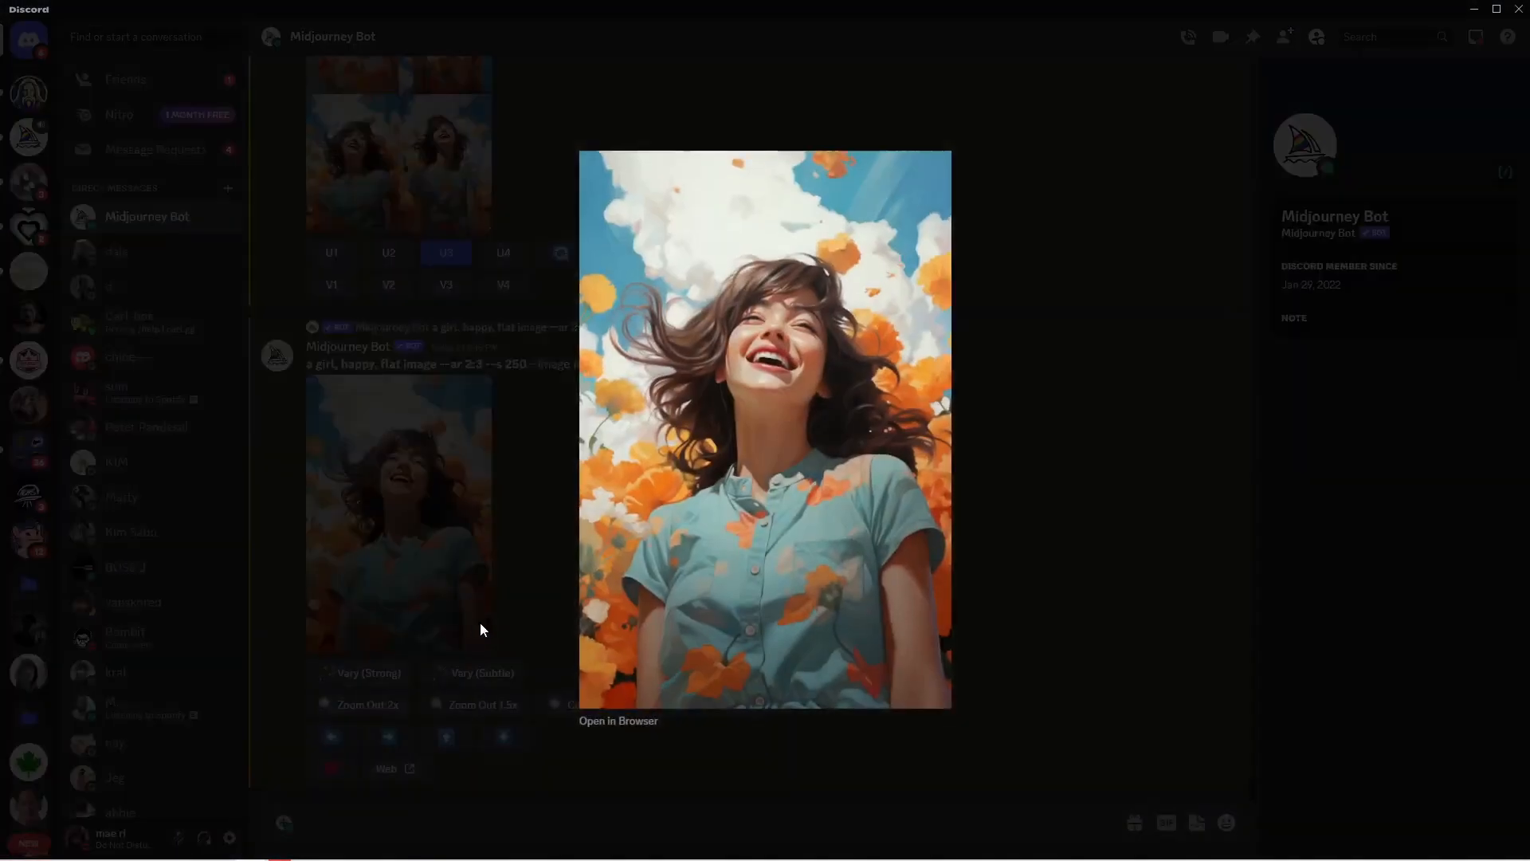
{"action": "left_click", "coordinate": [618, 721]}
{"action": "right_click", "coordinate": [710, 387]}
{"action": "left_click", "coordinate": [770, 461]}
{"action": "scroll", "coordinate": [803, 454], "scroll_direction": "down", "scroll_amount": 5}
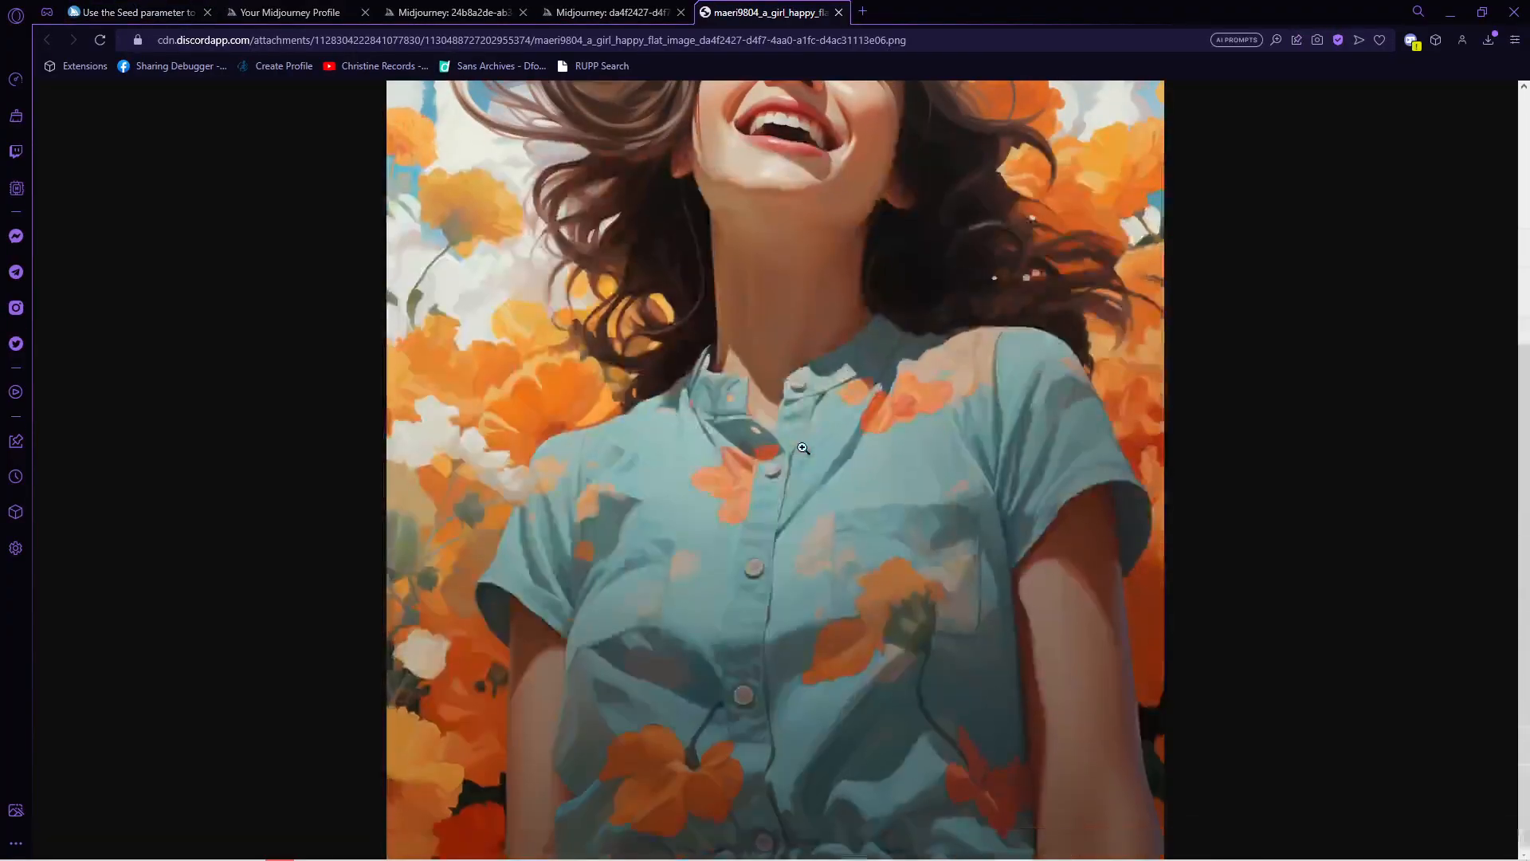
{"action": "scroll", "coordinate": [811, 480], "scroll_direction": "up", "scroll_amount": 6}
{"action": "scroll", "coordinate": [820, 502], "scroll_direction": "down", "scroll_amount": 6}
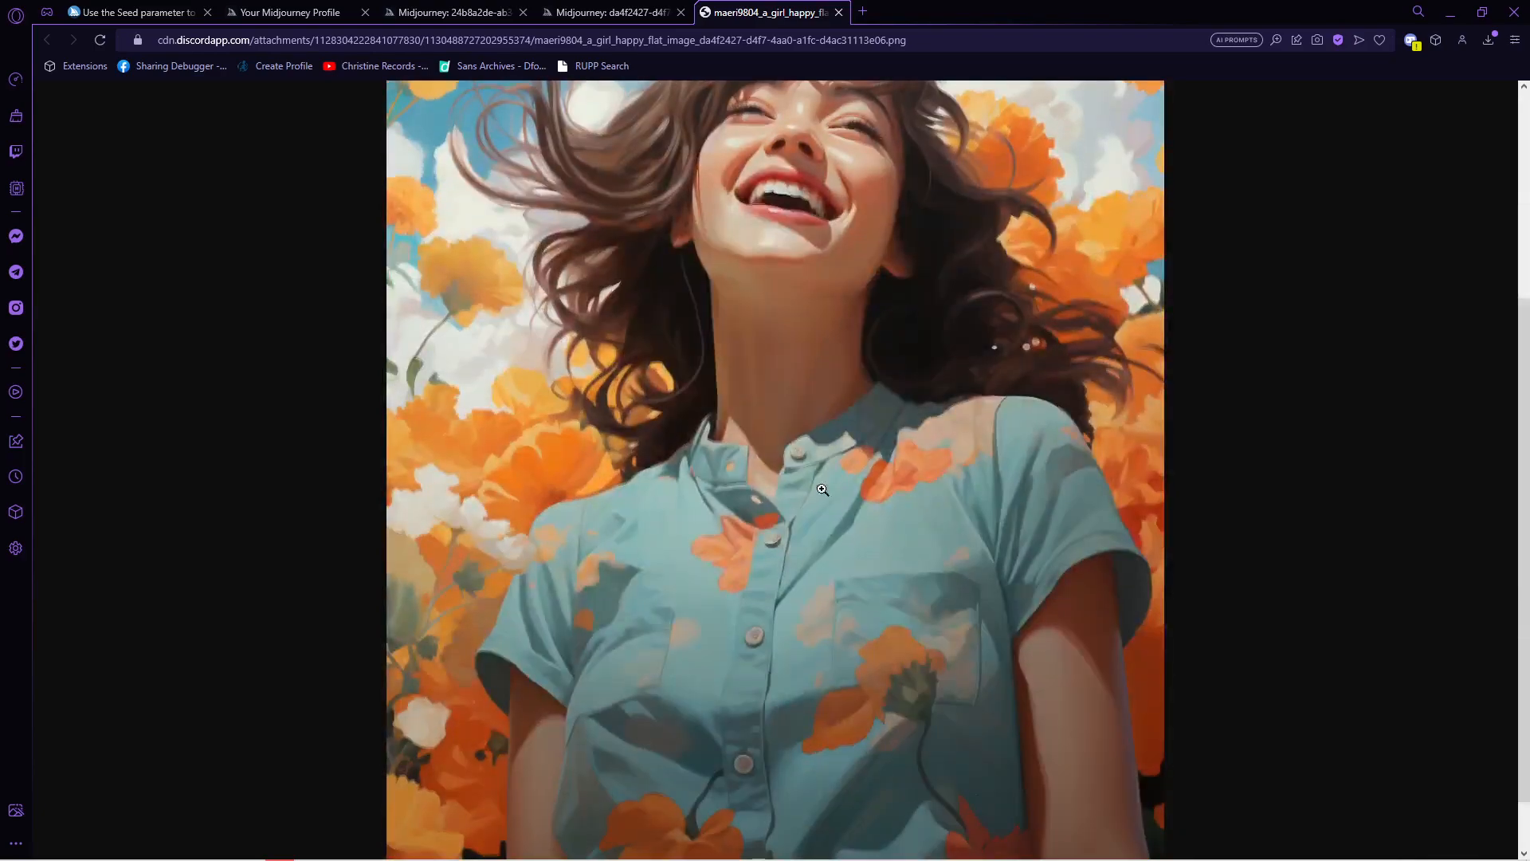
- Go back to Discord and react to the upscaled image with the envelope emoji to request its seed, selecting the seed line in the reply
{"action": "left_click", "coordinate": [250, 850]}
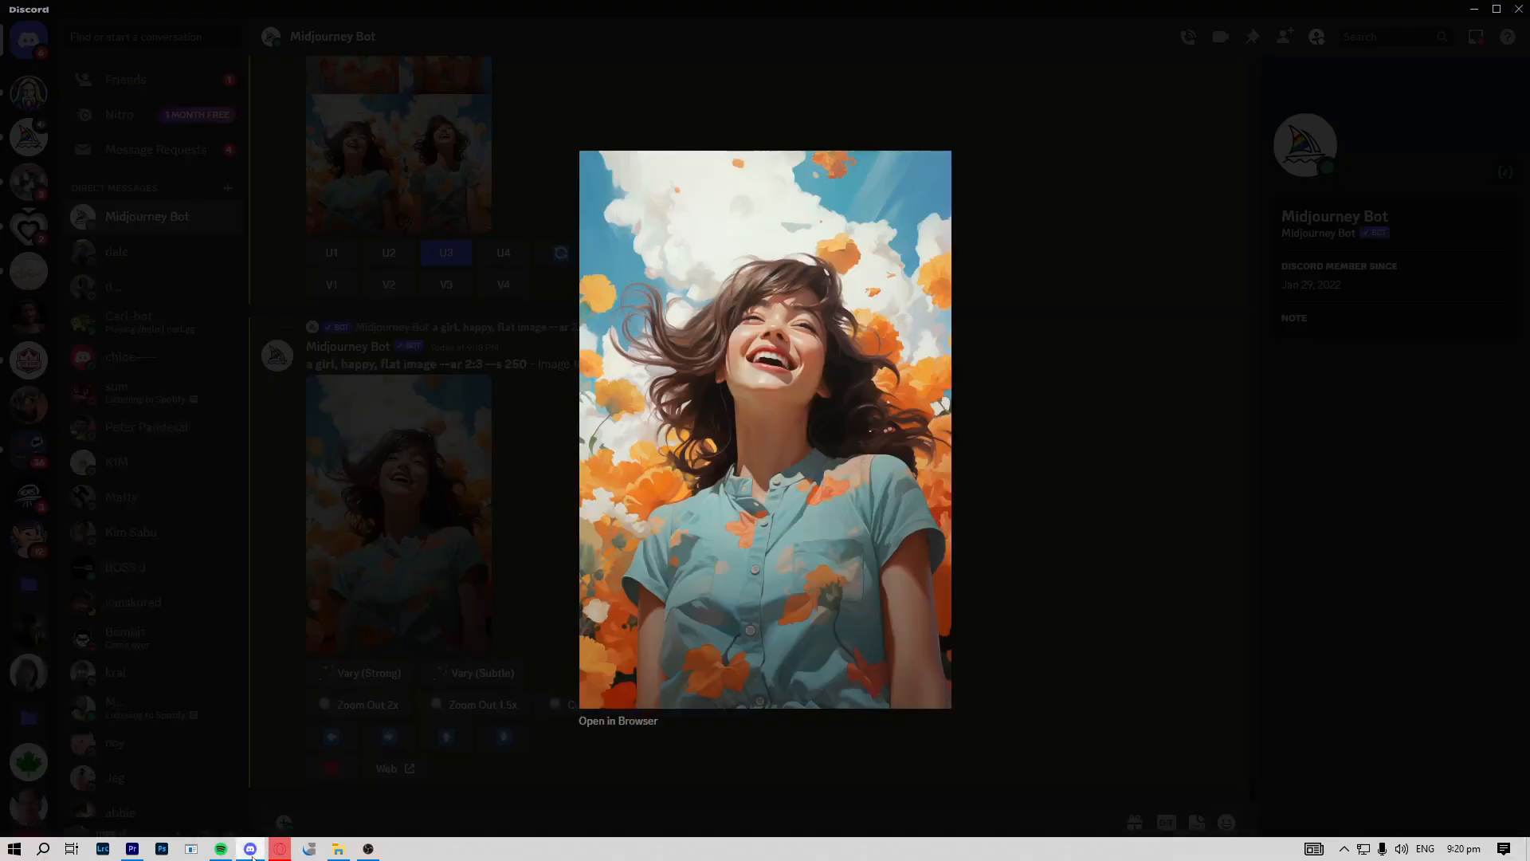
{"action": "left_click", "coordinate": [522, 563]}
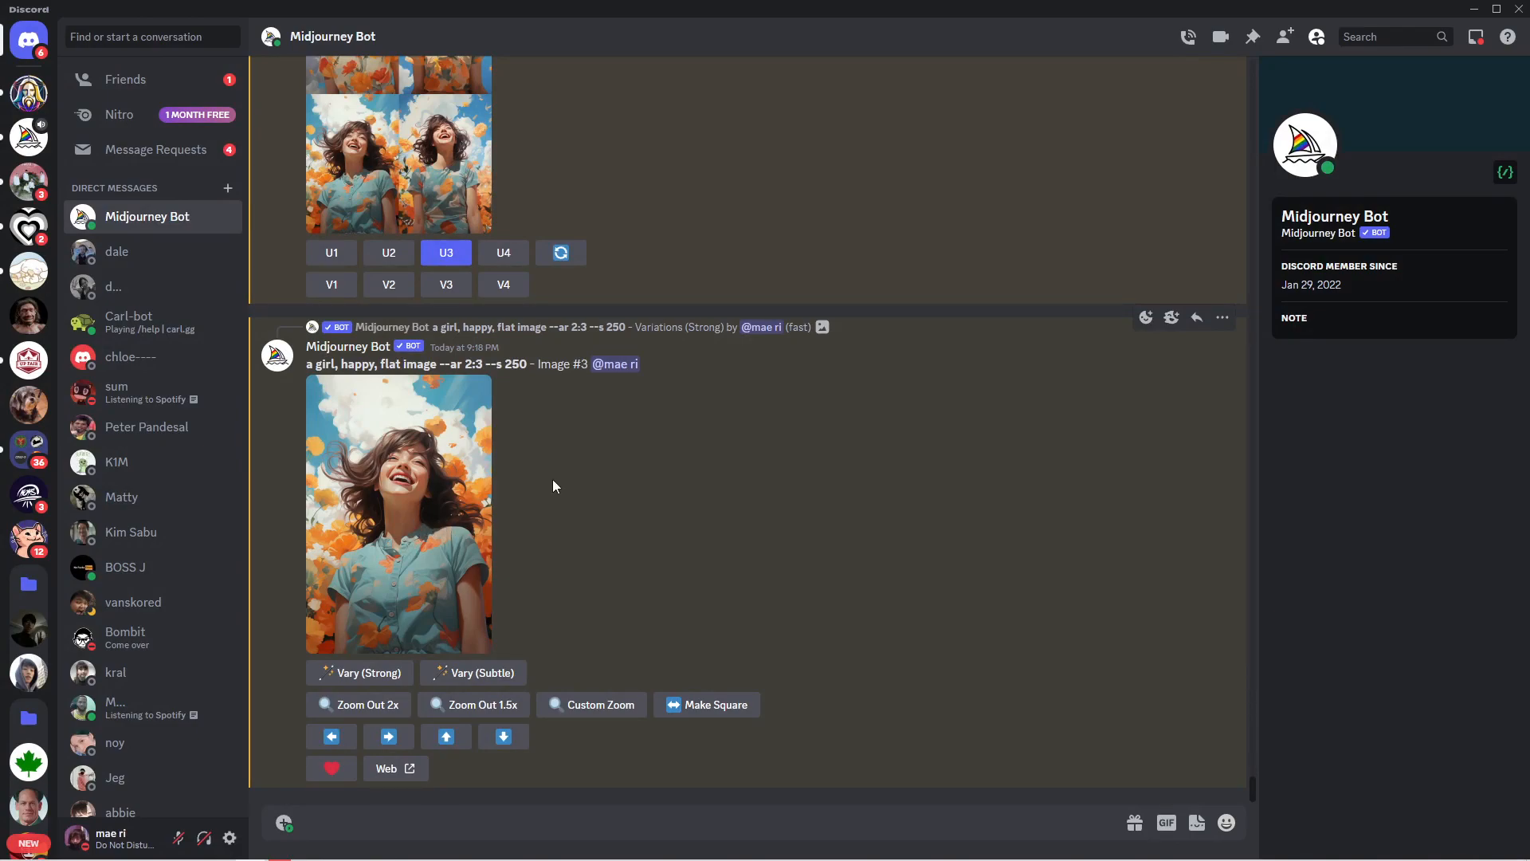
{"action": "left_click", "coordinate": [1145, 318]}
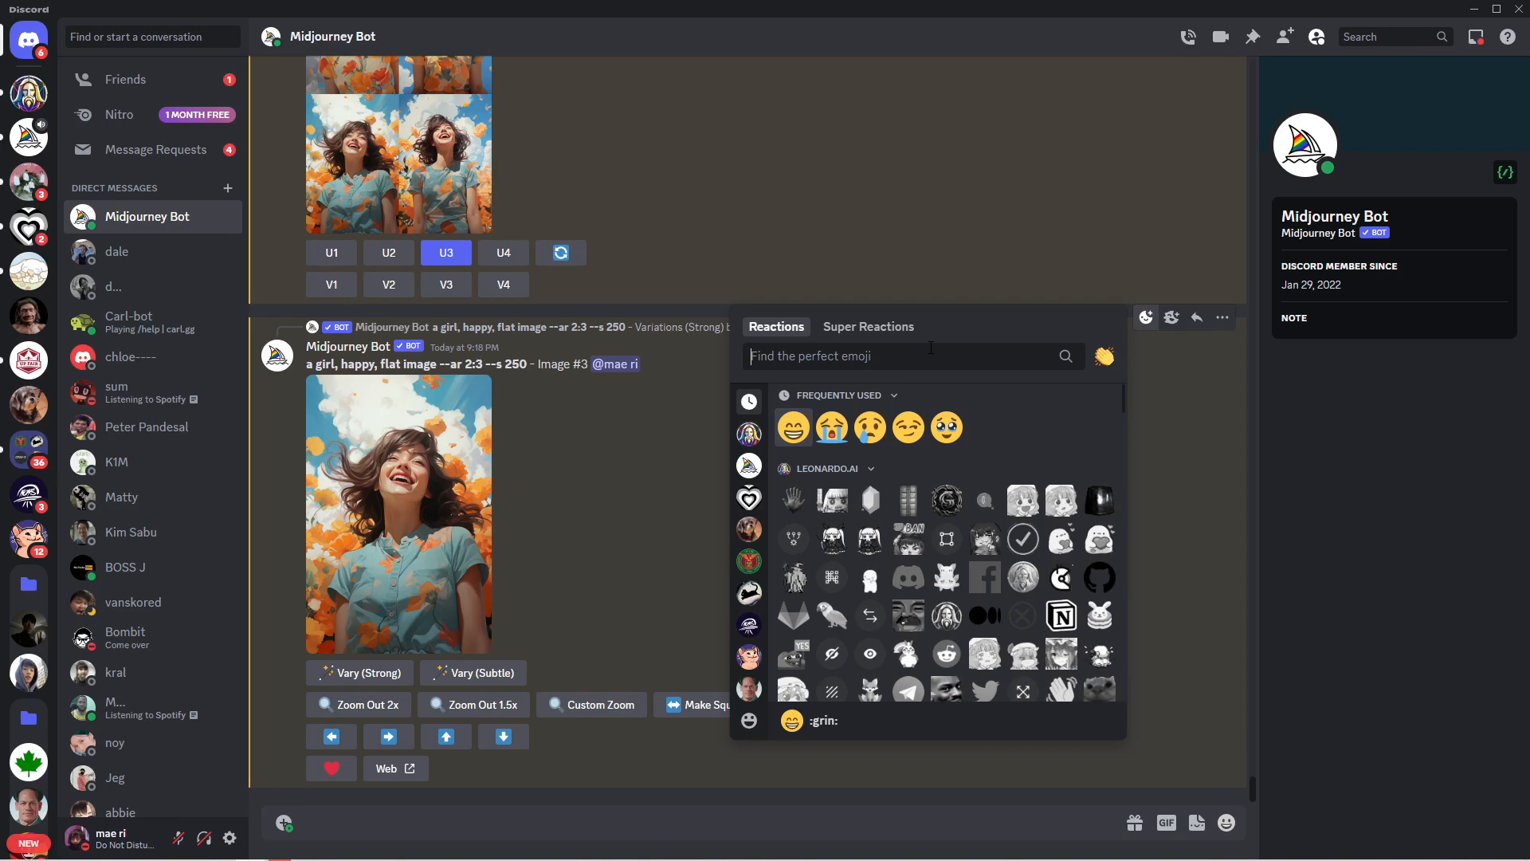
{"action": "type", "text": "enve"}
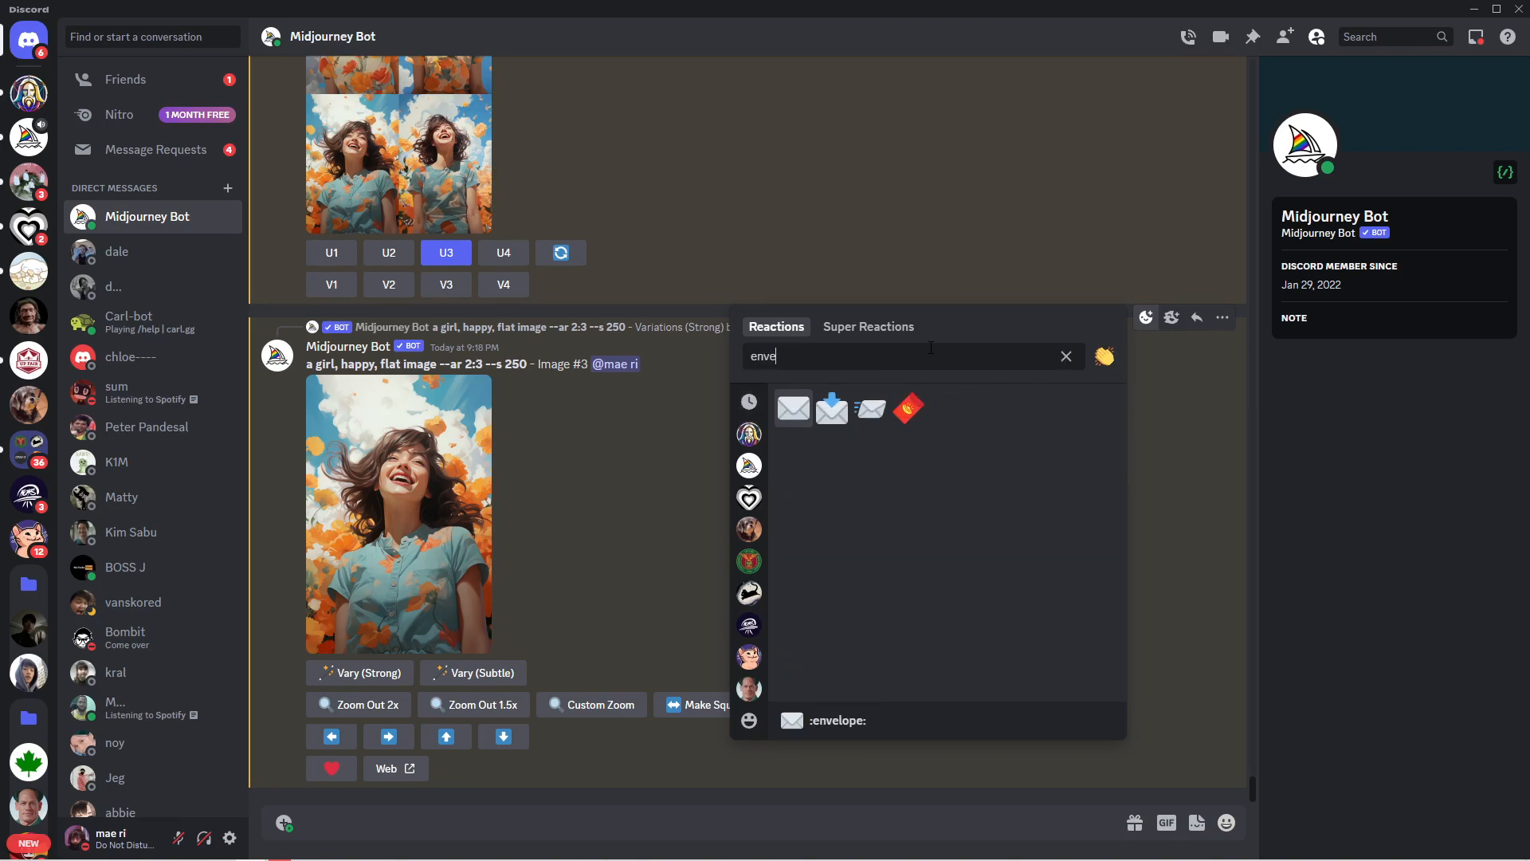
{"action": "left_click", "coordinate": [784, 407]}
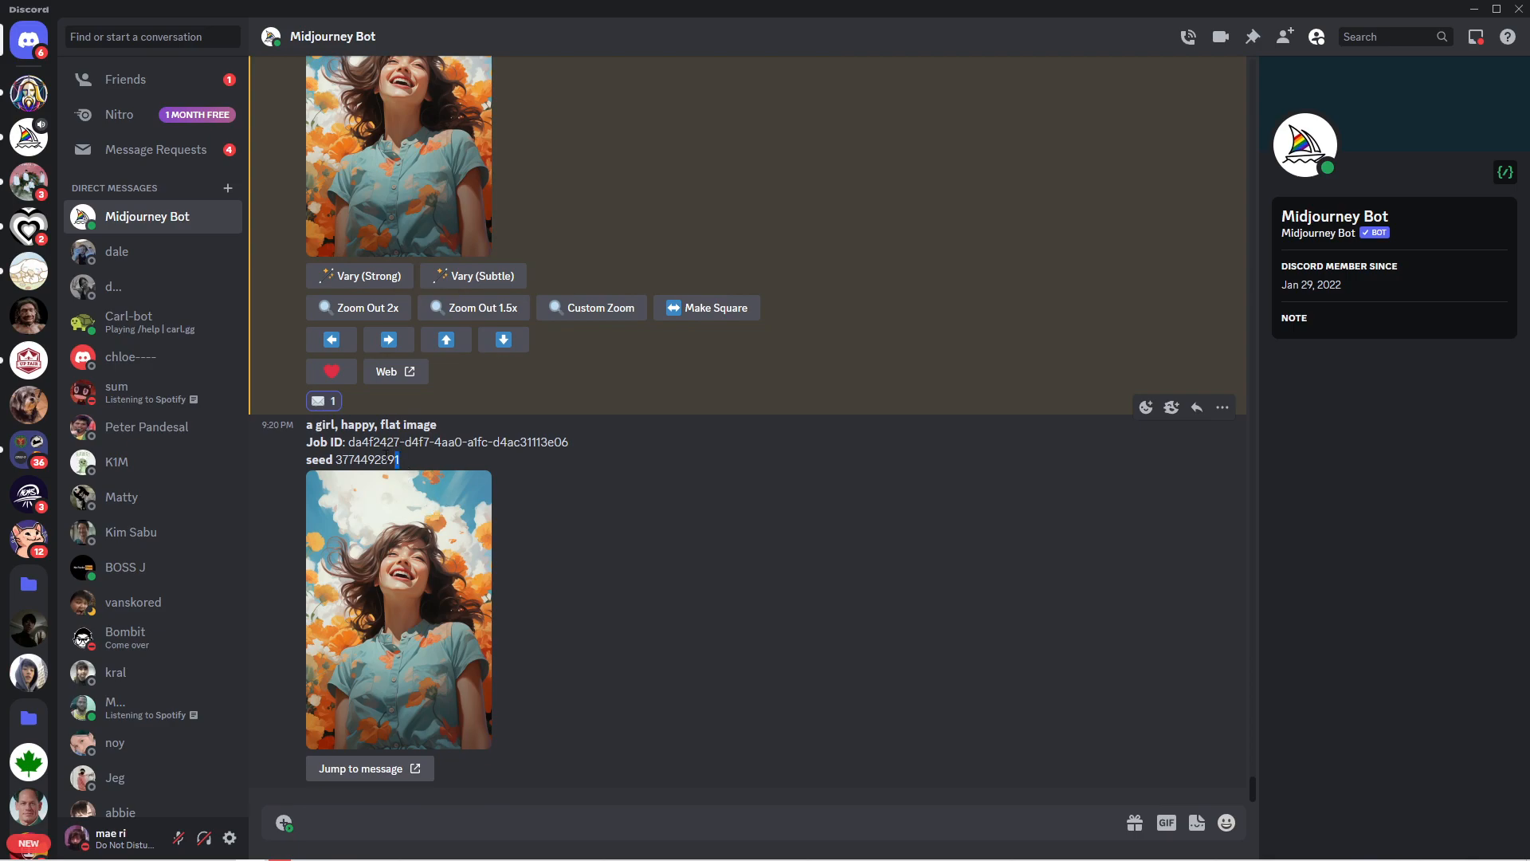
{"action": "triple_click", "coordinate": [396, 459]}
- Start an /imagine prompt to the Midjourney Bot with the copied image address as the reference
{"action": "left_click", "coordinate": [402, 808]}
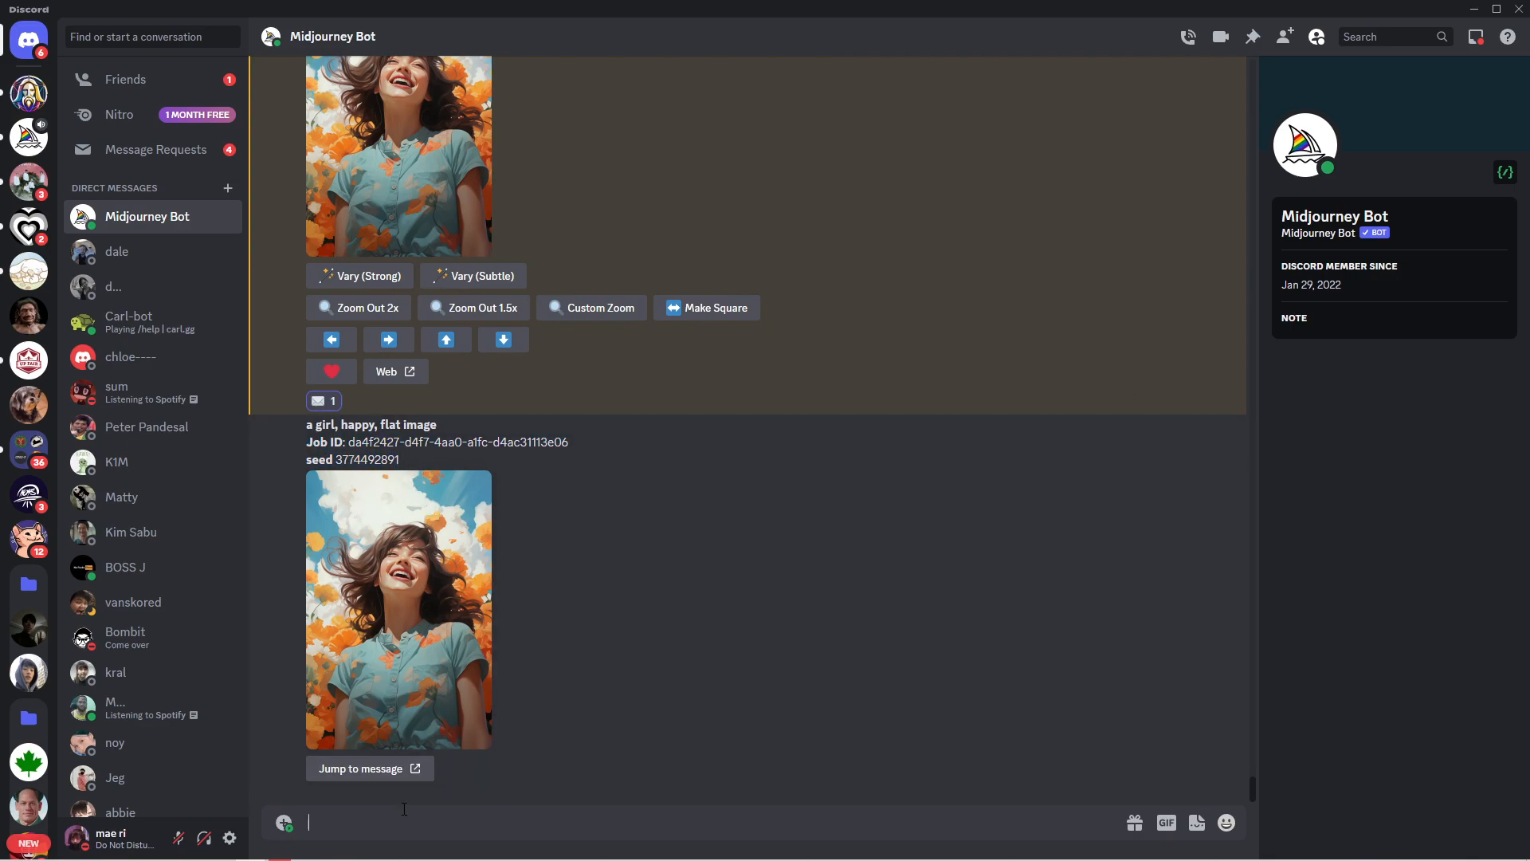
{"action": "type", "text": "/ima"}
{"action": "key", "text": "BackSpace"}
{"action": "key", "text": "BackSpace"}
{"action": "key", "text": "BackSpace"}
{"action": "key", "text": "BackSpace"}
{"action": "type", "text": "/imagin"}
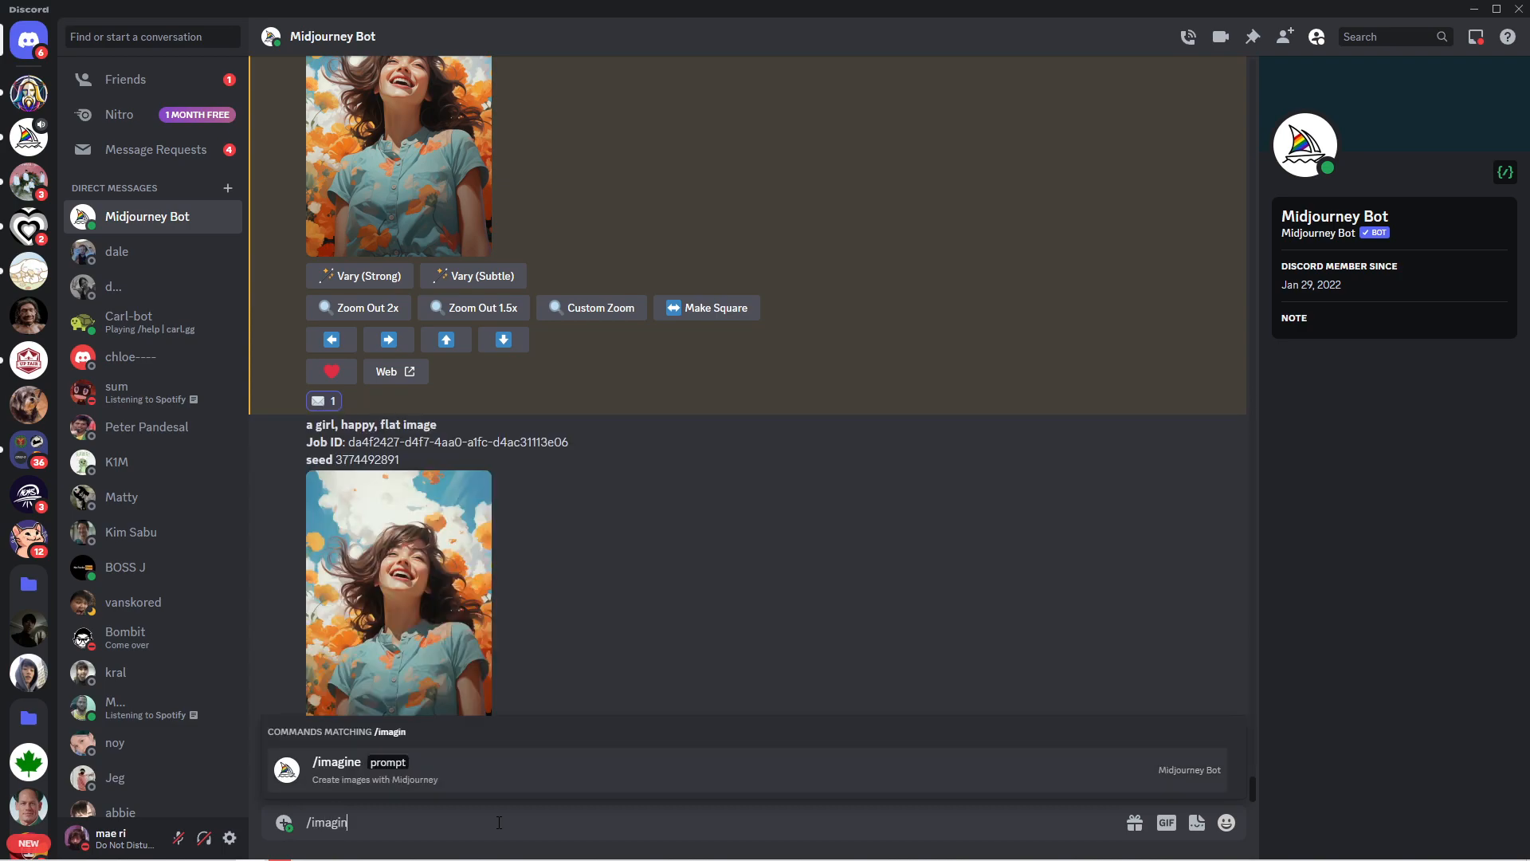
{"action": "left_click", "coordinate": [410, 768]}
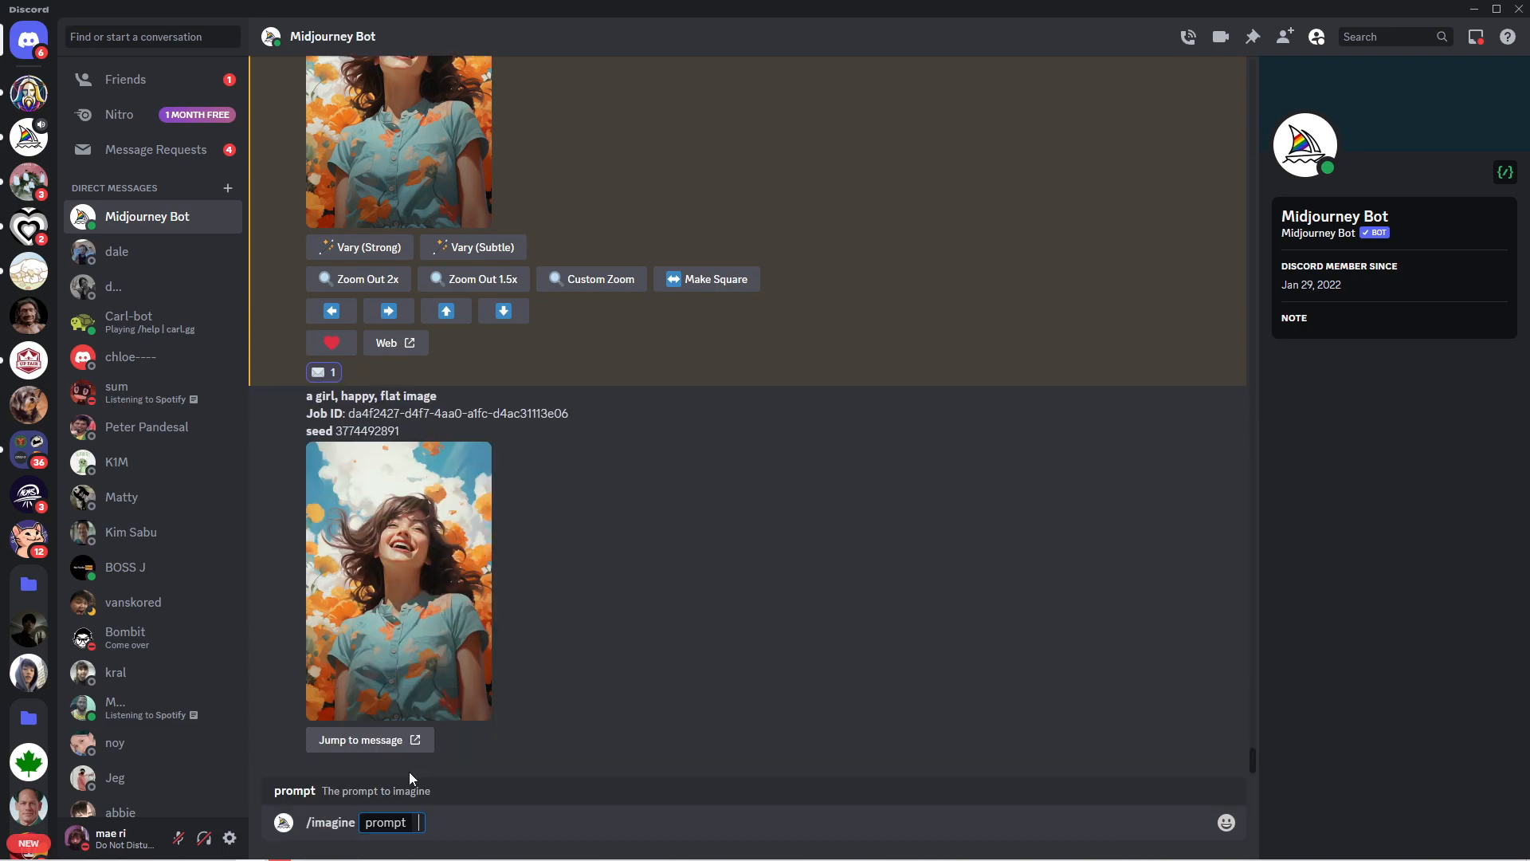
{"action": "right_click", "coordinate": [418, 812]}
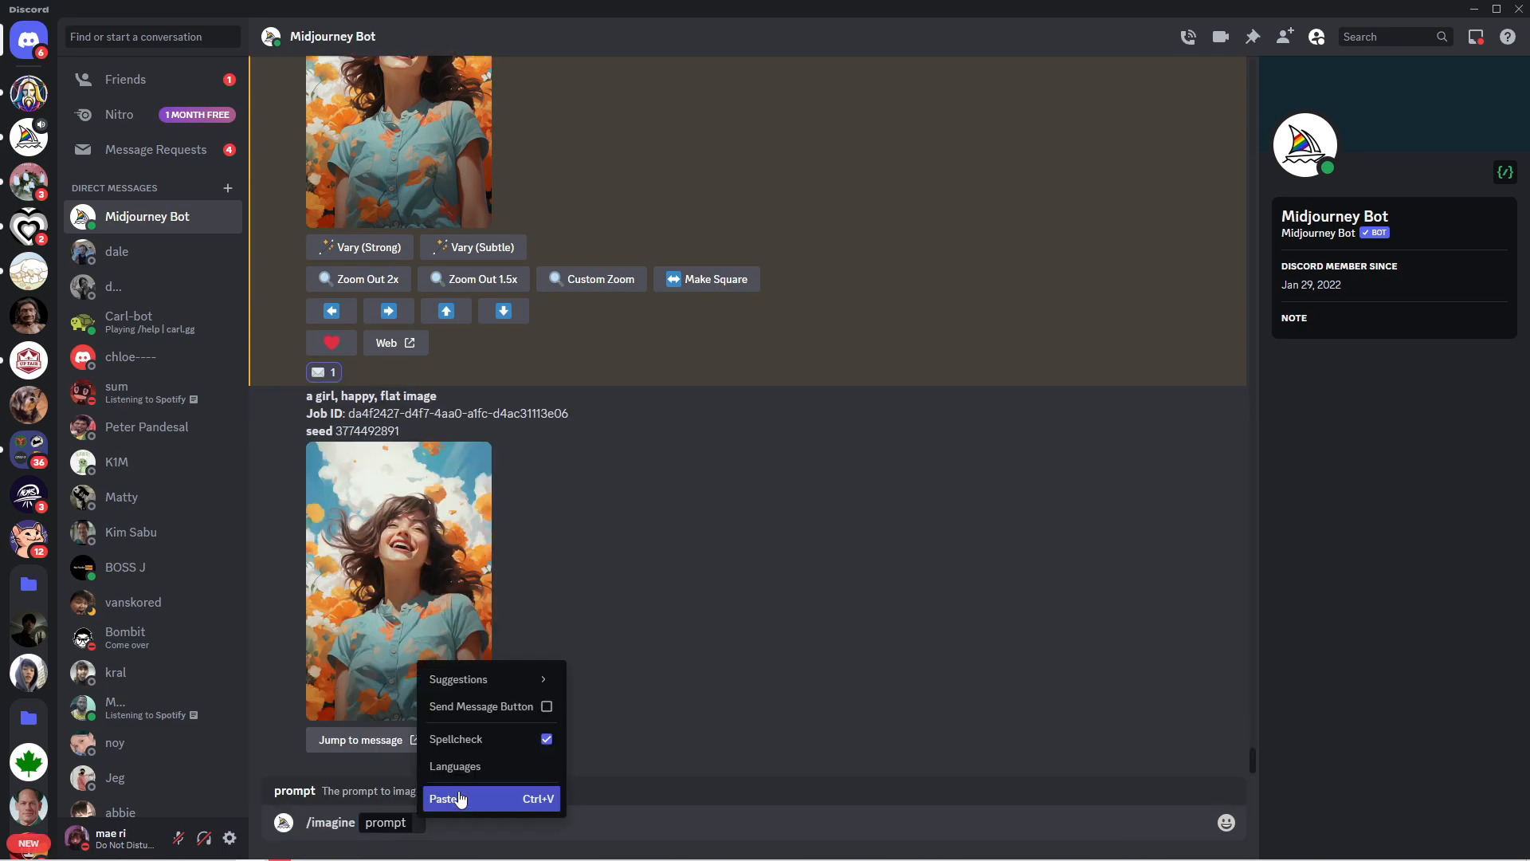
{"action": "left_click", "coordinate": [440, 797]}
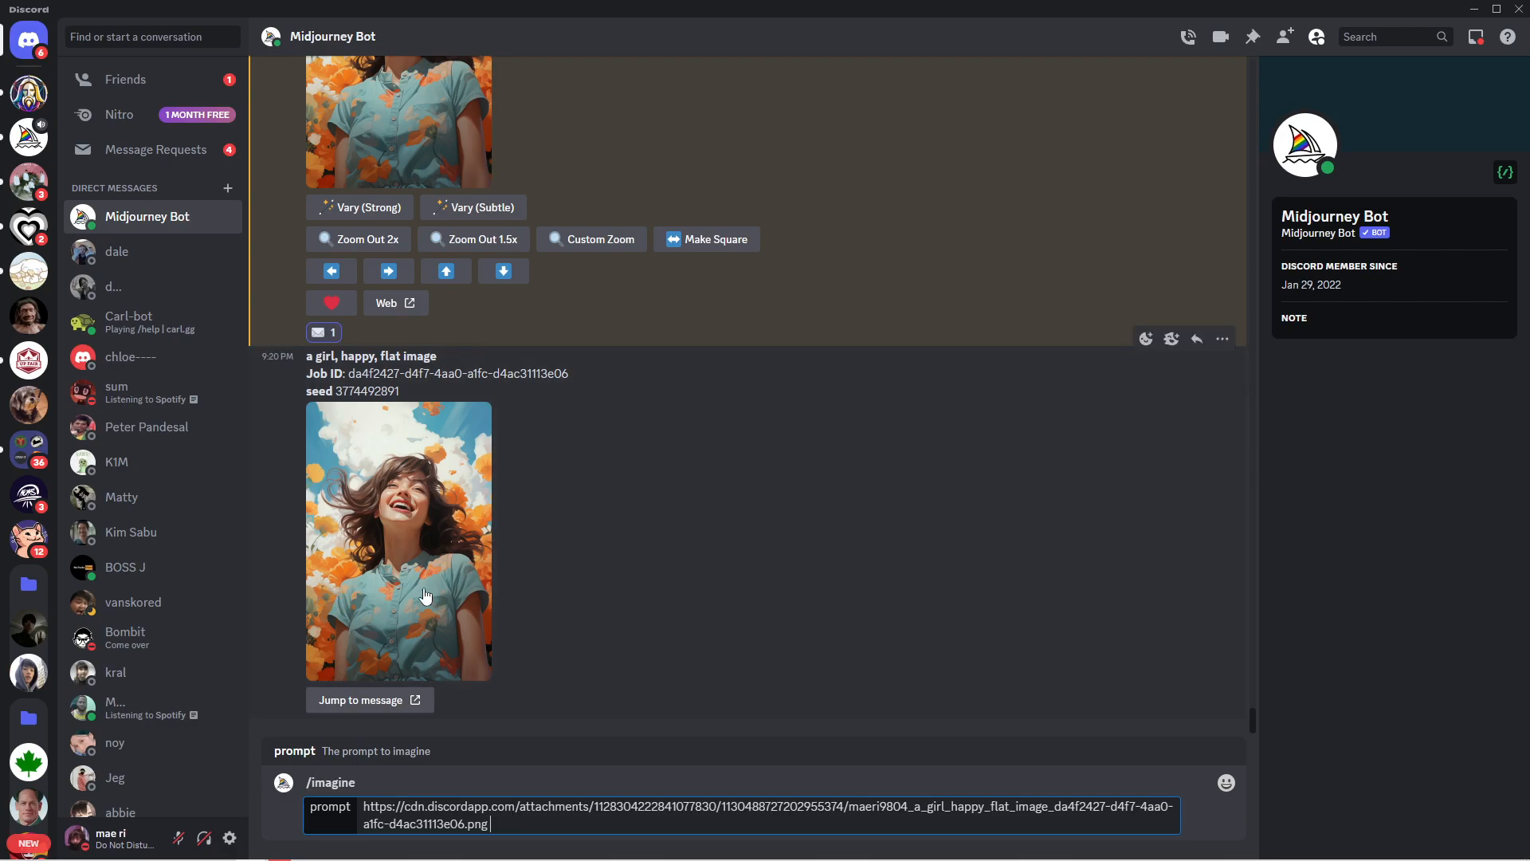
- Copy the original prompt text after the image address and extend it to "a girl, happy, holding a cup of coffee, flat image"
{"action": "left_click_drag", "start_coordinate": [439, 357], "coordinate": [307, 356]}
{"action": "key", "text": "ctrl+c"}
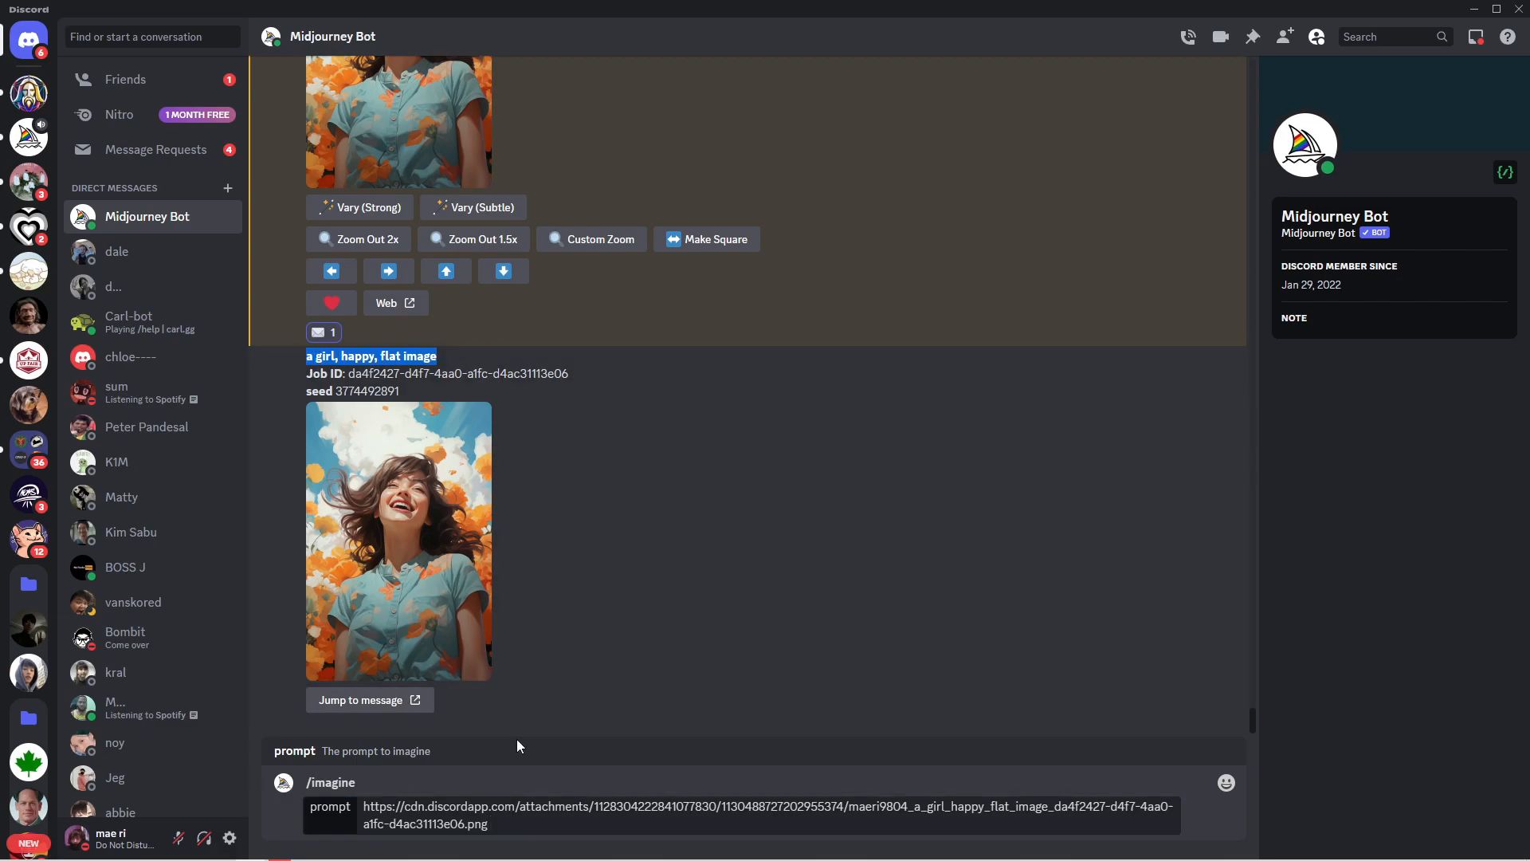
{"action": "left_click", "coordinate": [539, 818]}
{"action": "key", "text": "ctrl+v"}
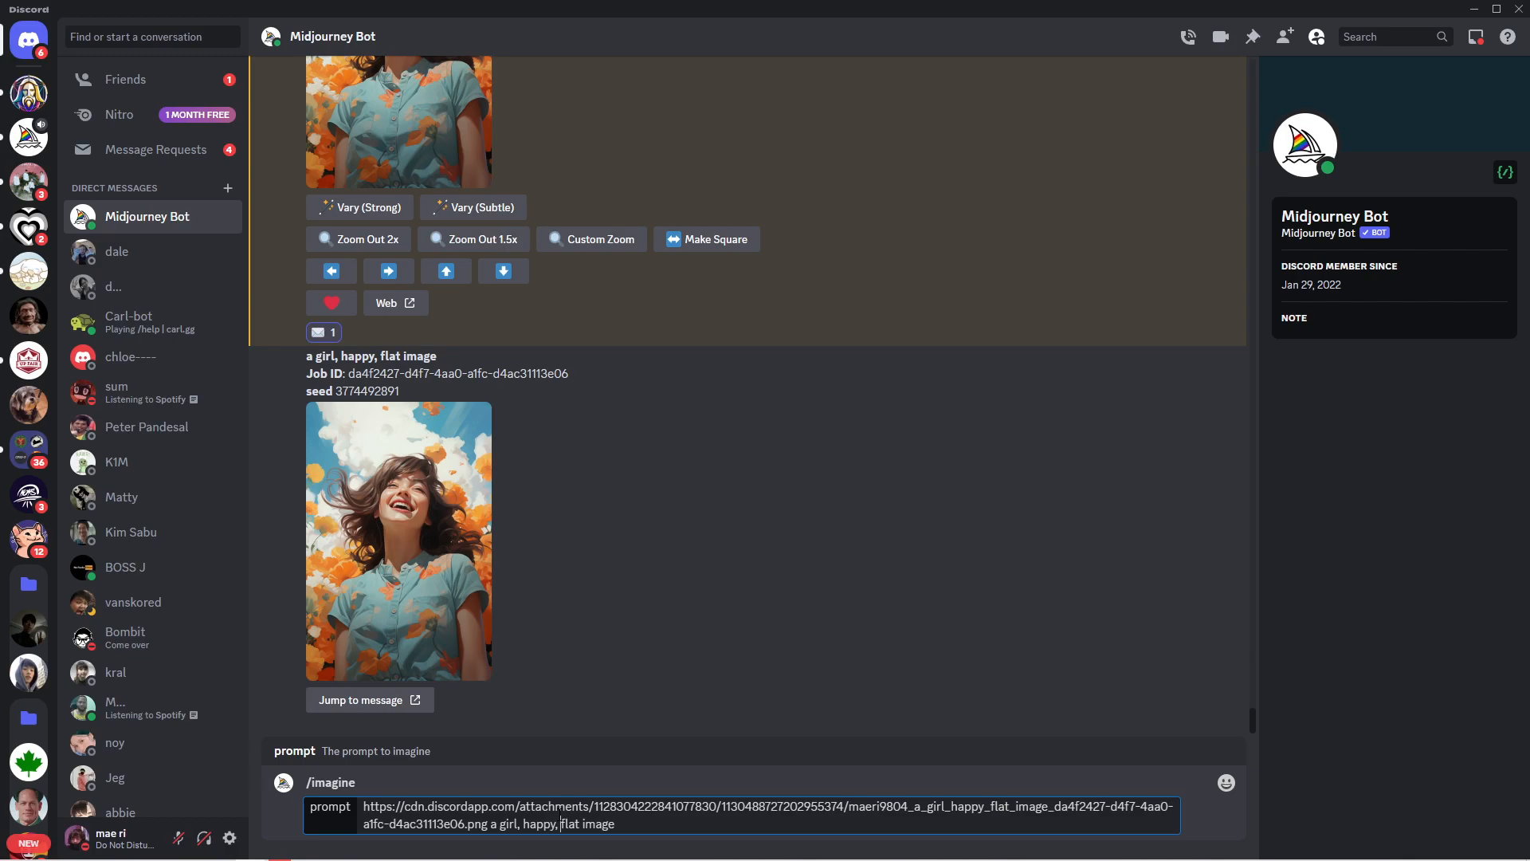
{"action": "left_click", "coordinate": [559, 814]}
{"action": "type", "text": "holdi"}
{"action": "type", "text": "ng a cup of"}
{"action": "type", "text": " coffee"}
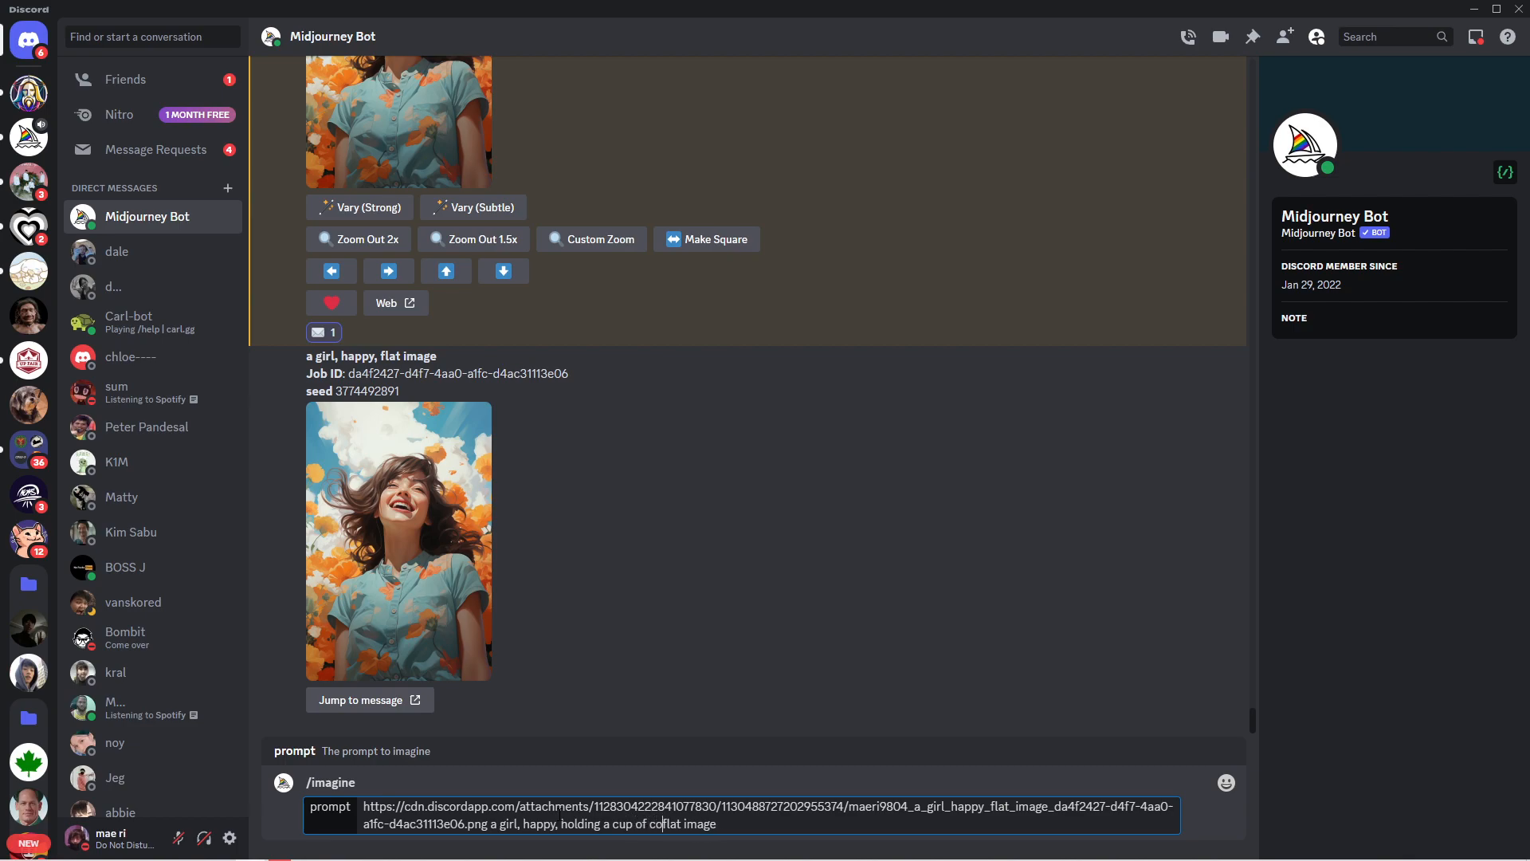
{"action": "type", "text": ","}
{"action": "left_click", "coordinate": [744, 823]}
{"action": "type", "text": "--"}
{"action": "key", "text": "ctrl+v"}
{"action": "left_click", "coordinate": [747, 823]}
{"action": "type", "text": "--ar 2"}
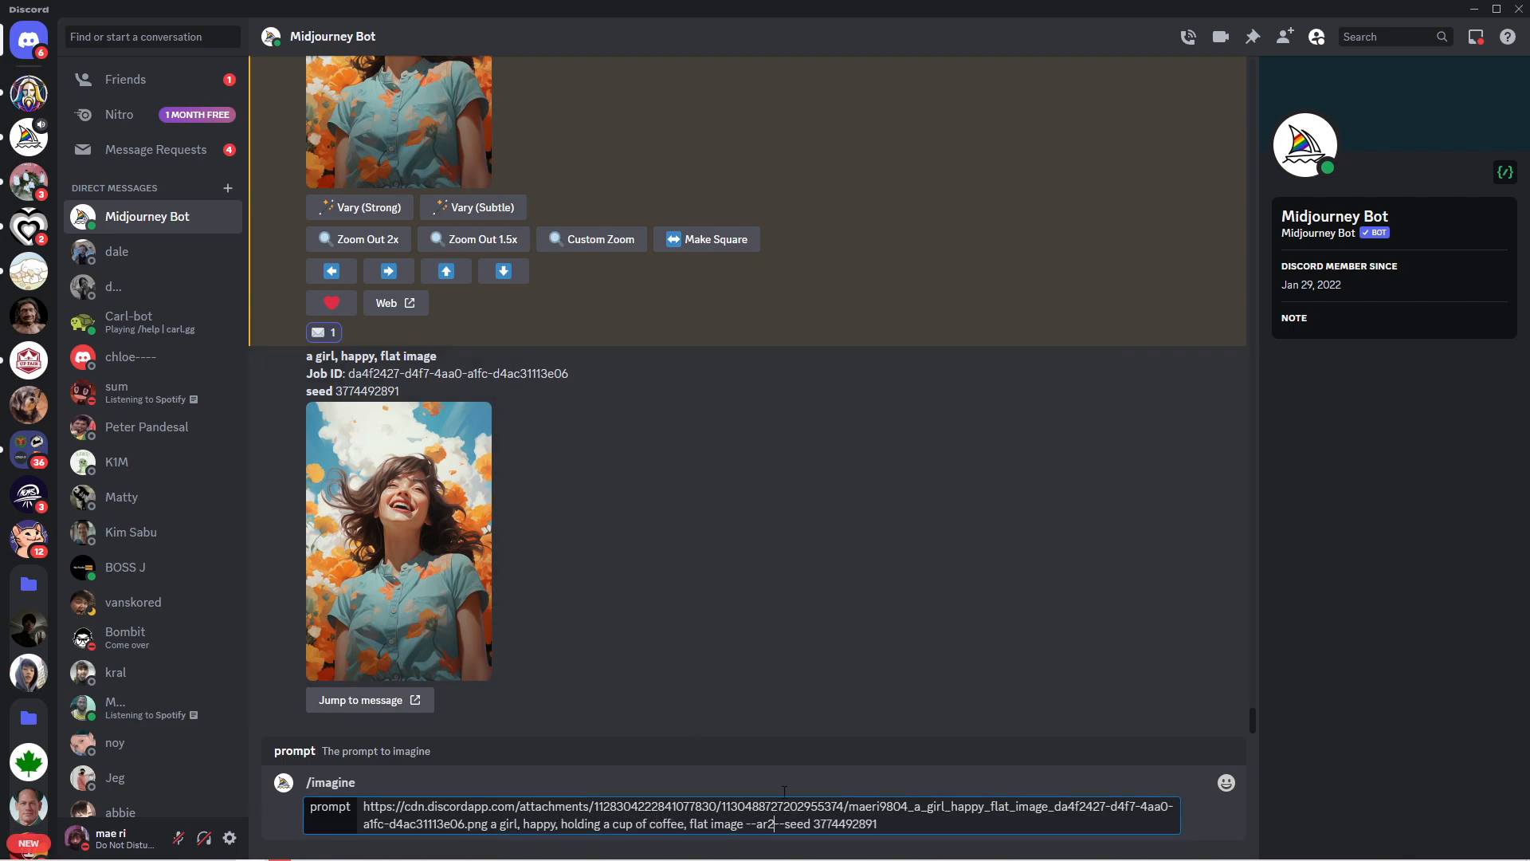
{"action": "type", "text": ":3"}
{"action": "key", "text": "Return"}
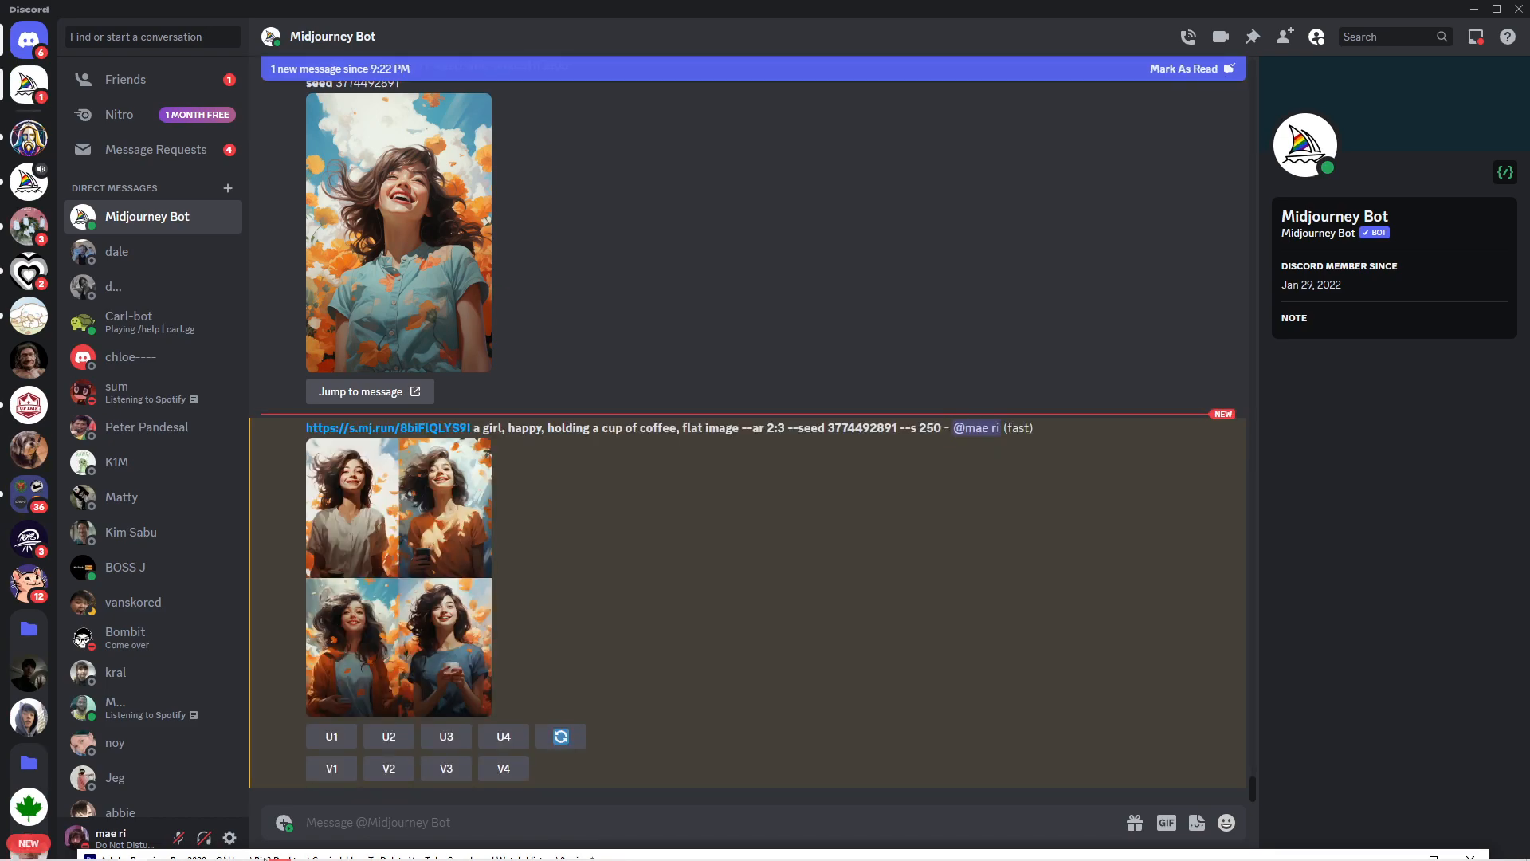
{"action": "left_click", "coordinate": [420, 619]}
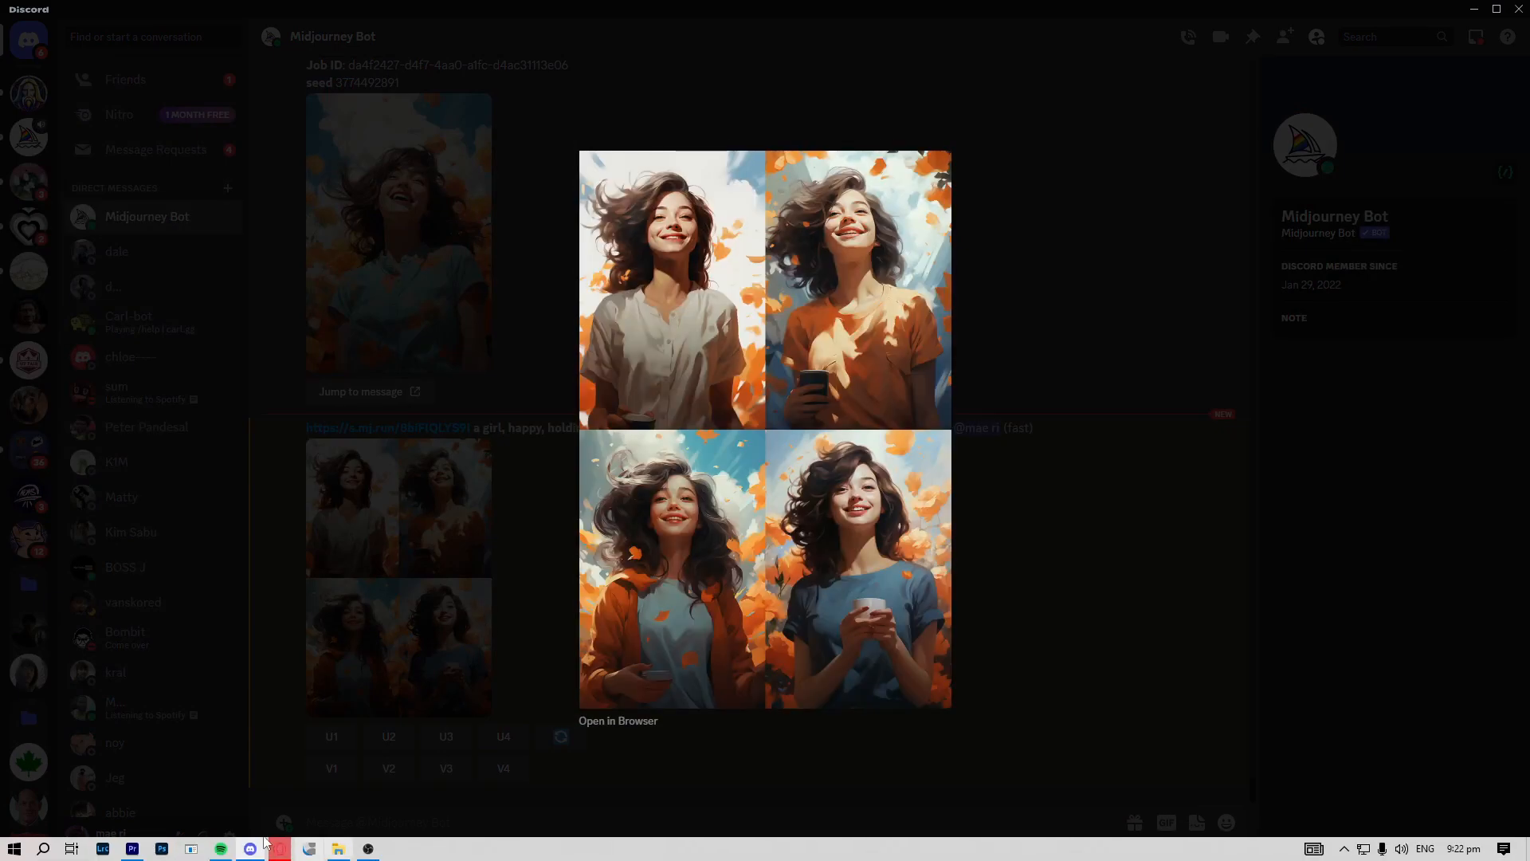
{"action": "left_click", "coordinate": [686, 763]}
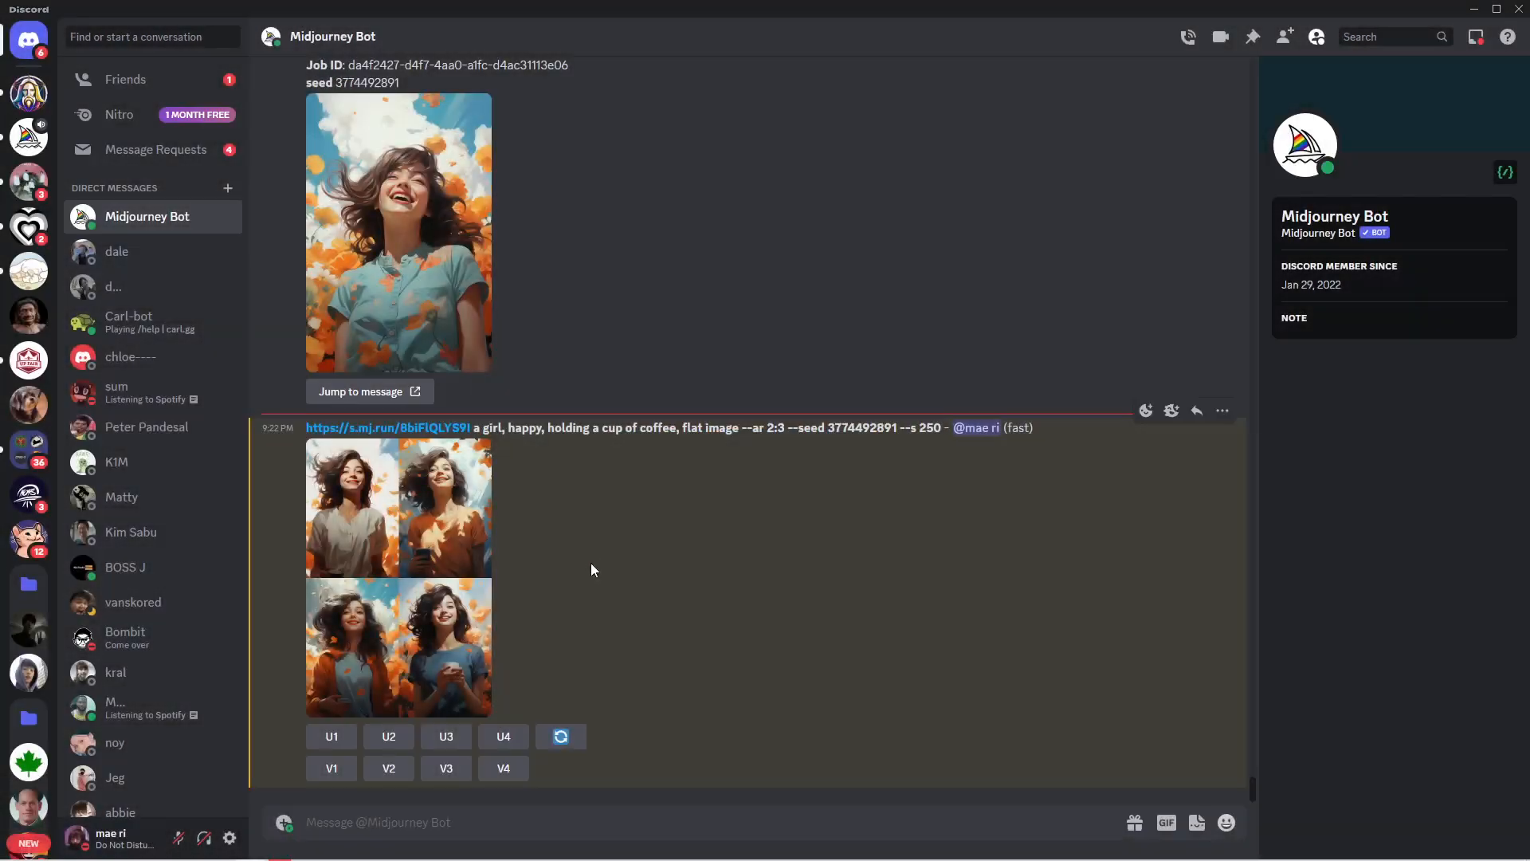
- Compare the reference image with the coffee grid at enlarged size and upscale the grid's fourth image
{"action": "left_click", "coordinate": [435, 312]}
{"action": "left_click", "coordinate": [763, 777]}
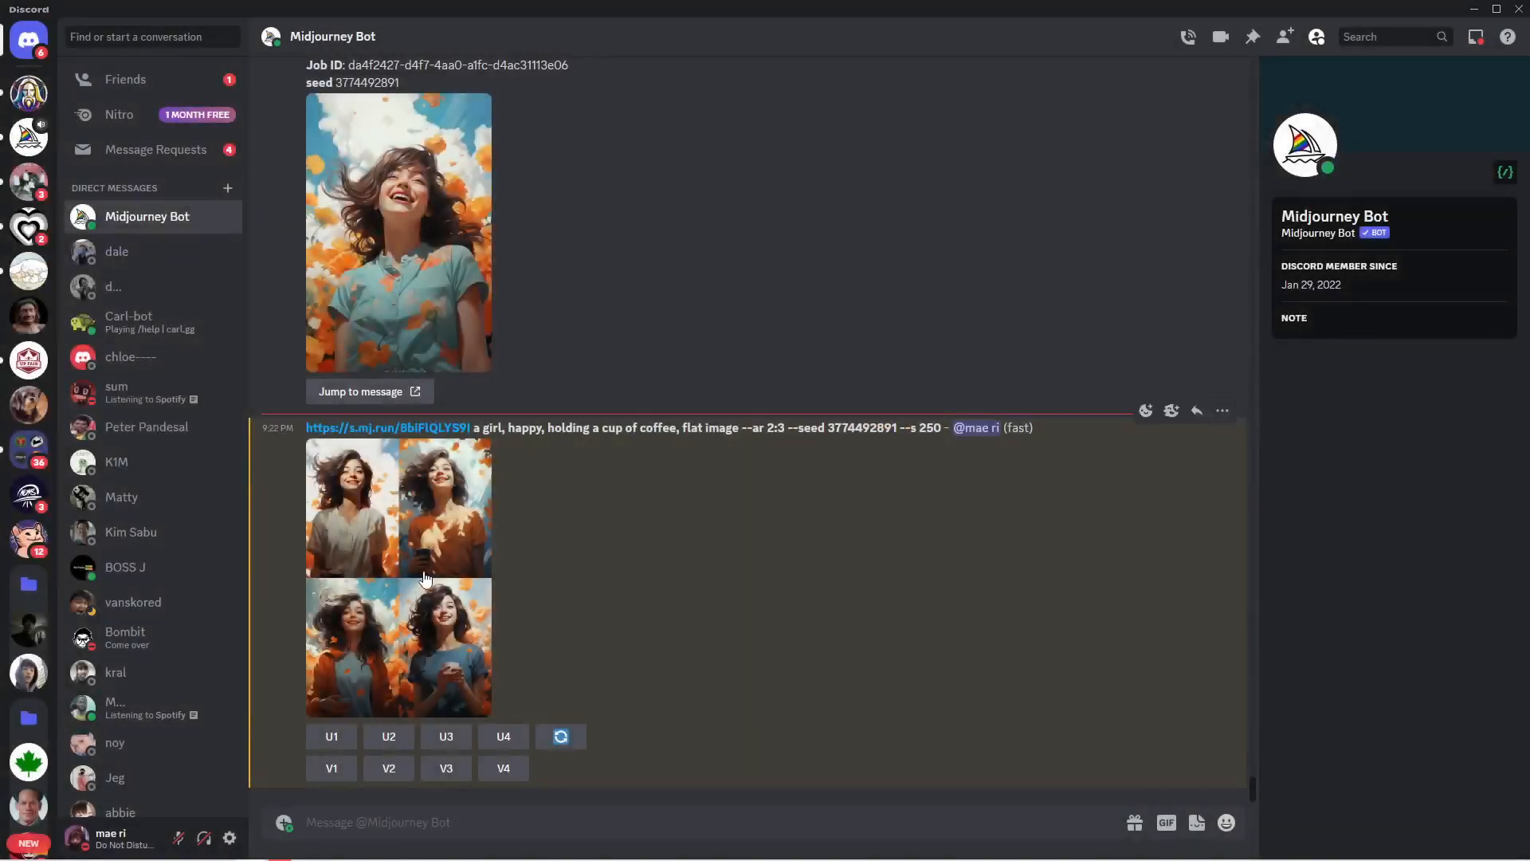
{"action": "left_click", "coordinate": [423, 571]}
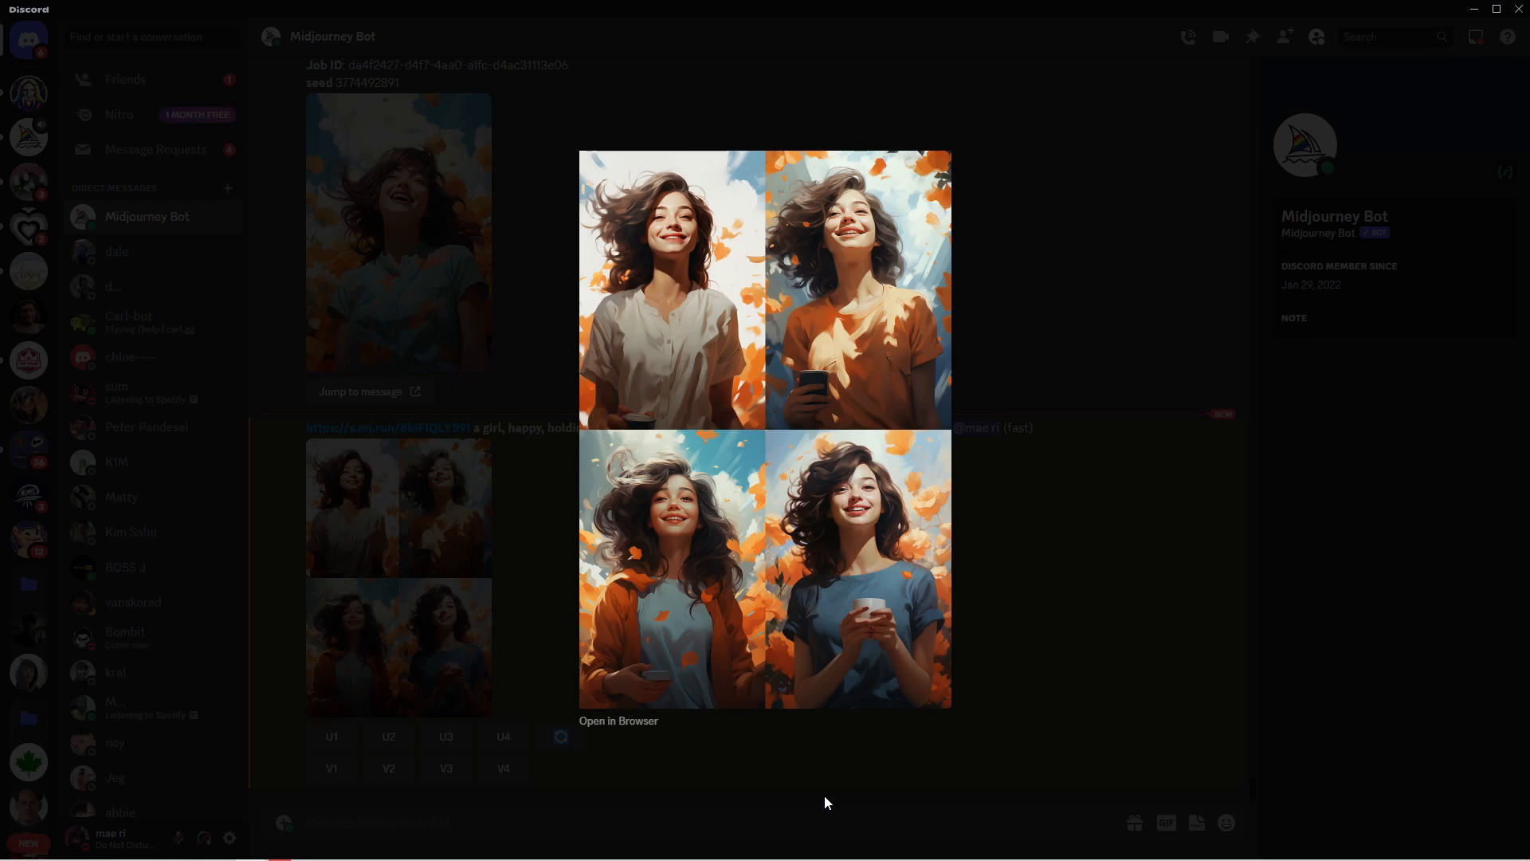
{"action": "left_click", "coordinate": [1021, 503]}
{"action": "left_click", "coordinate": [504, 736]}
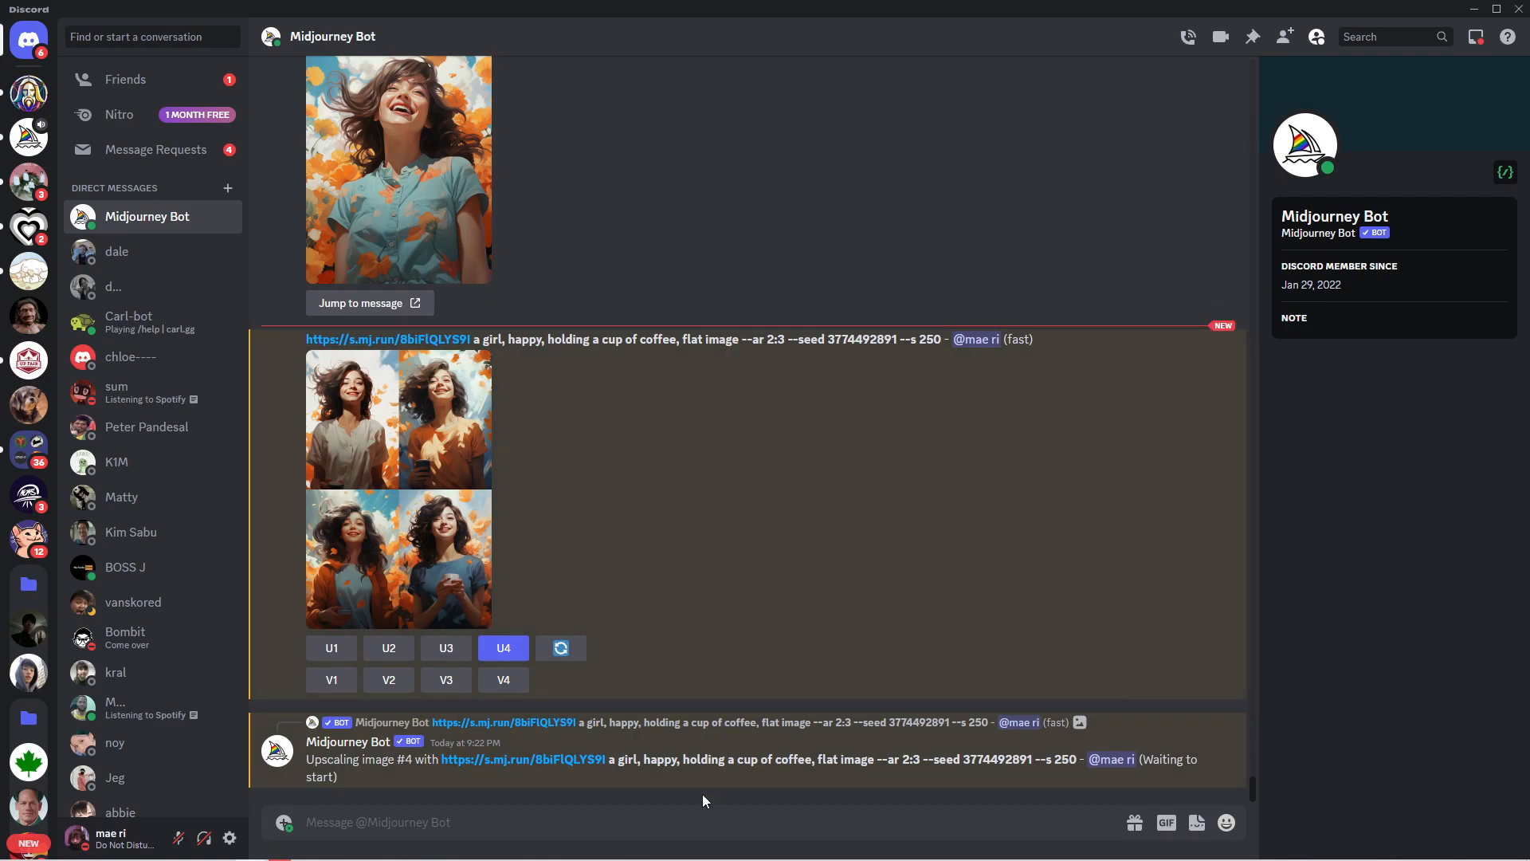
- Switch to the browser, copy the address of the original happy girl image again, and return to Discord
{"action": "mouse_move", "coordinate": [278, 857]}
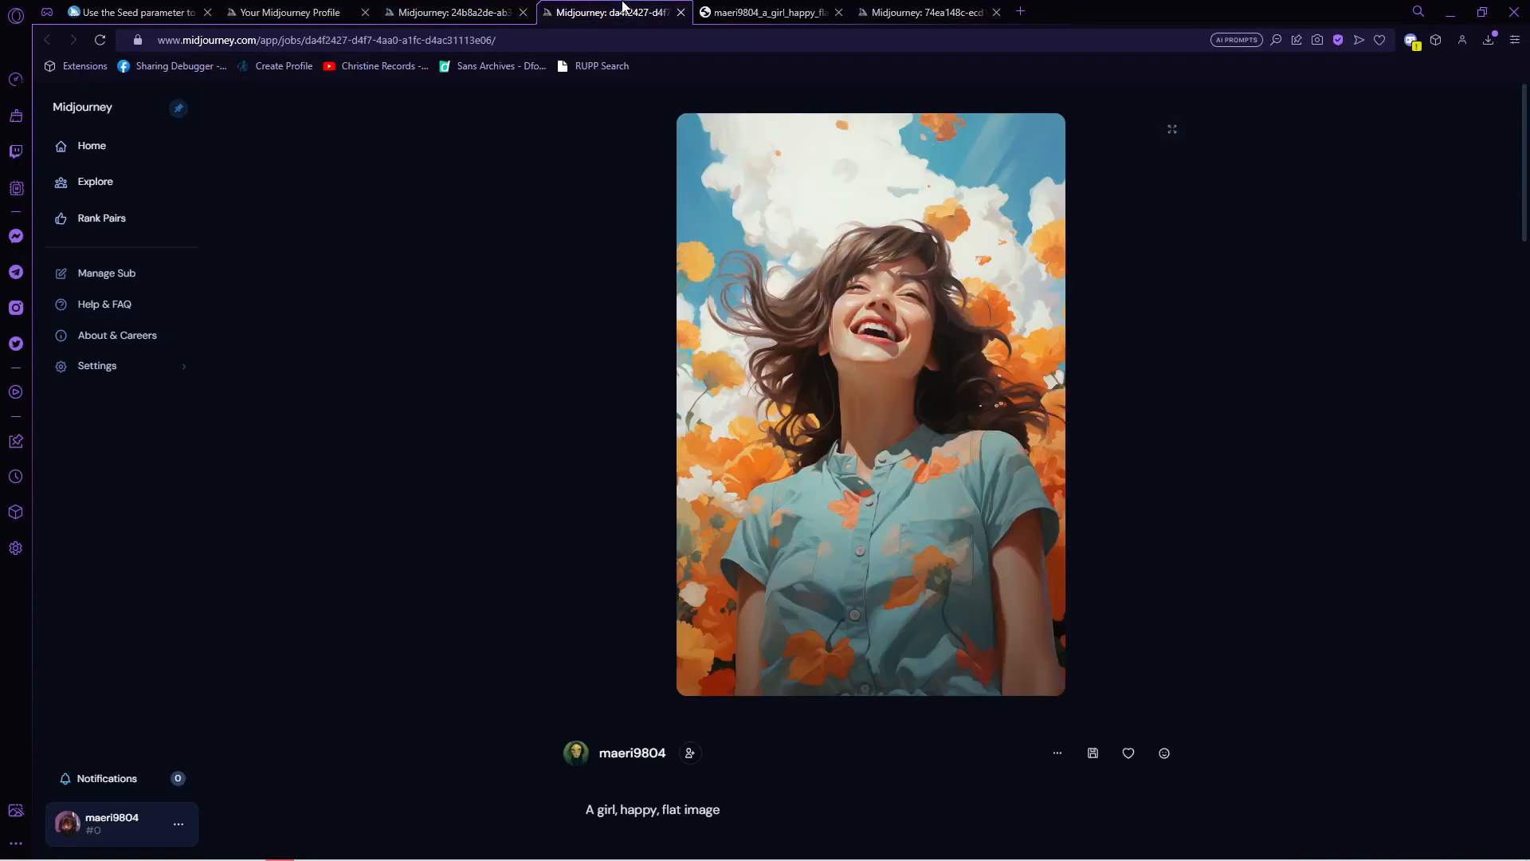
{"action": "left_click", "coordinate": [765, 11]}
{"action": "right_click", "coordinate": [776, 314]}
{"action": "left_click", "coordinate": [862, 363]}
{"action": "key", "text": "alt+Tab"}
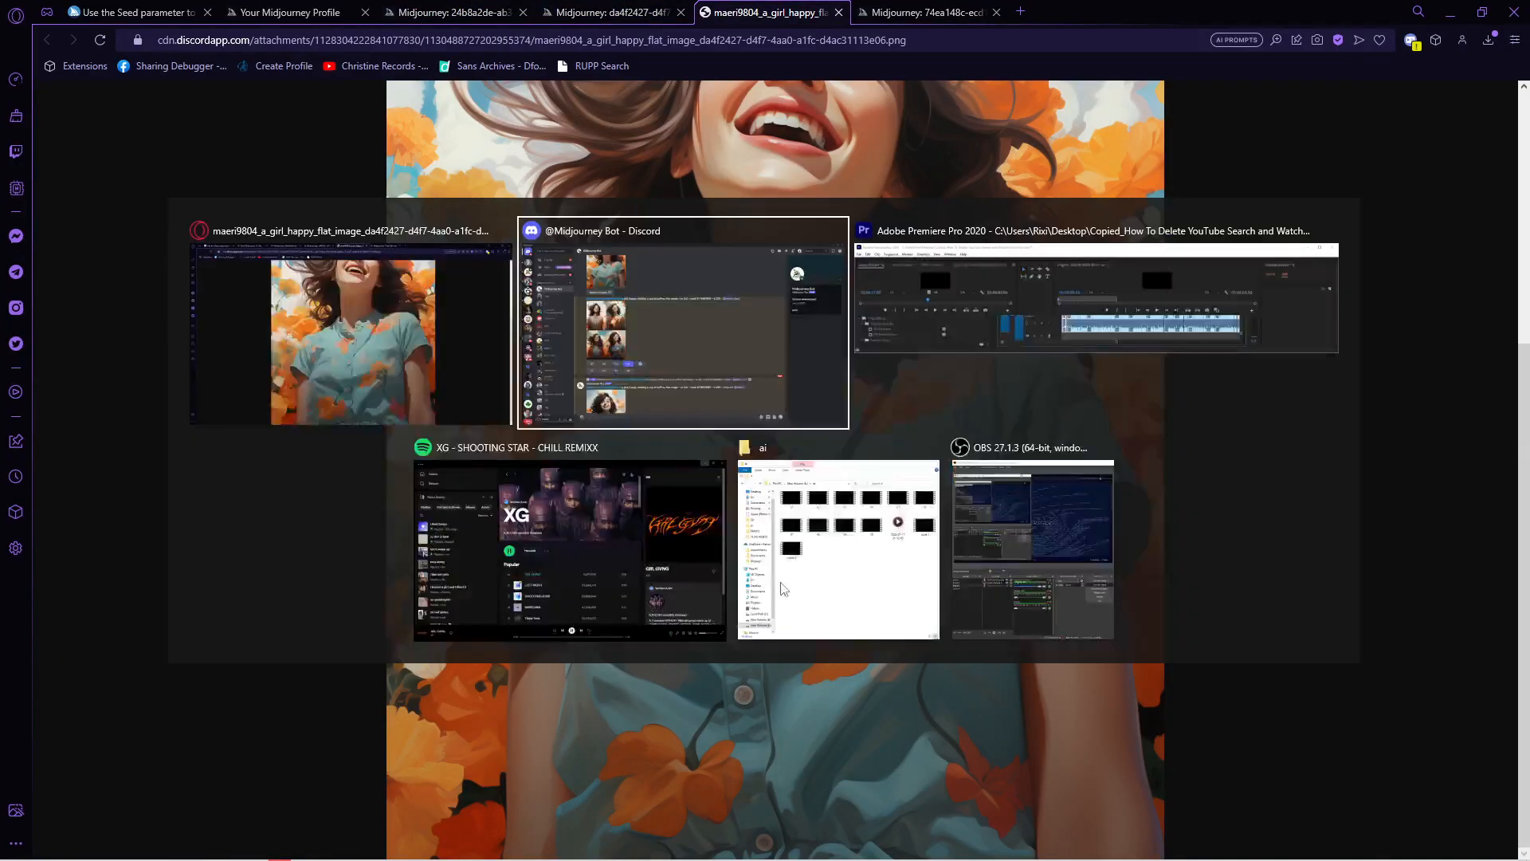
{"action": "left_click", "coordinate": [743, 390]}
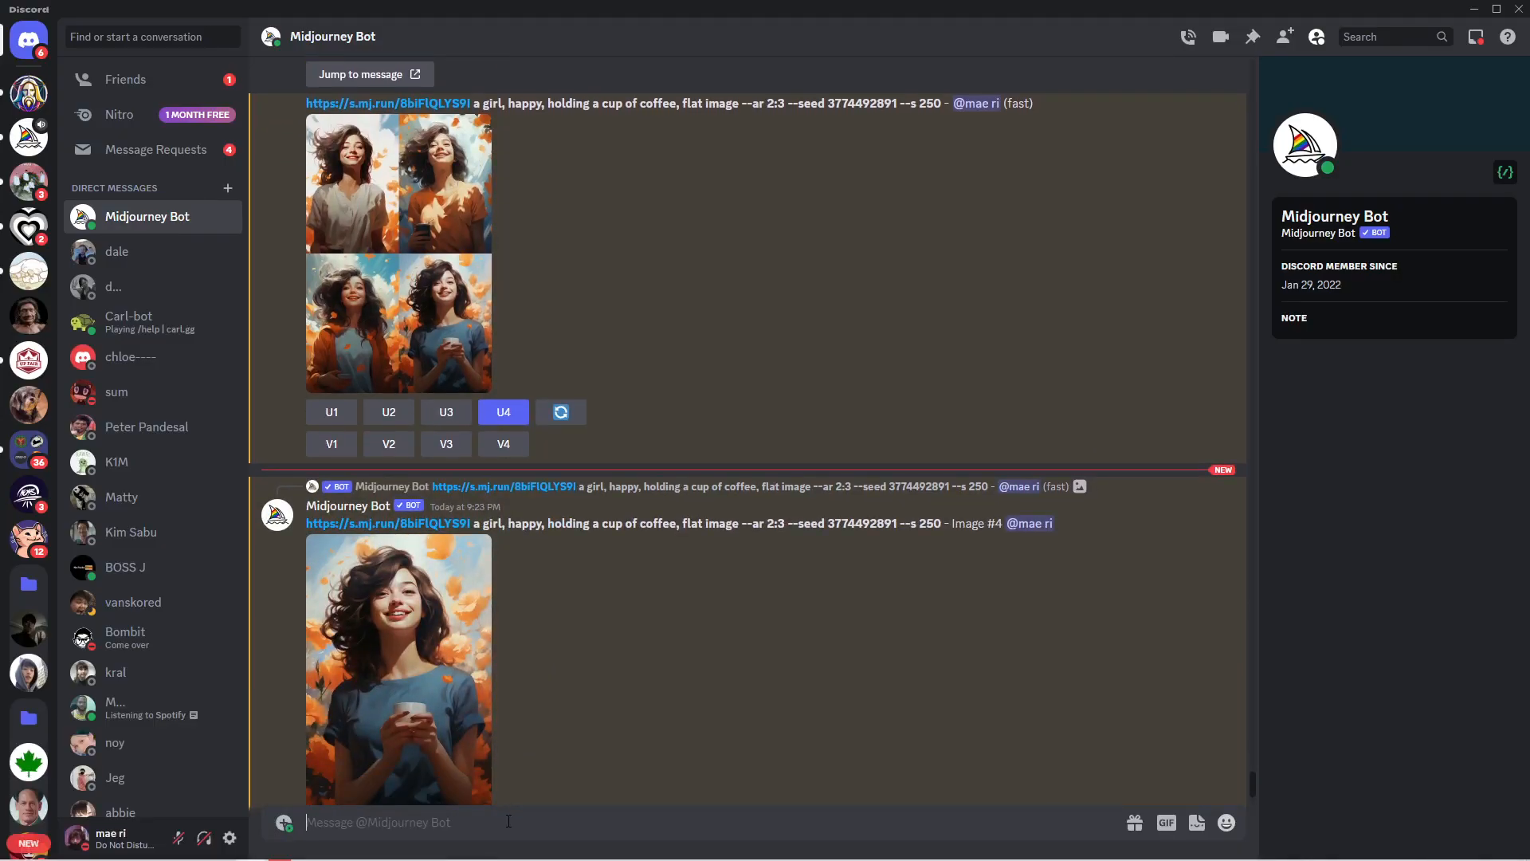
- Start an /imagine prompt with the copied address of the original girl image as the reference
{"action": "type", "text": "/imag"}
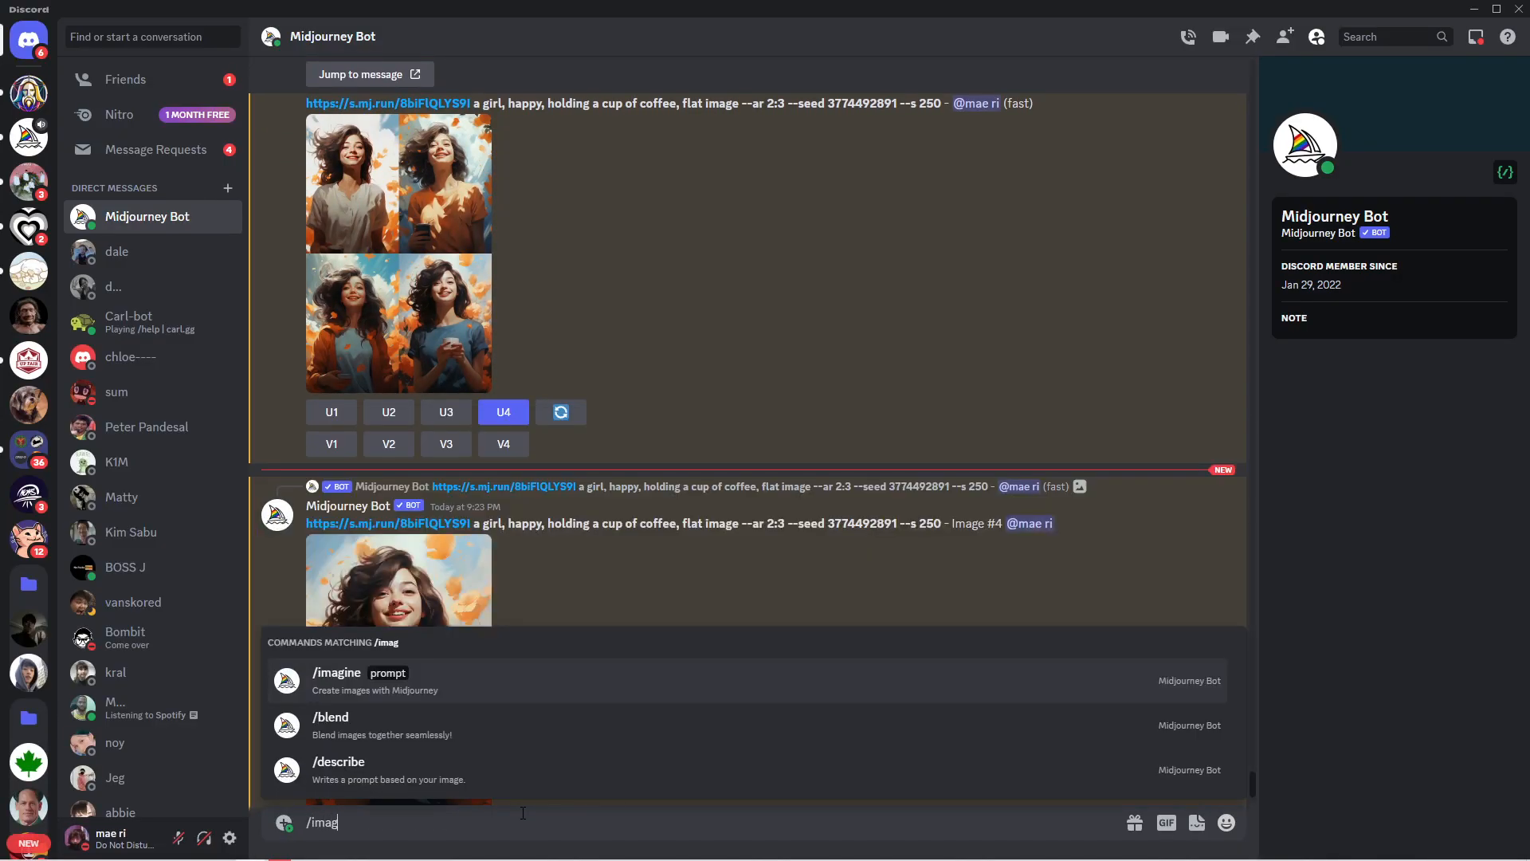
{"action": "left_click", "coordinate": [487, 690]}
{"action": "key", "text": "ctrl+v"}
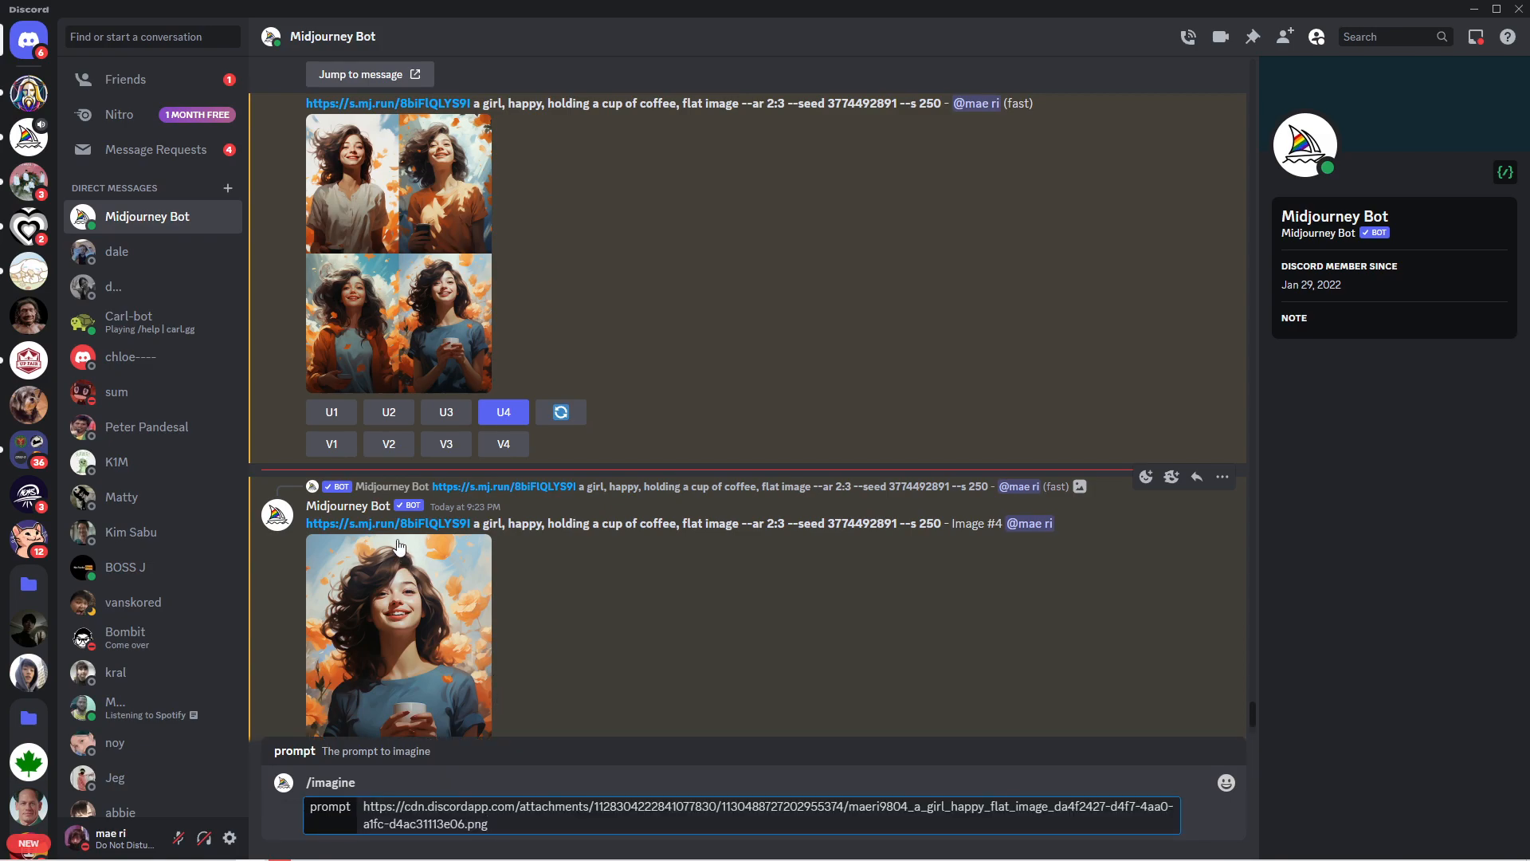
- Copy "a girl, happy, holding a cup of coffee, flat image --ar 2:3" from the upscaled image's prompt and append it after the address with a space
{"action": "left_click_drag", "start_coordinate": [476, 528], "coordinate": [788, 525]}
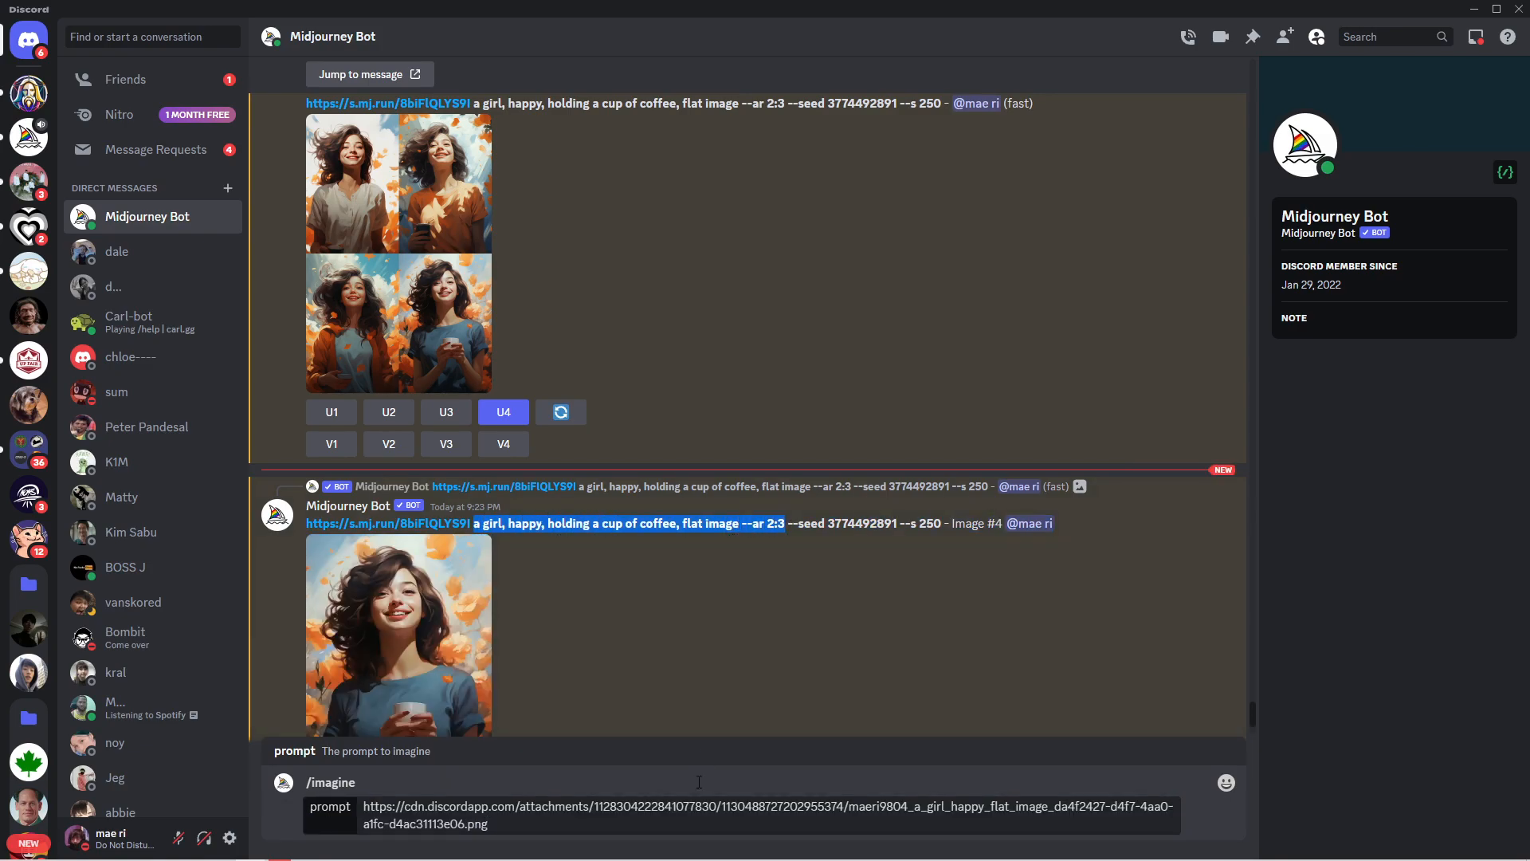
{"action": "left_click", "coordinate": [571, 823]}
{"action": "key", "text": "ctrl+v"}
{"action": "left_click", "coordinate": [489, 823]}
- Replace "holding a cup of coffee" in the prompt with "black pants, on a rubber shoes, with bag on her shoulders"
{"action": "left_click_drag", "start_coordinate": [684, 823], "coordinate": [558, 822]}
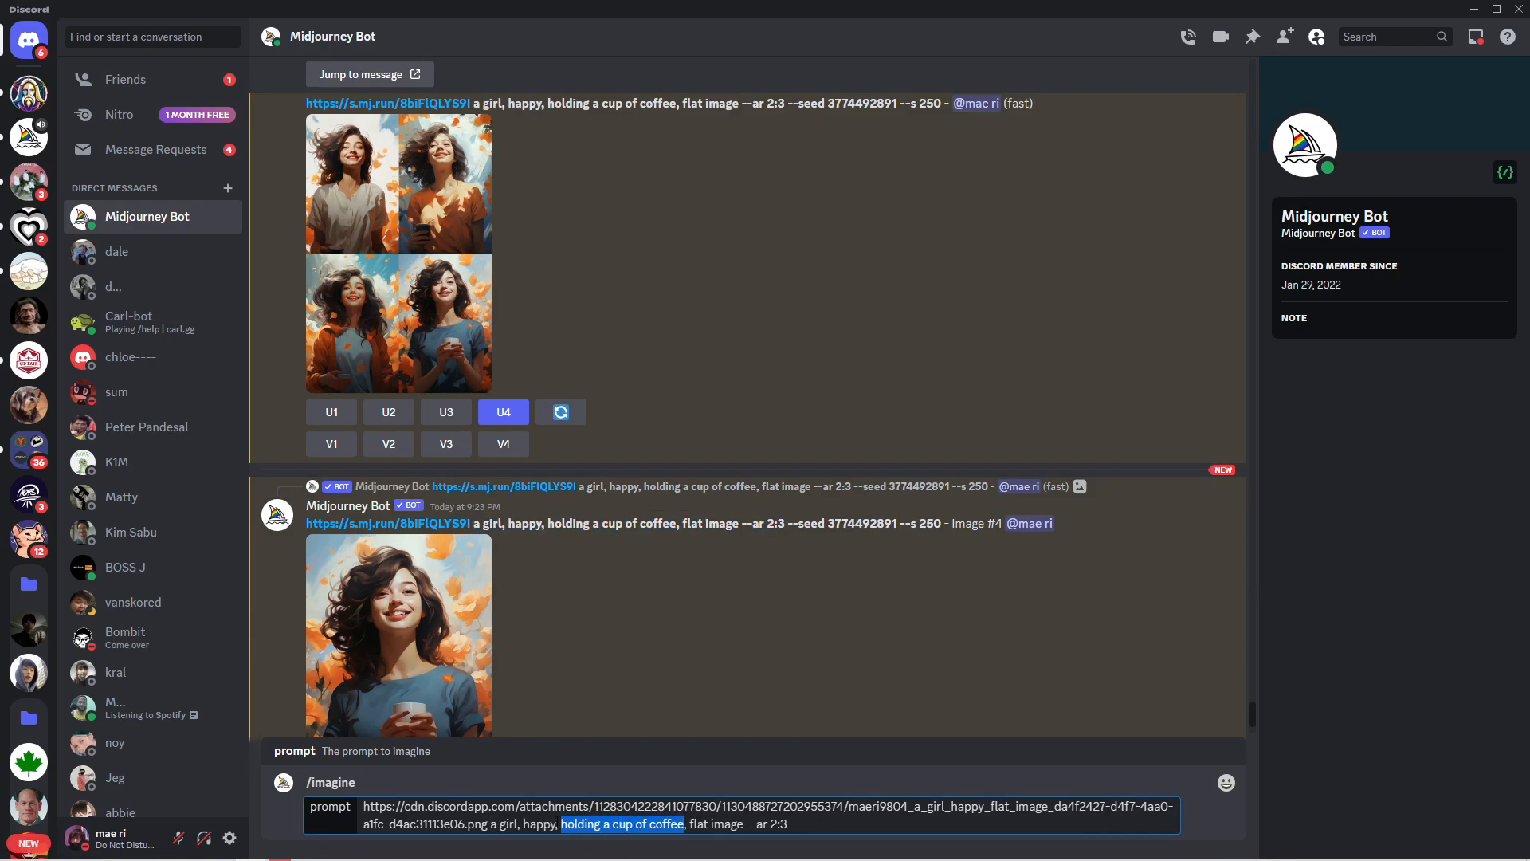
{"action": "type", "text": "black pa"}
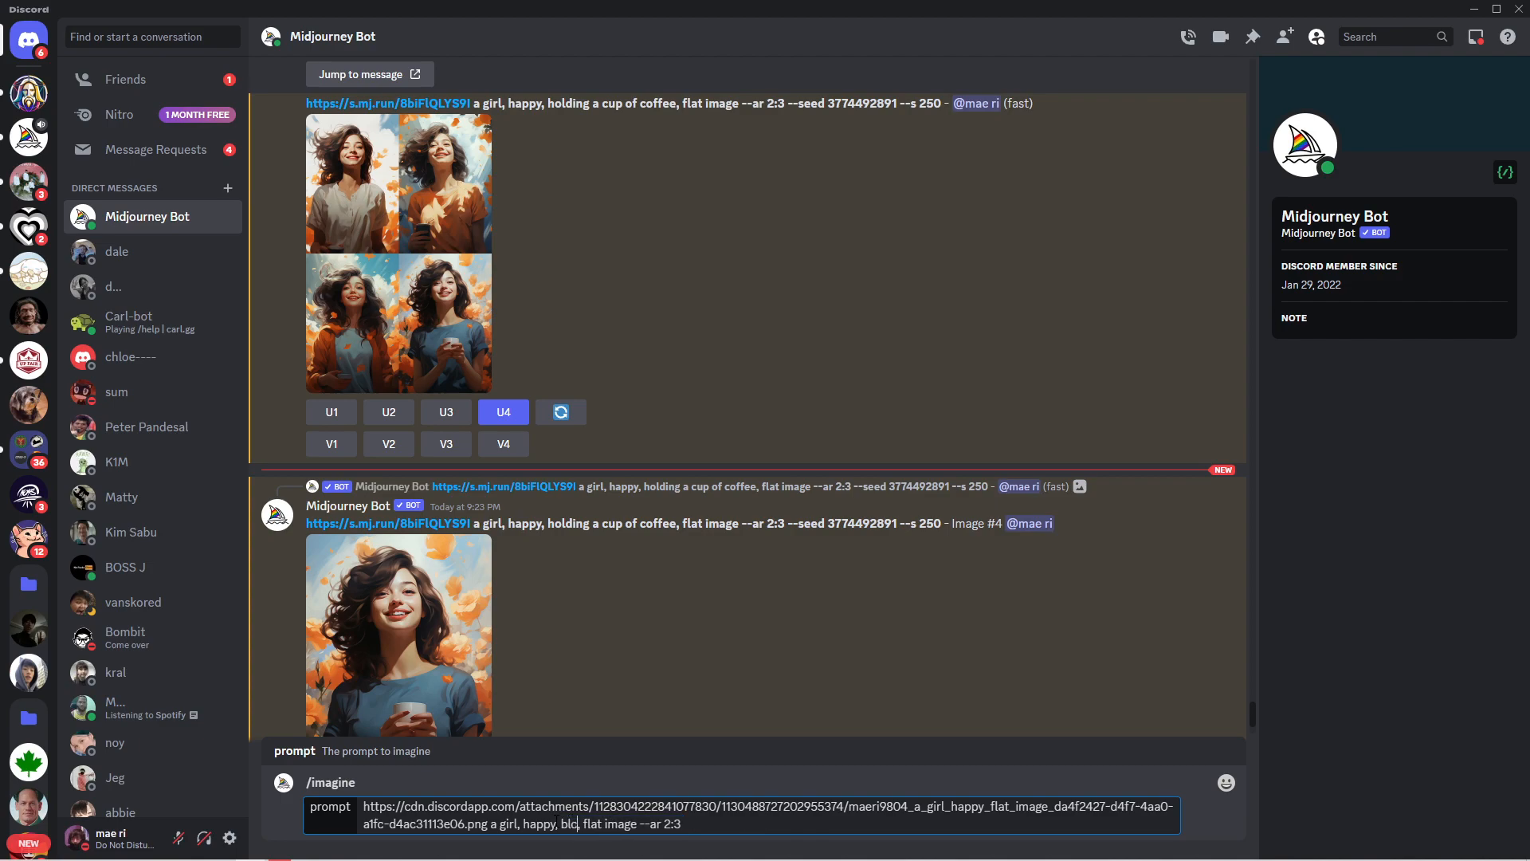
{"action": "type", "text": "nts, on a rubber s"}
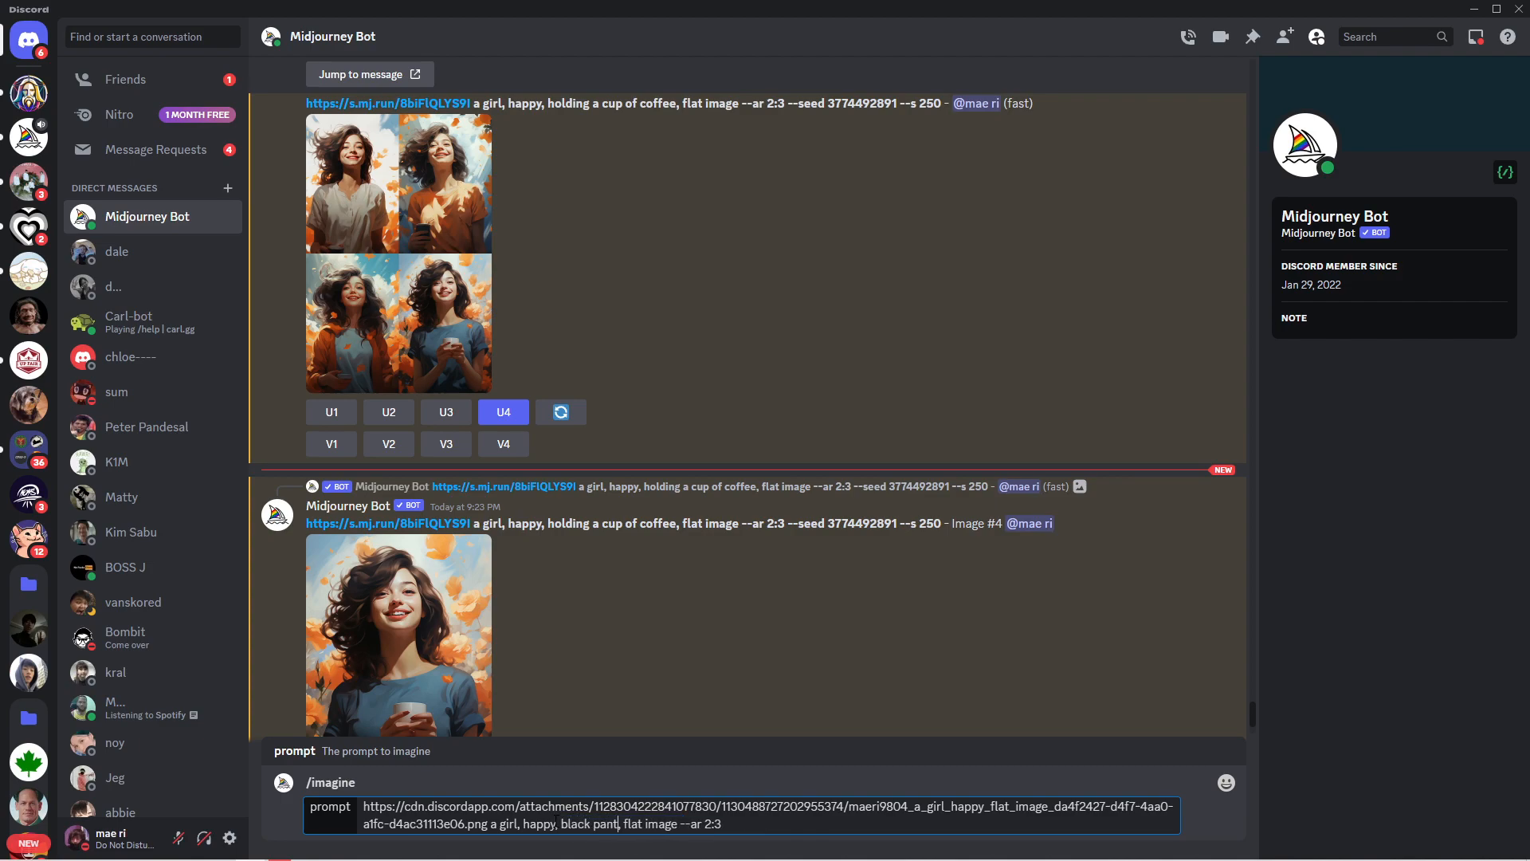
{"action": "type", "text": "hoes, with bag on"}
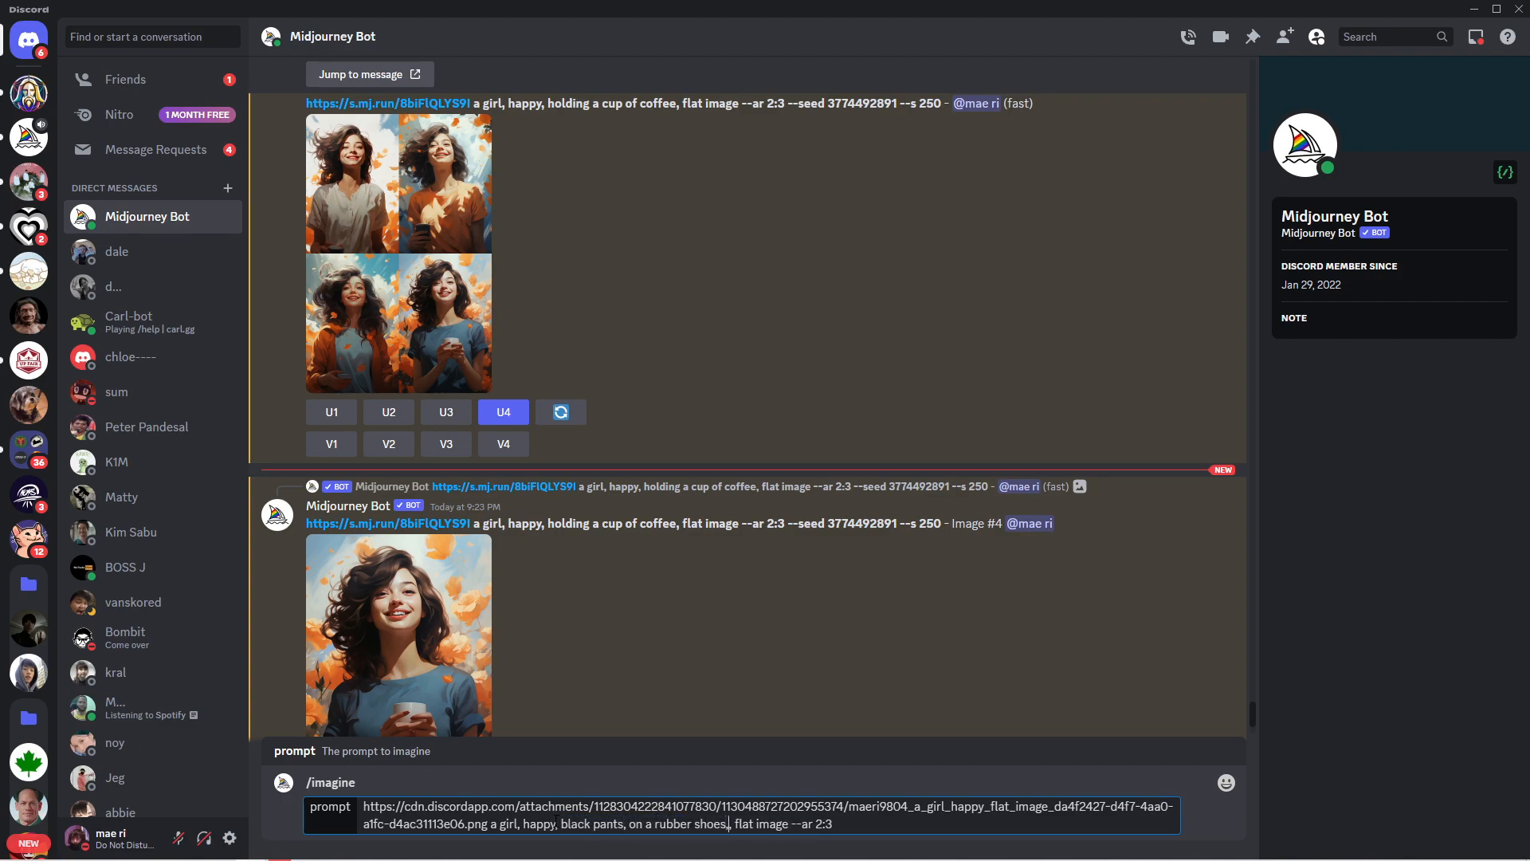
{"action": "type", "text": " her shoulder"}
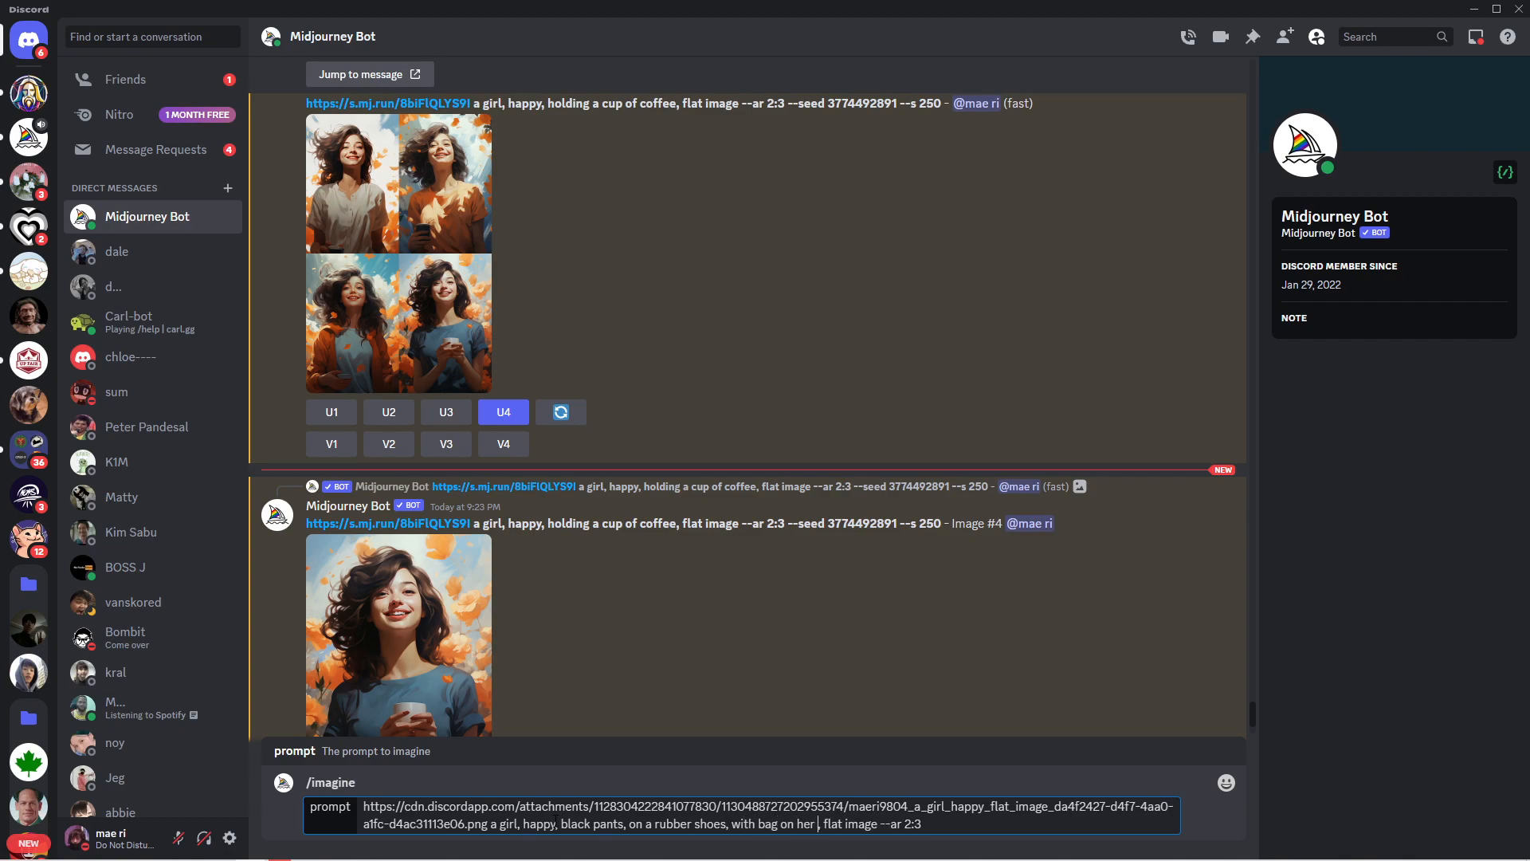
{"action": "type", "text": "s"}
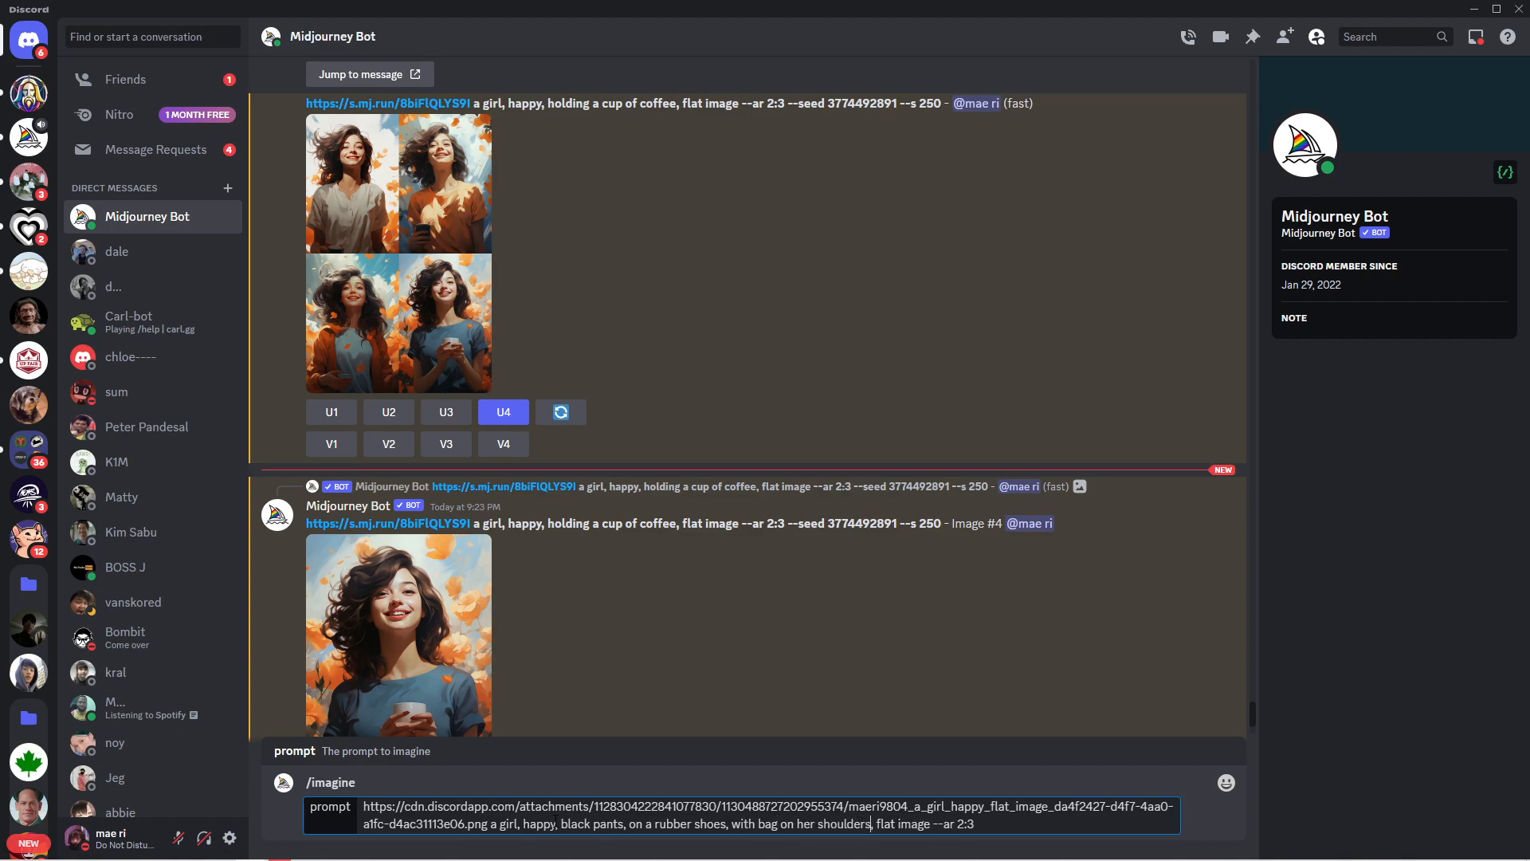
{"action": "left_click", "coordinate": [949, 491]}
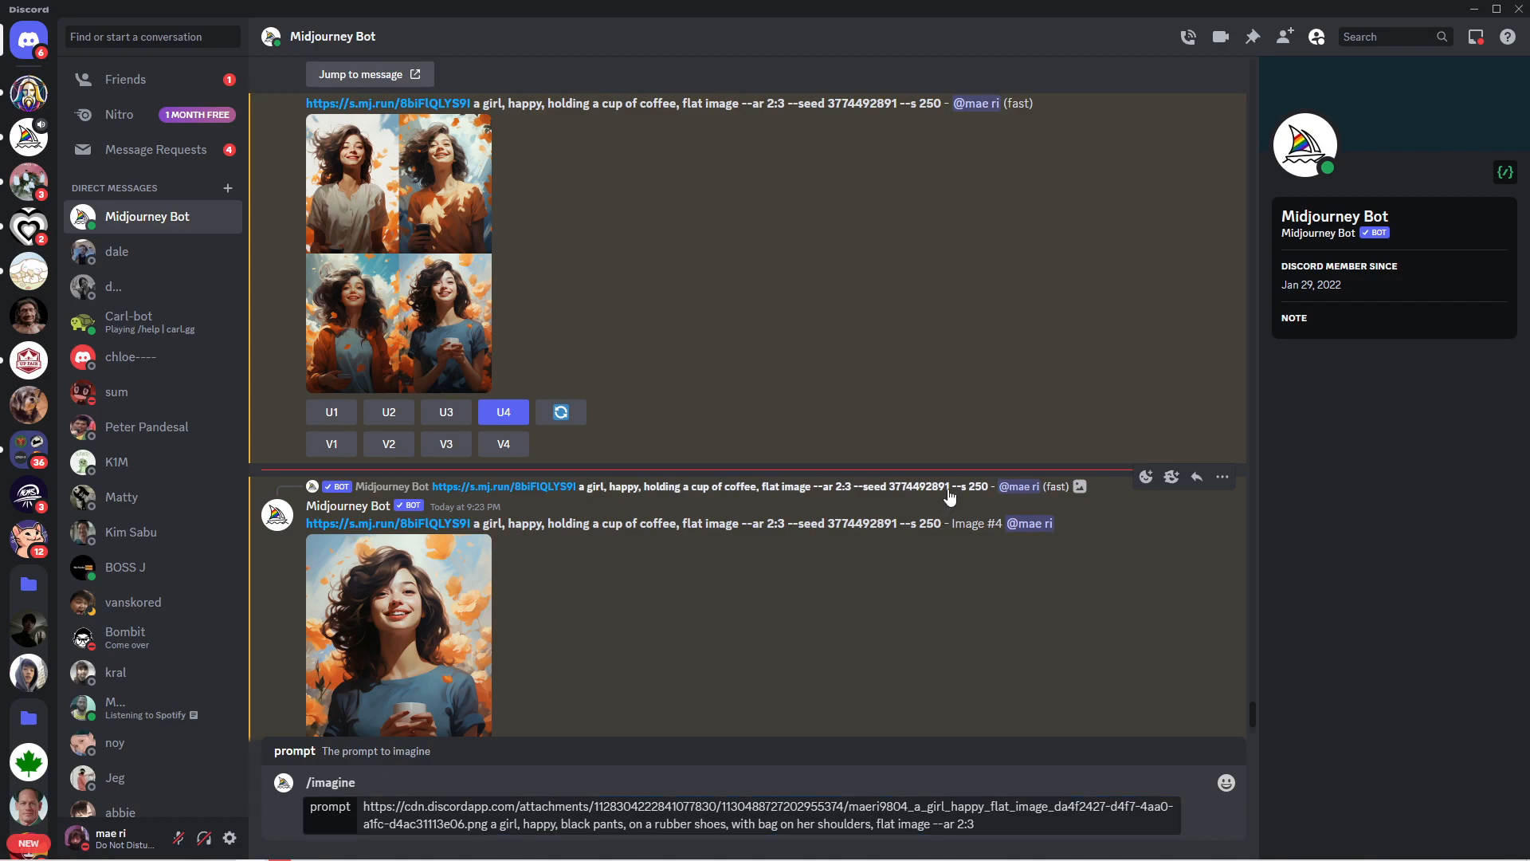
{"action": "left_click_drag", "start_coordinate": [899, 527], "coordinate": [785, 524]}
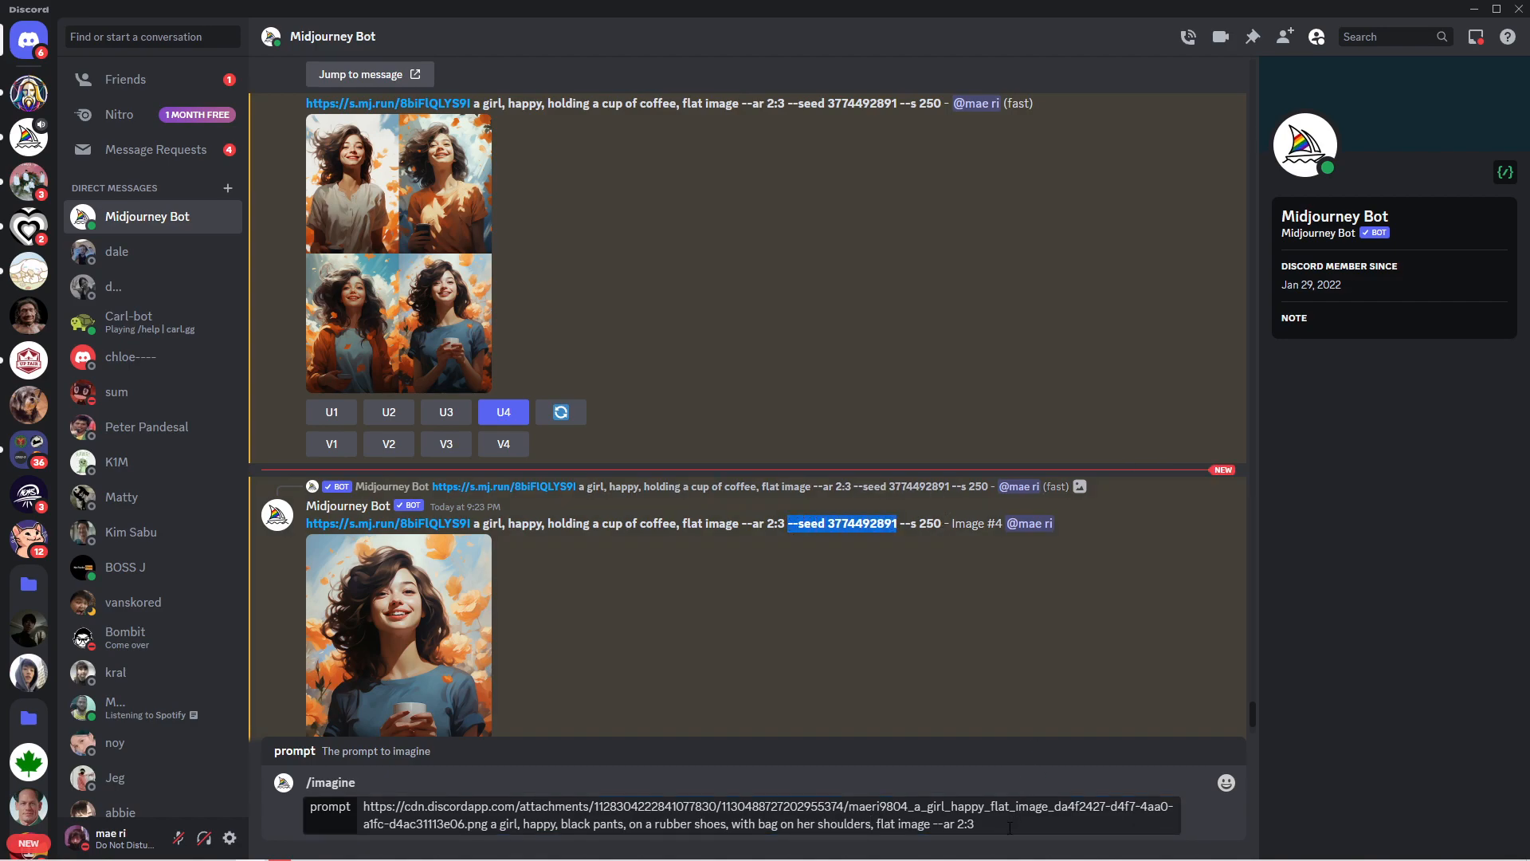
{"action": "left_click", "coordinate": [1033, 826]}
{"action": "key", "text": "ctrl+v"}
{"action": "key", "text": "Return"}
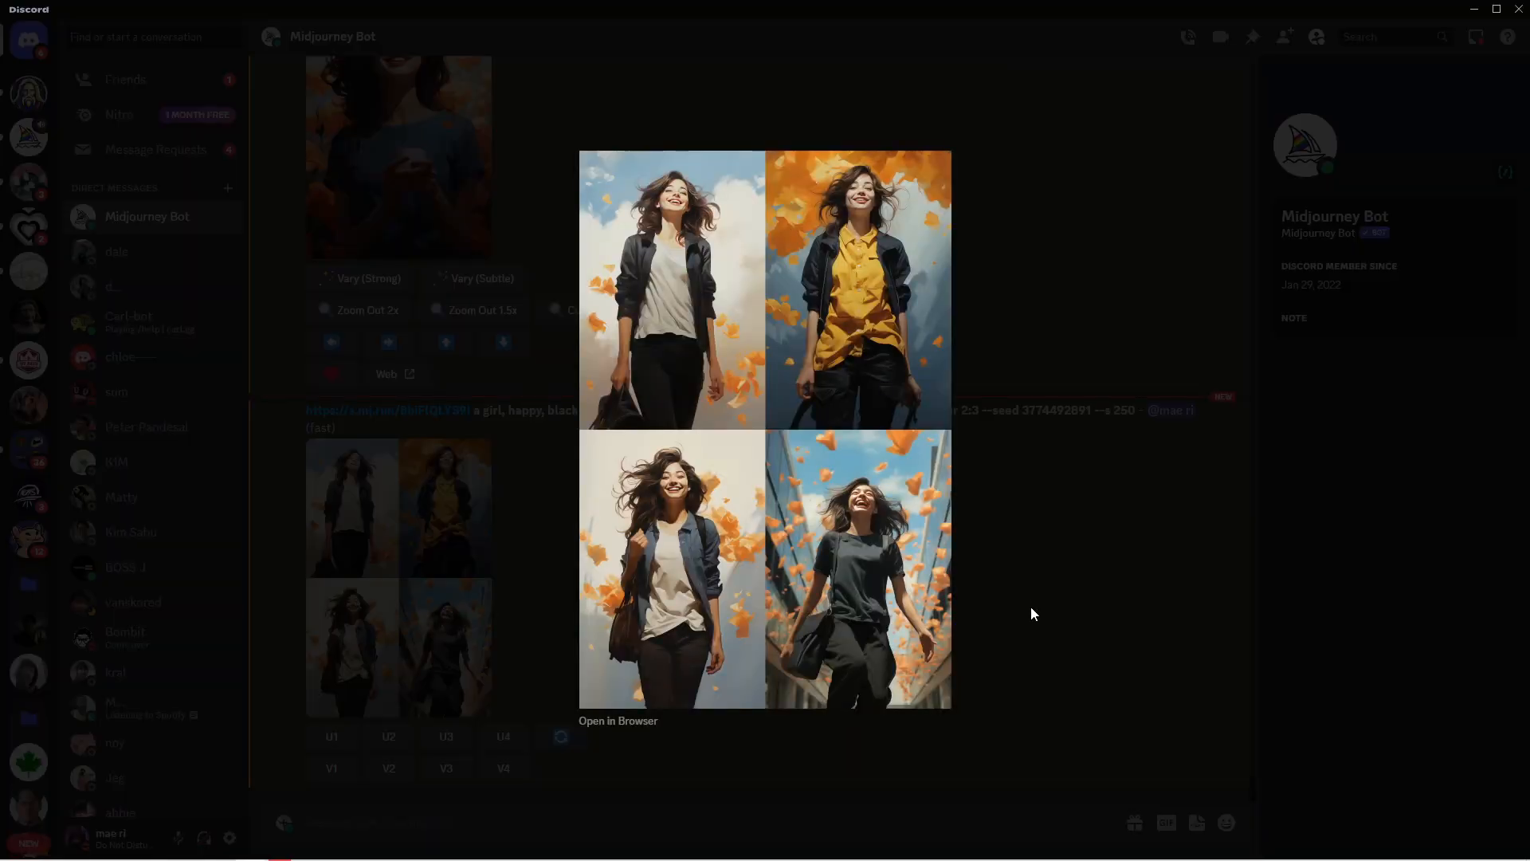
{"action": "left_click", "coordinate": [1030, 605]}
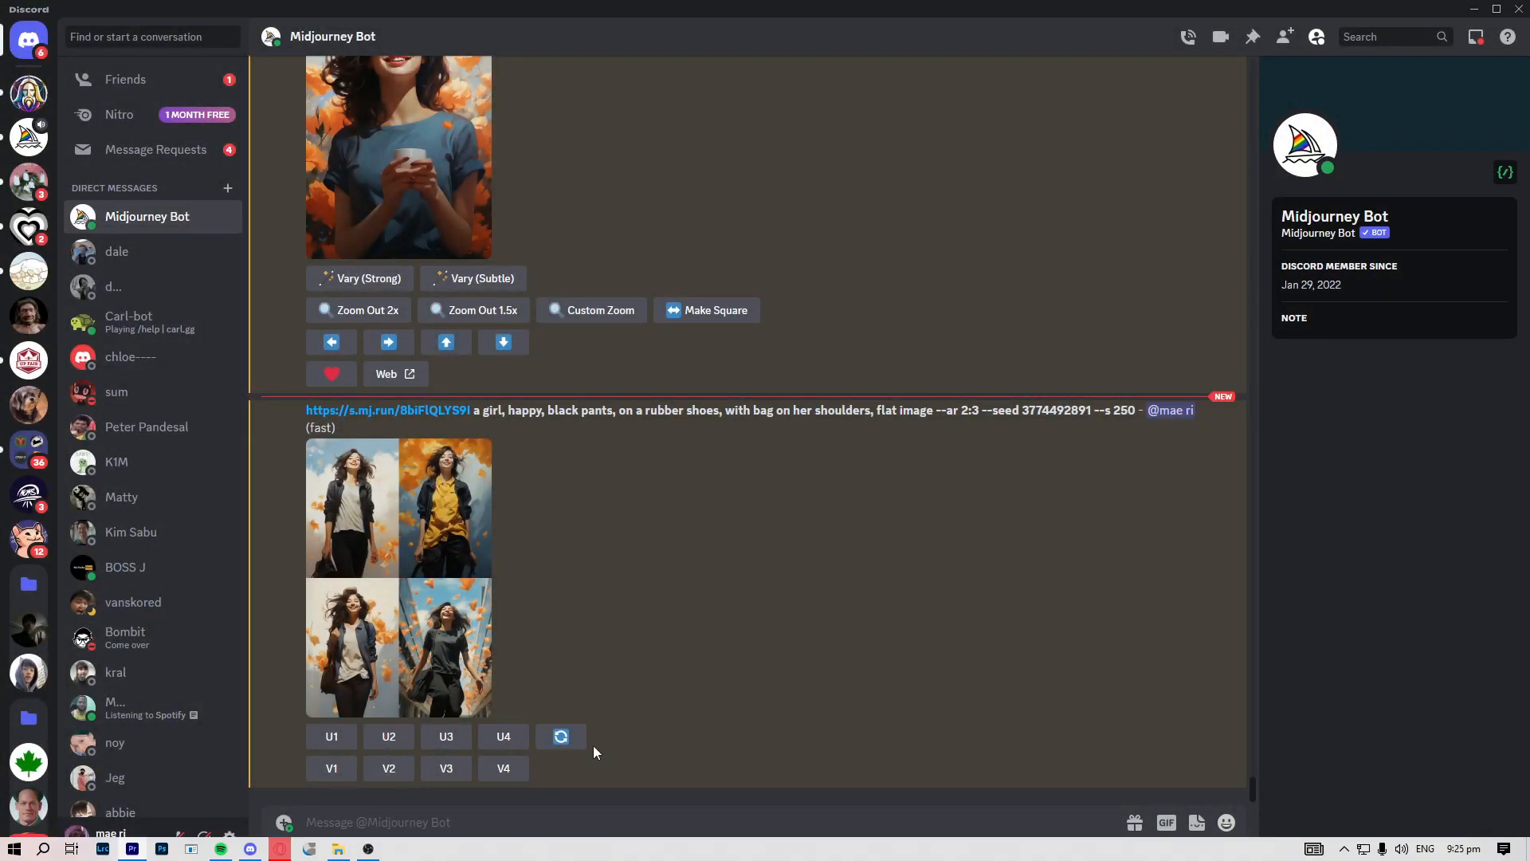
- Upscale the fourth image of the black pants grid and zoom it out 2x
{"action": "left_click", "coordinate": [503, 737]}
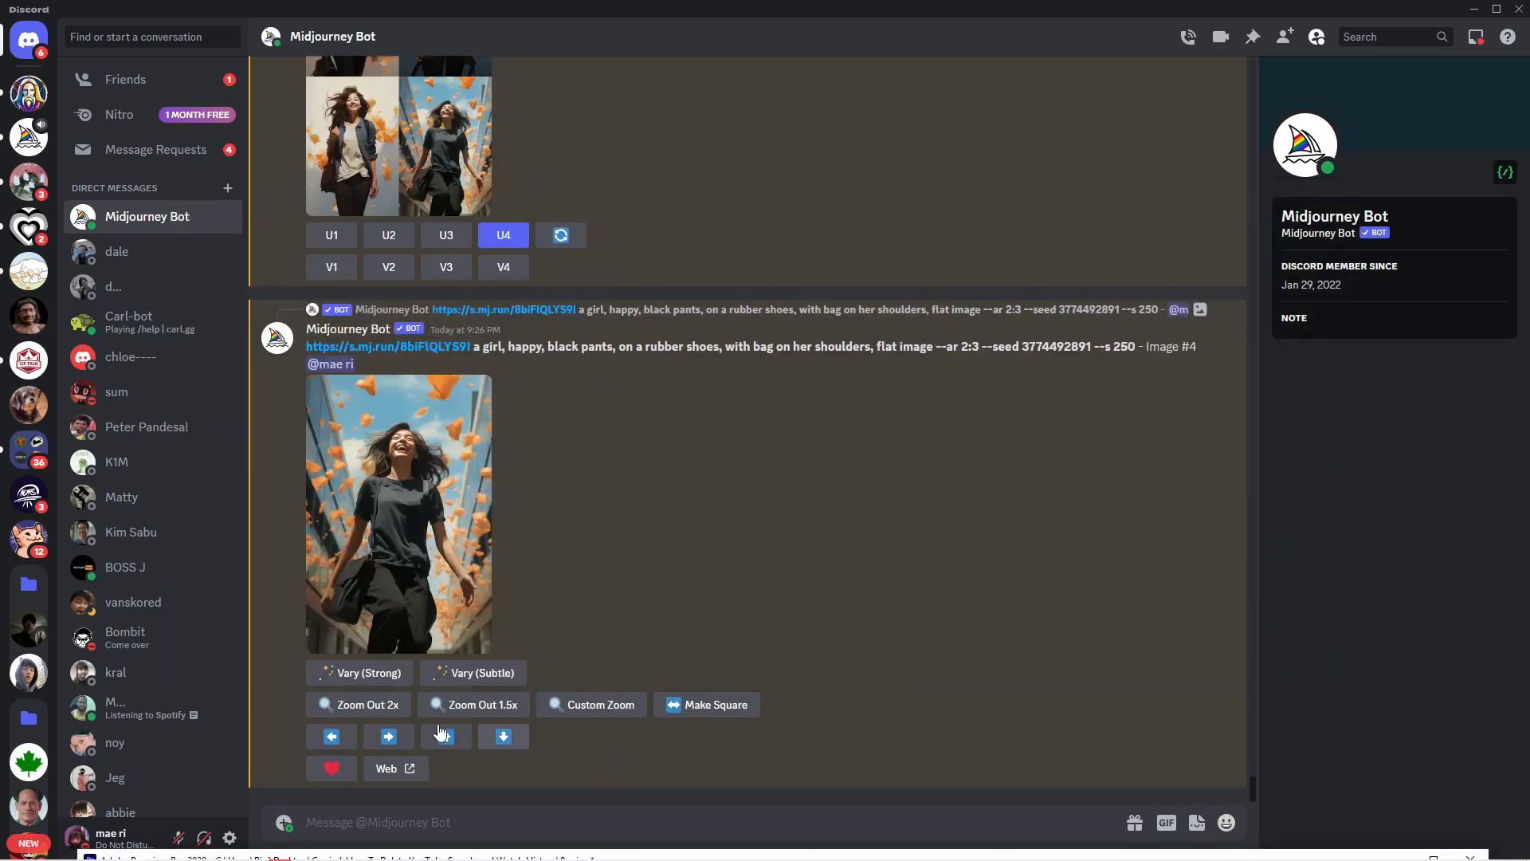
{"action": "left_click", "coordinate": [380, 720]}
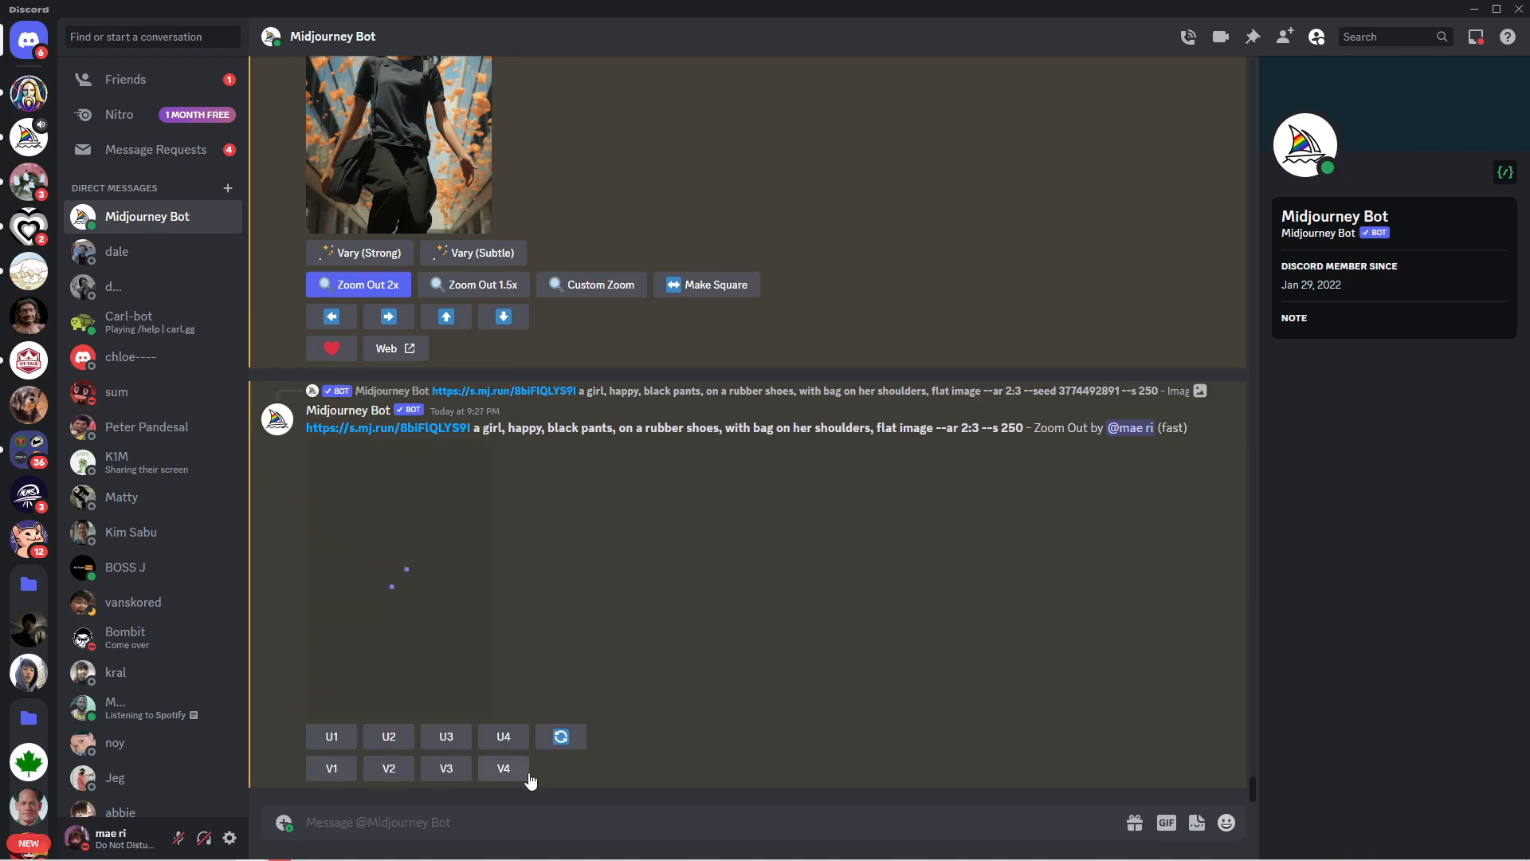
- Preview the zoomed-out grid enlarged and upscale its second image
{"action": "left_click", "coordinate": [463, 678]}
{"action": "left_click", "coordinate": [1020, 555]}
{"action": "left_click", "coordinate": [388, 735]}
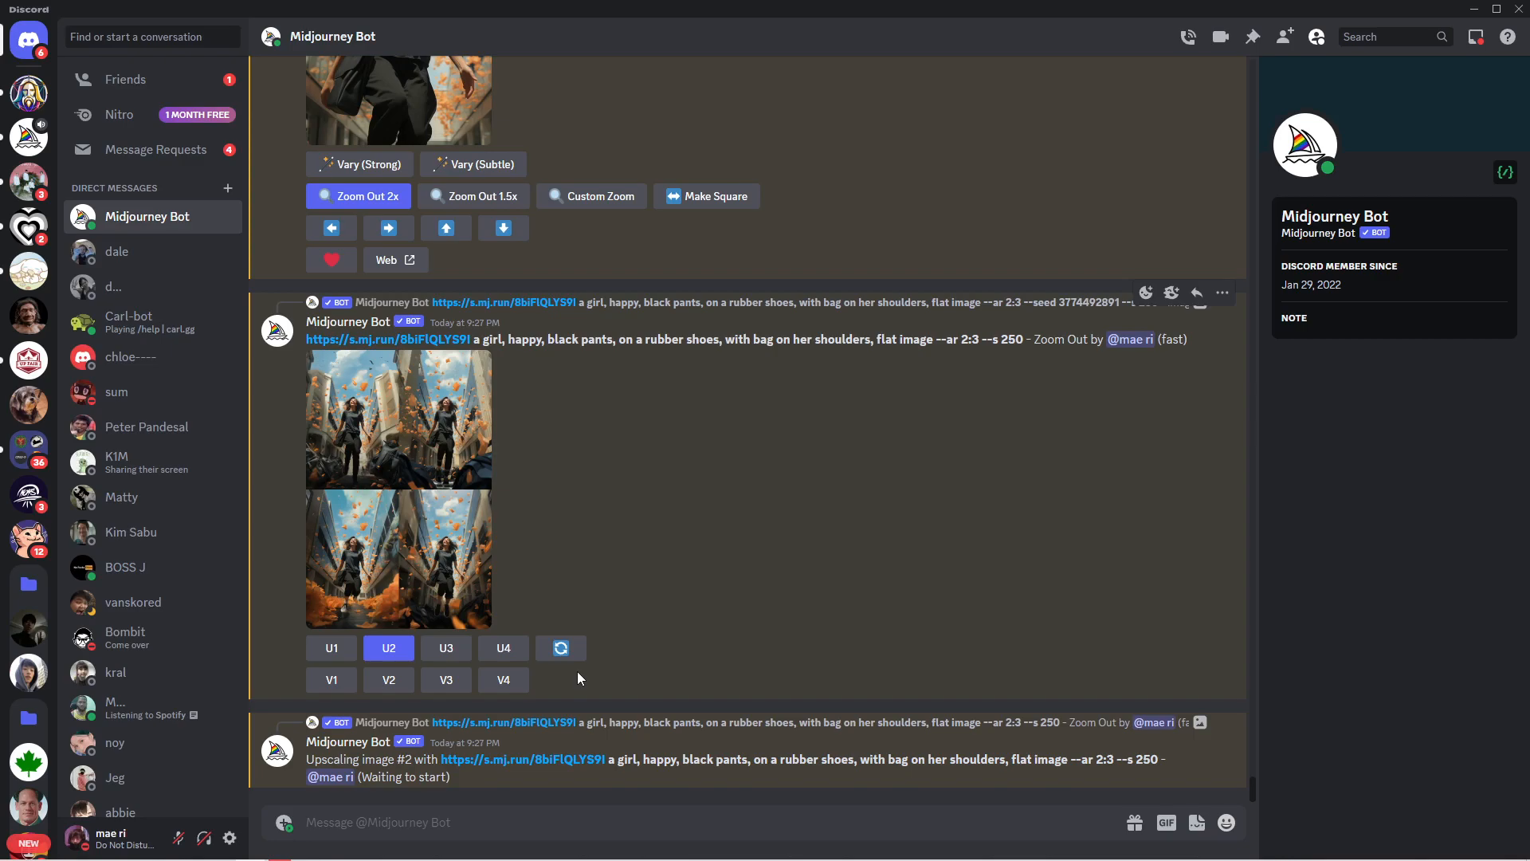
- Open the upscaled zoomed-out image in the browser, copy its image address, and return to Discord
{"action": "key", "text": "alt+Tab"}
{"action": "left_click", "coordinate": [451, 642]}
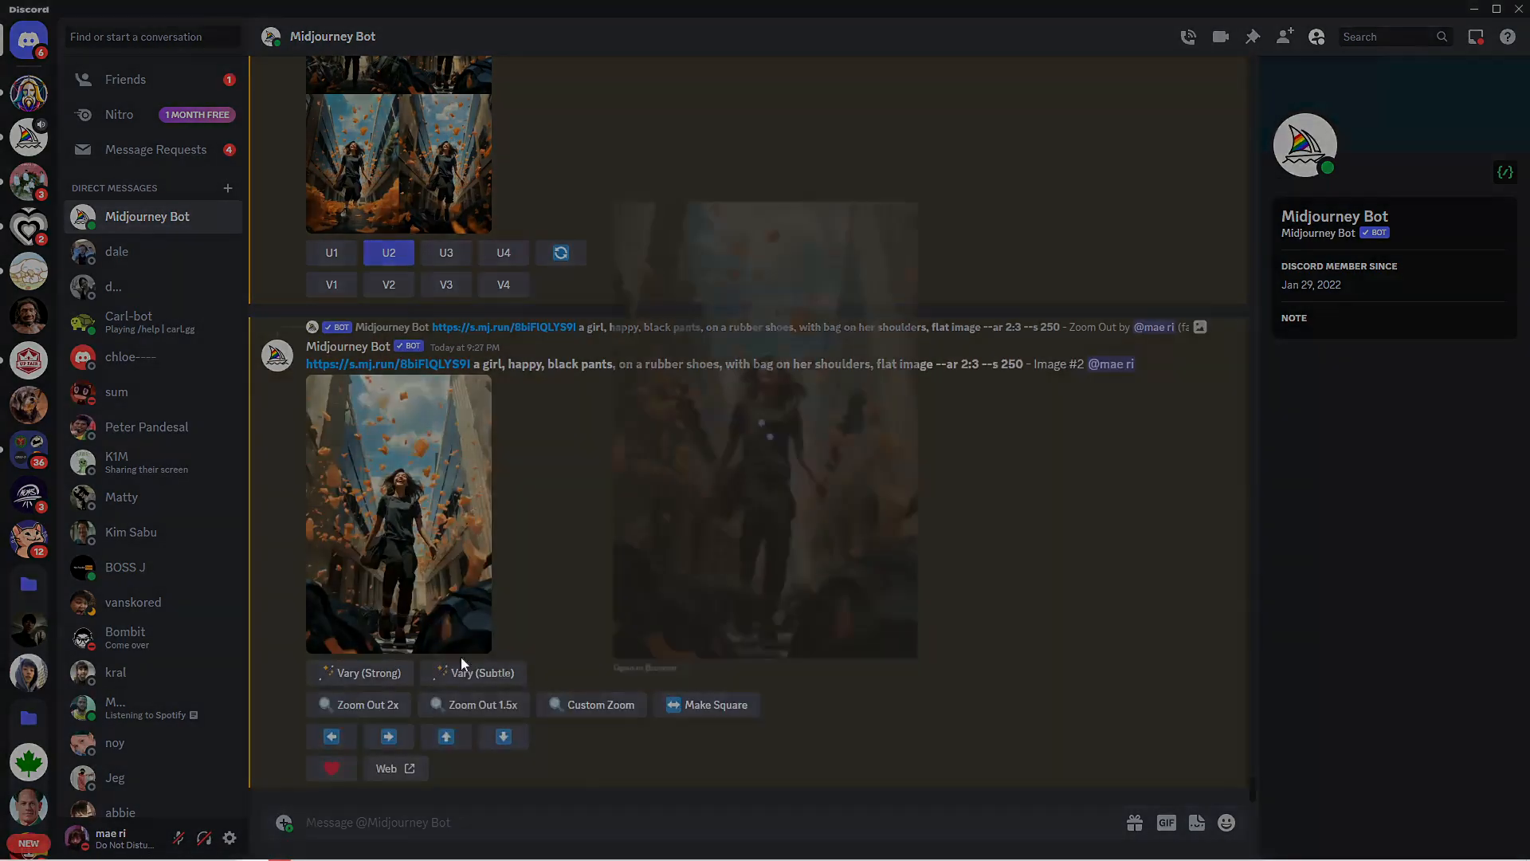
{"action": "left_click", "coordinate": [603, 723]}
{"action": "right_click", "coordinate": [737, 431]}
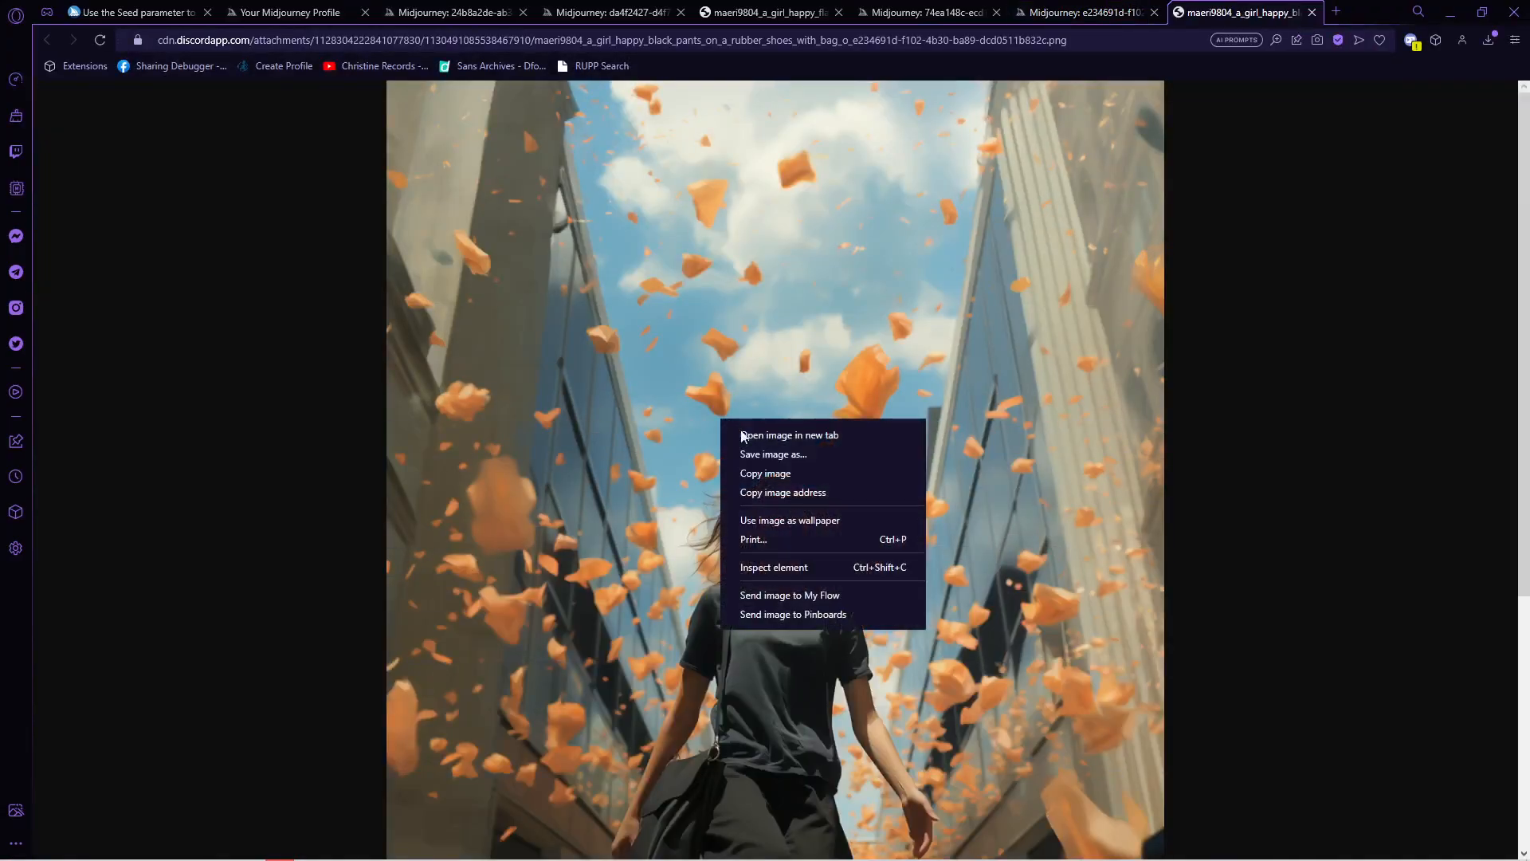
{"action": "left_click", "coordinate": [782, 492]}
{"action": "left_click", "coordinate": [250, 848]}
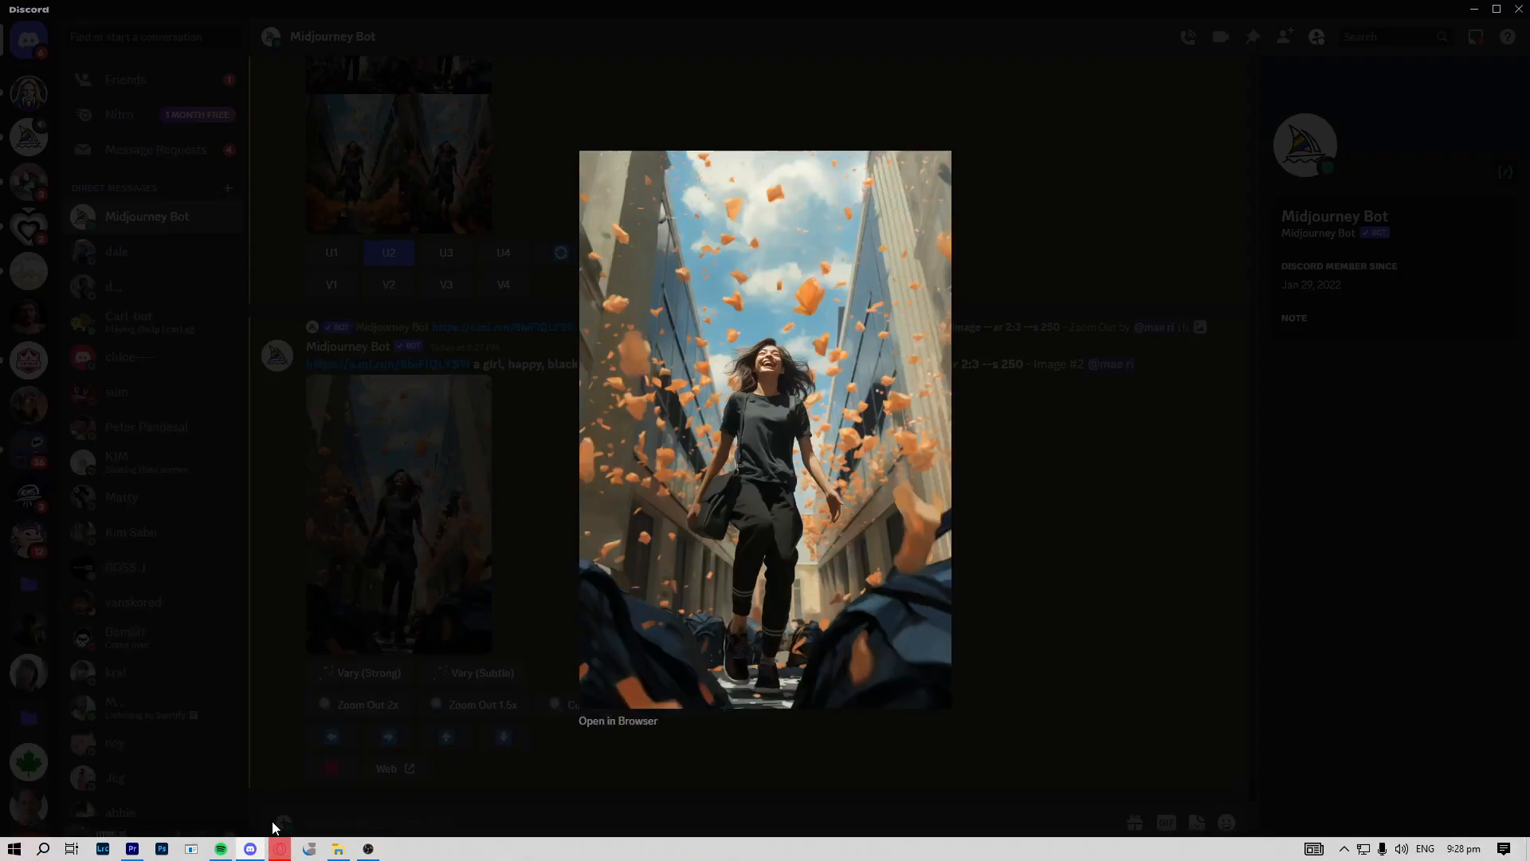
- Start a new /imagine prompt with the copied address of the zoomed-out image as the reference
{"action": "left_click", "coordinate": [326, 823]}
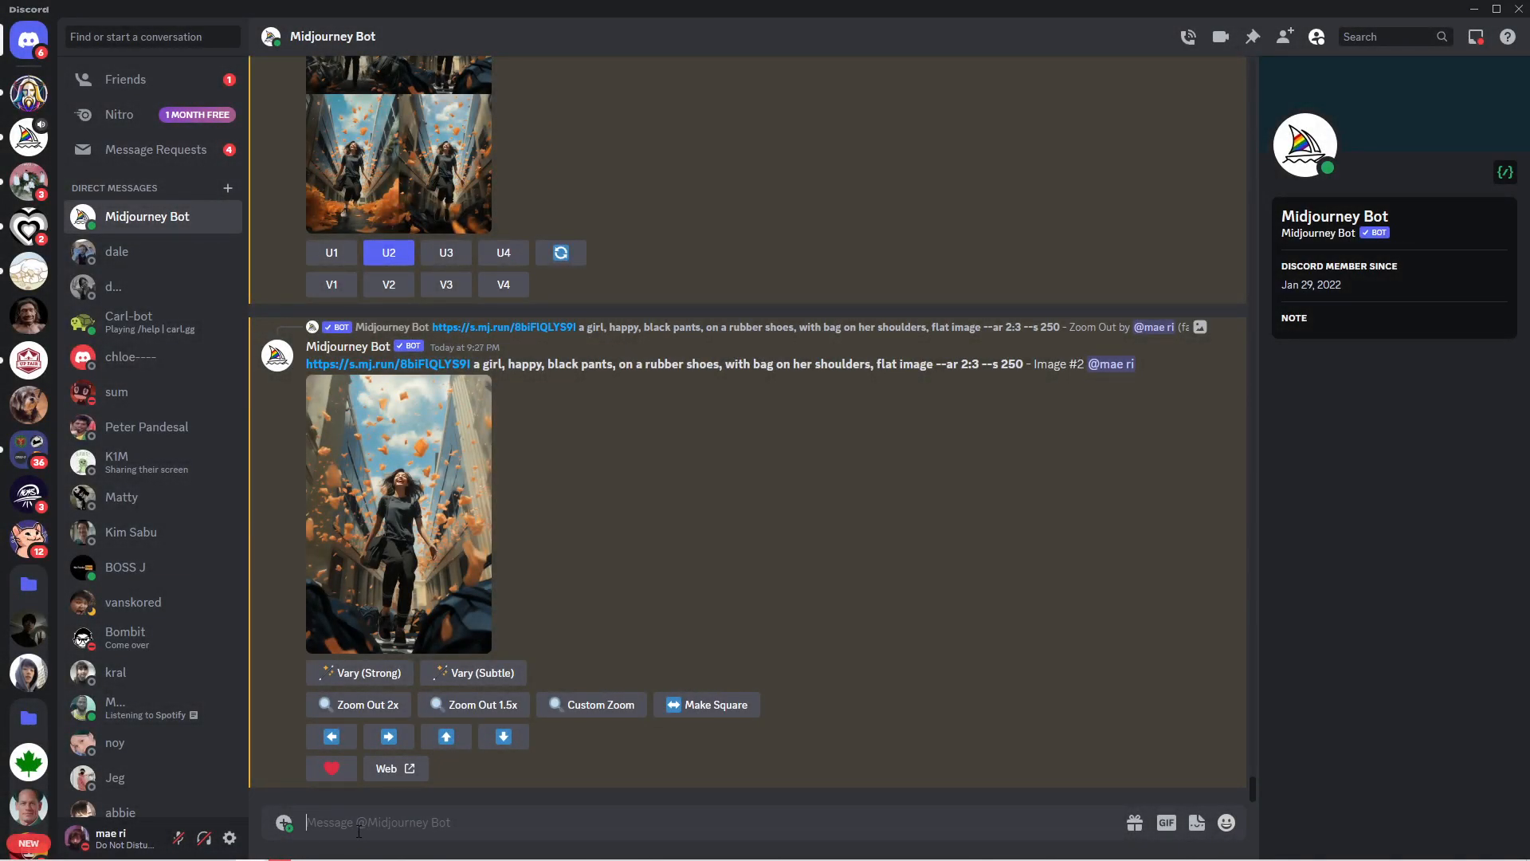
{"action": "type", "text": "/i"}
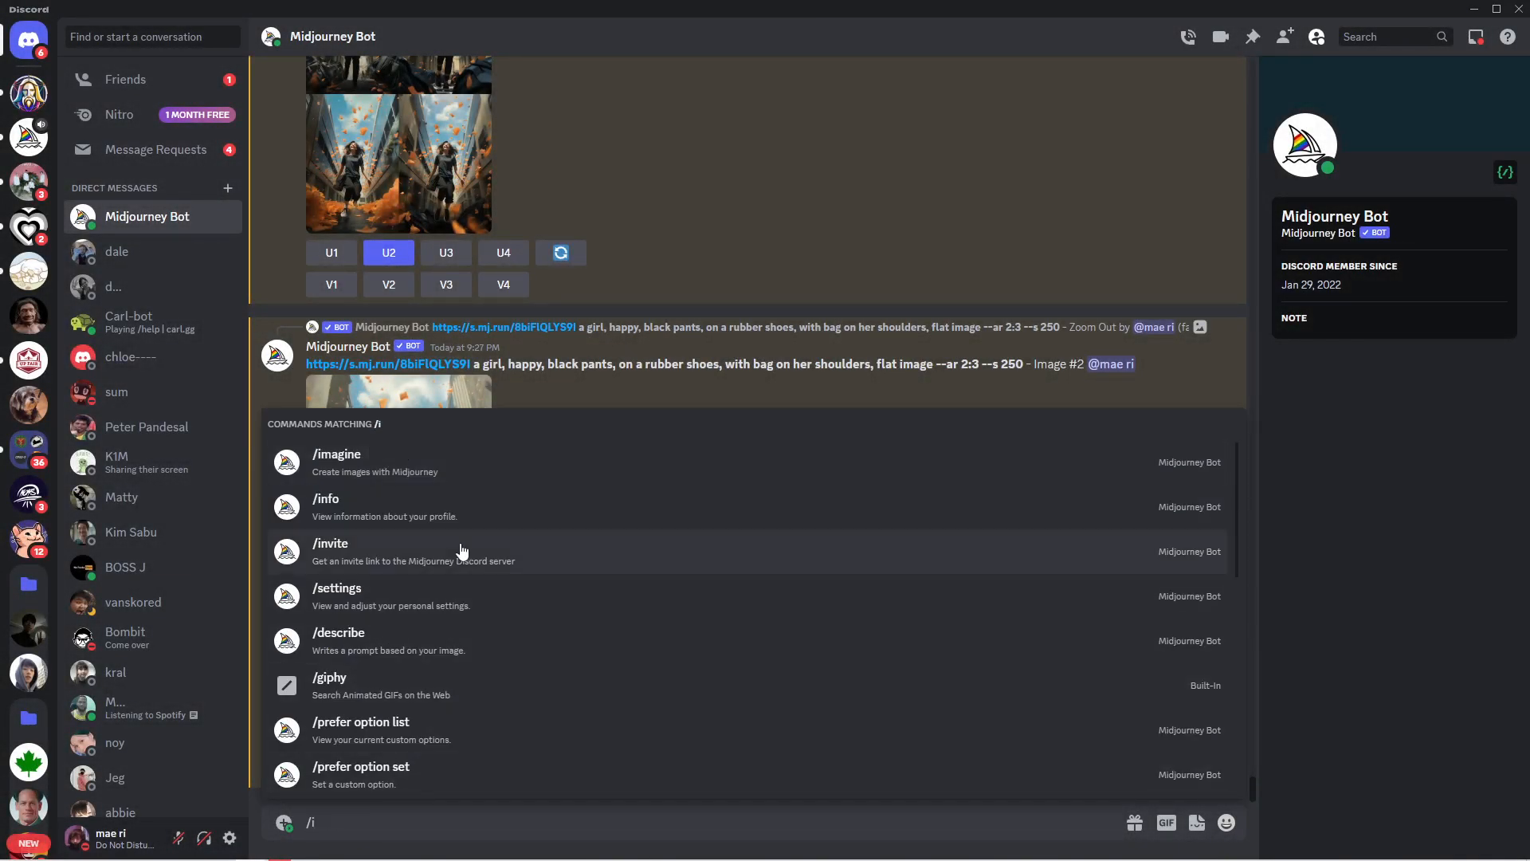
{"action": "key", "text": "Return"}
{"action": "key", "text": "ctrl+v"}
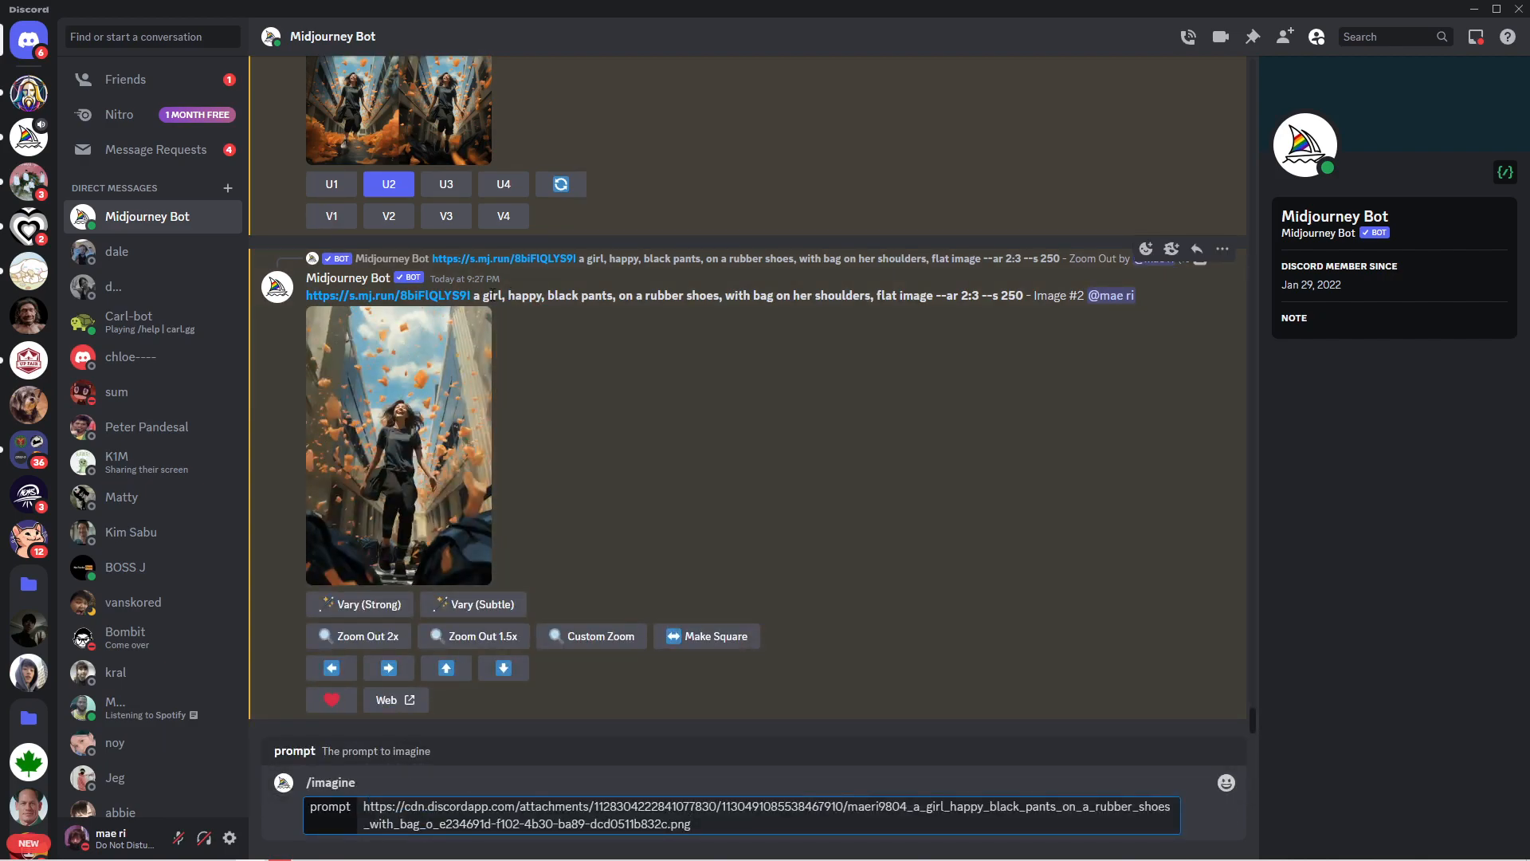
- Copy the zoomed-out image's prompt text through --ar 2:3 and append it after the image address
{"action": "left_click_drag", "start_coordinate": [474, 295], "coordinate": [985, 306]}
{"action": "key", "text": "ctrl+c"}
{"action": "left_click", "coordinate": [730, 829]}
{"action": "key", "text": "ctrl+v"}
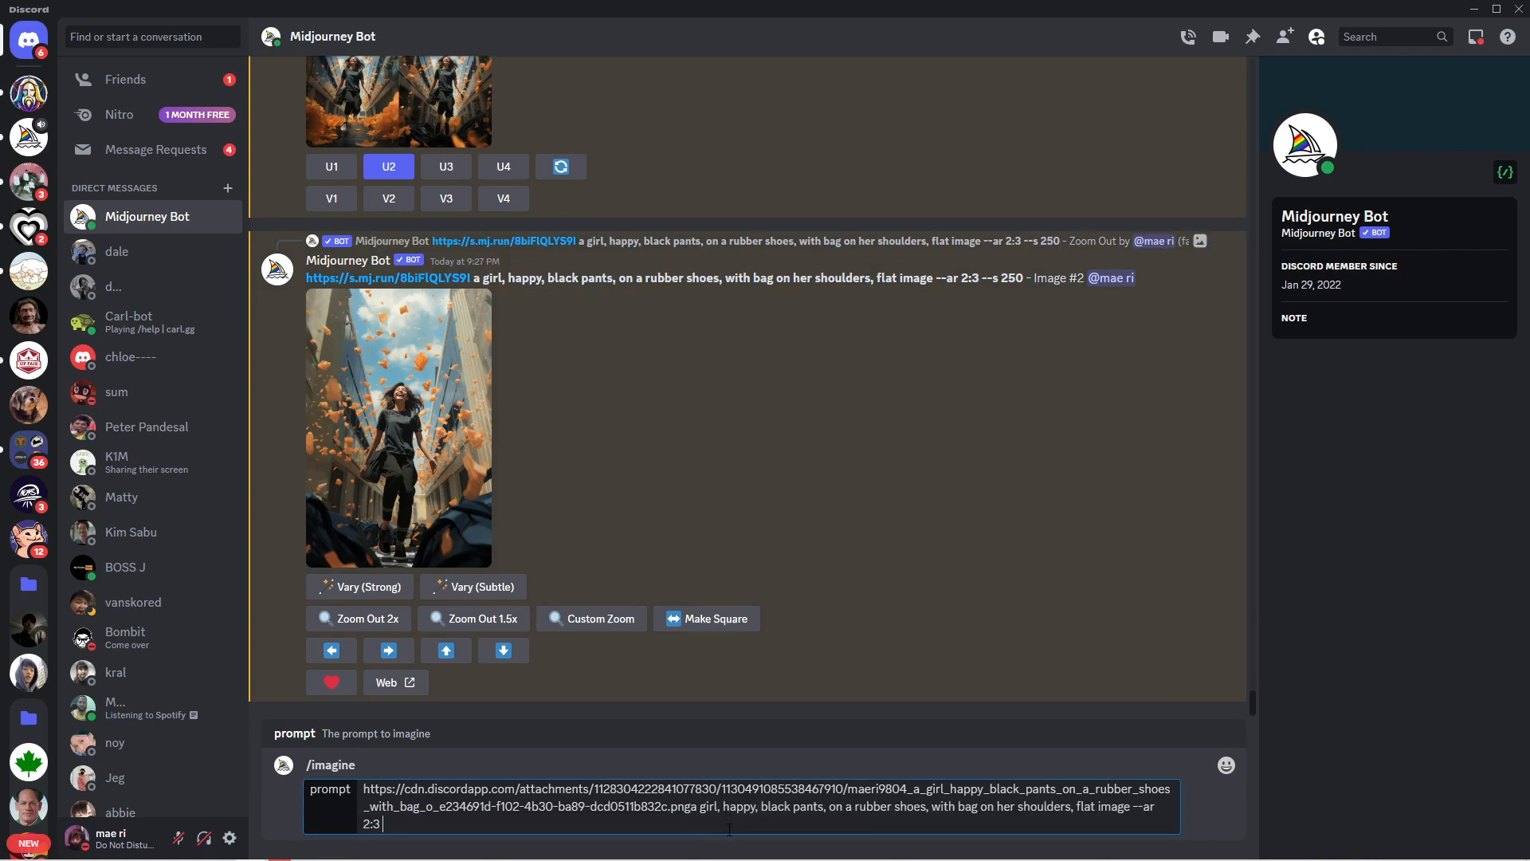
- React to the upscaled zoomed-out image with the envelope emoji to request its seed
{"action": "mouse_move", "coordinate": [1141, 284]}
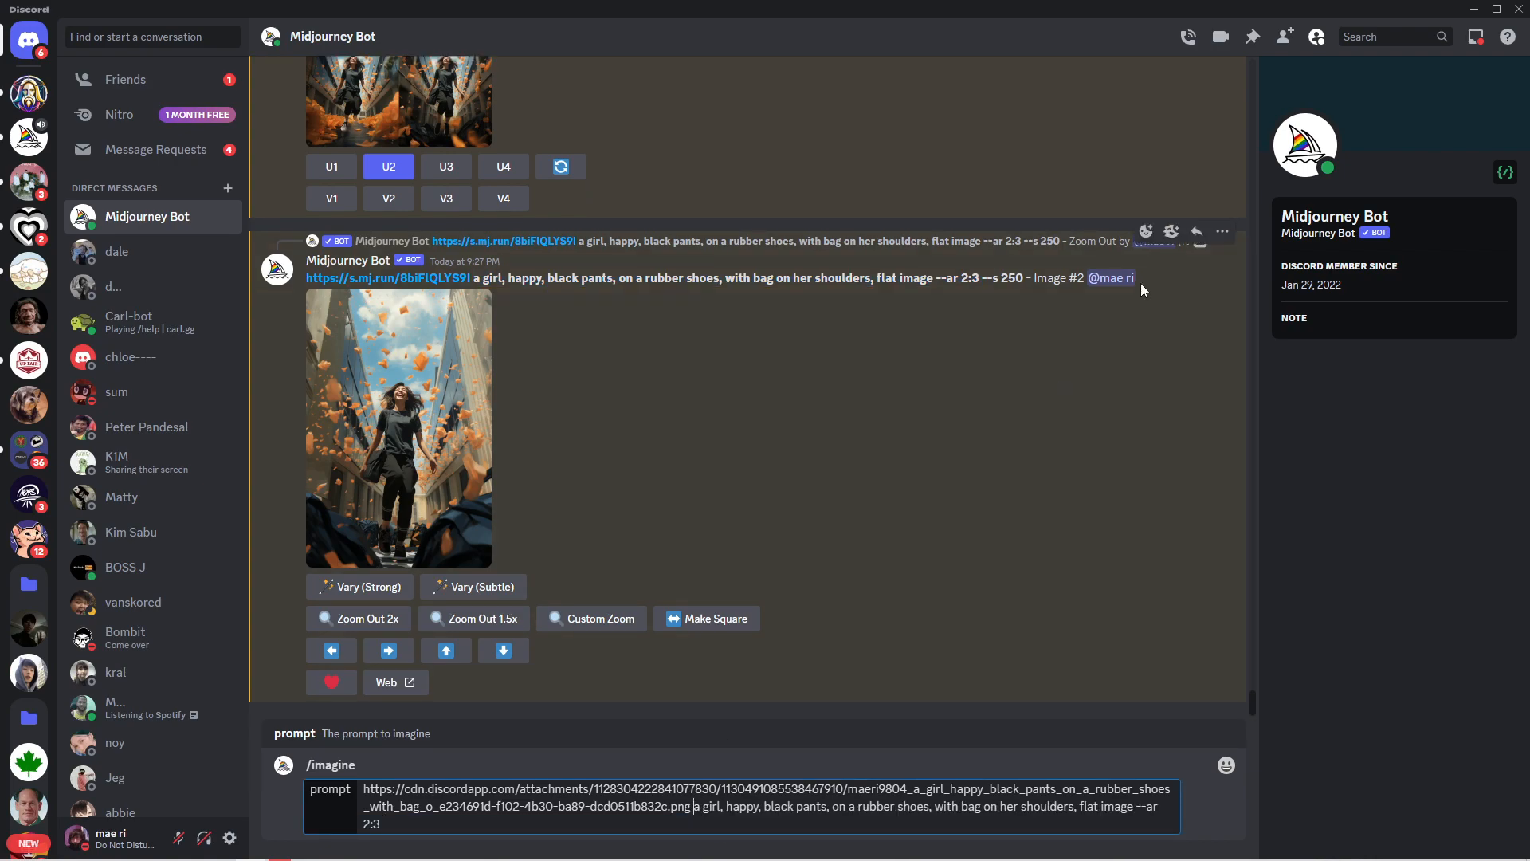
{"action": "left_click", "coordinate": [1146, 231]}
{"action": "left_click", "coordinate": [822, 342]}
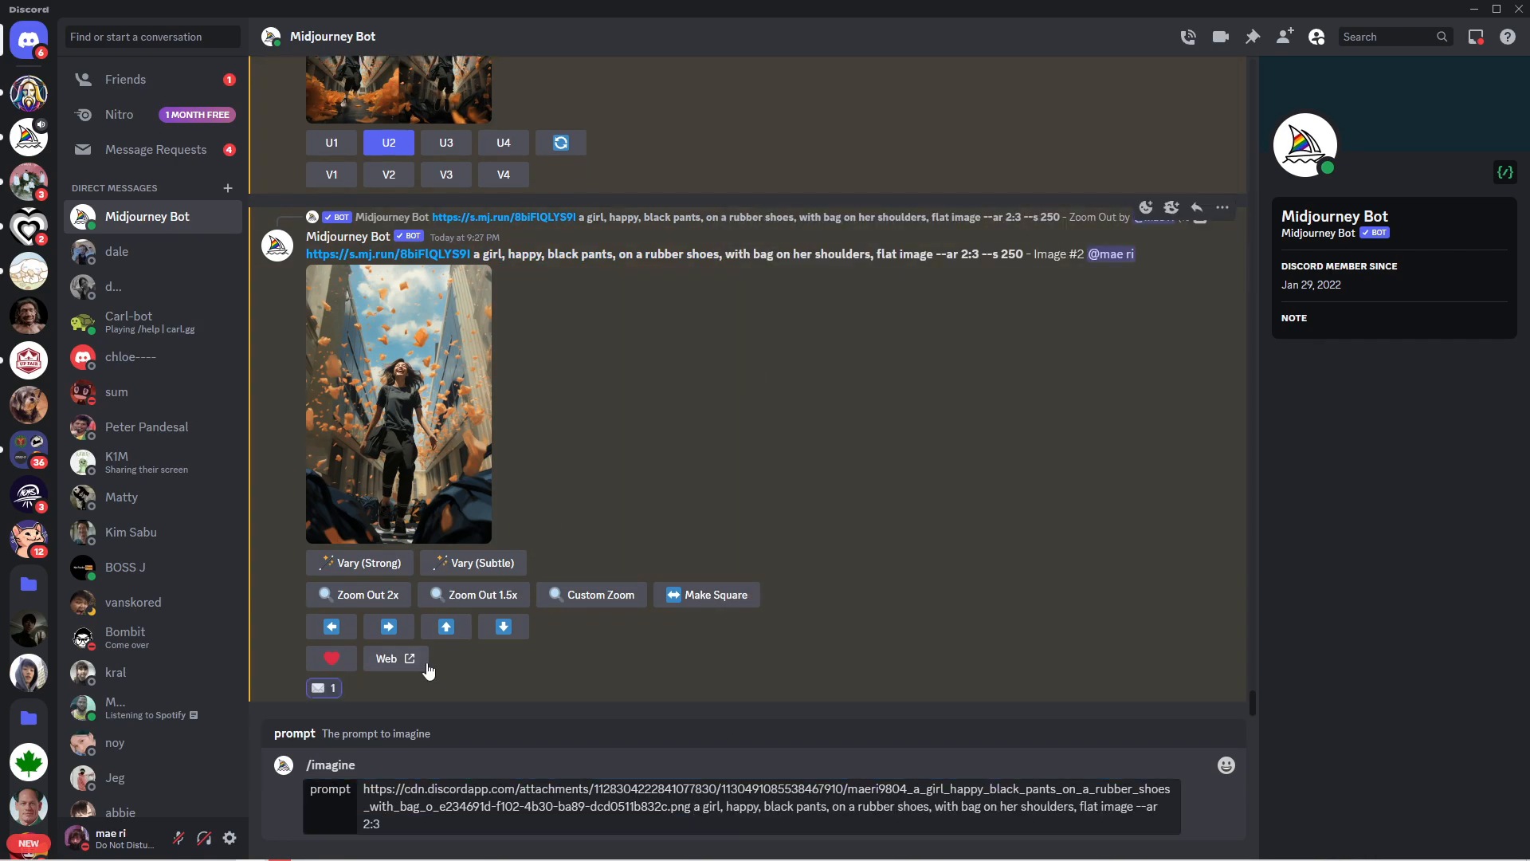
{"action": "left_click", "coordinate": [422, 826]}
{"action": "type", "text": "--seed"}
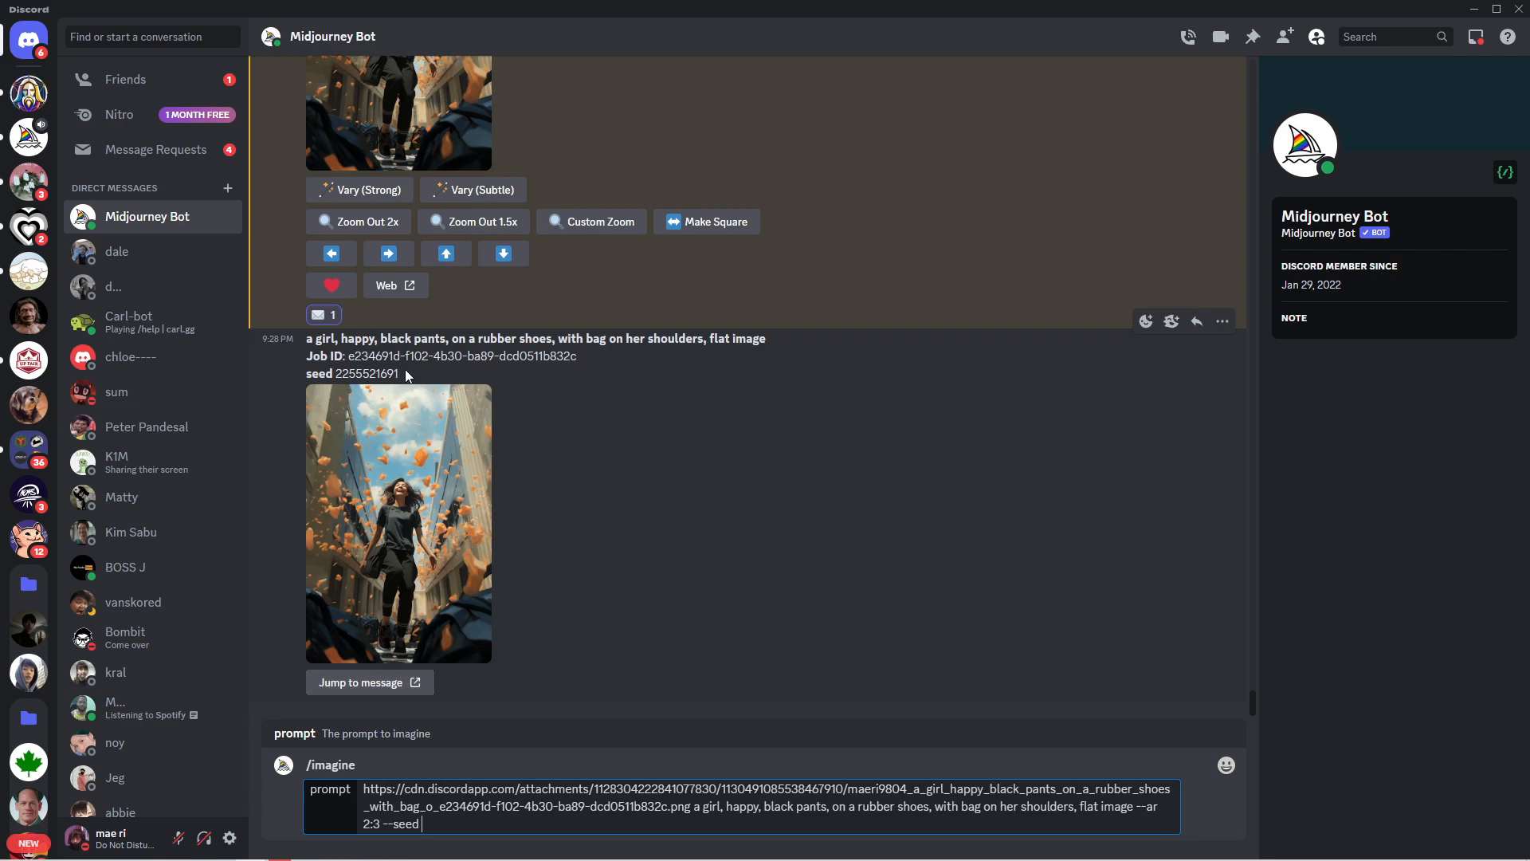
{"action": "double_click", "coordinate": [368, 374]}
{"action": "key", "text": "ctrl+c"}
{"action": "key", "text": "ctrl+v"}
{"action": "key", "text": "Return"}
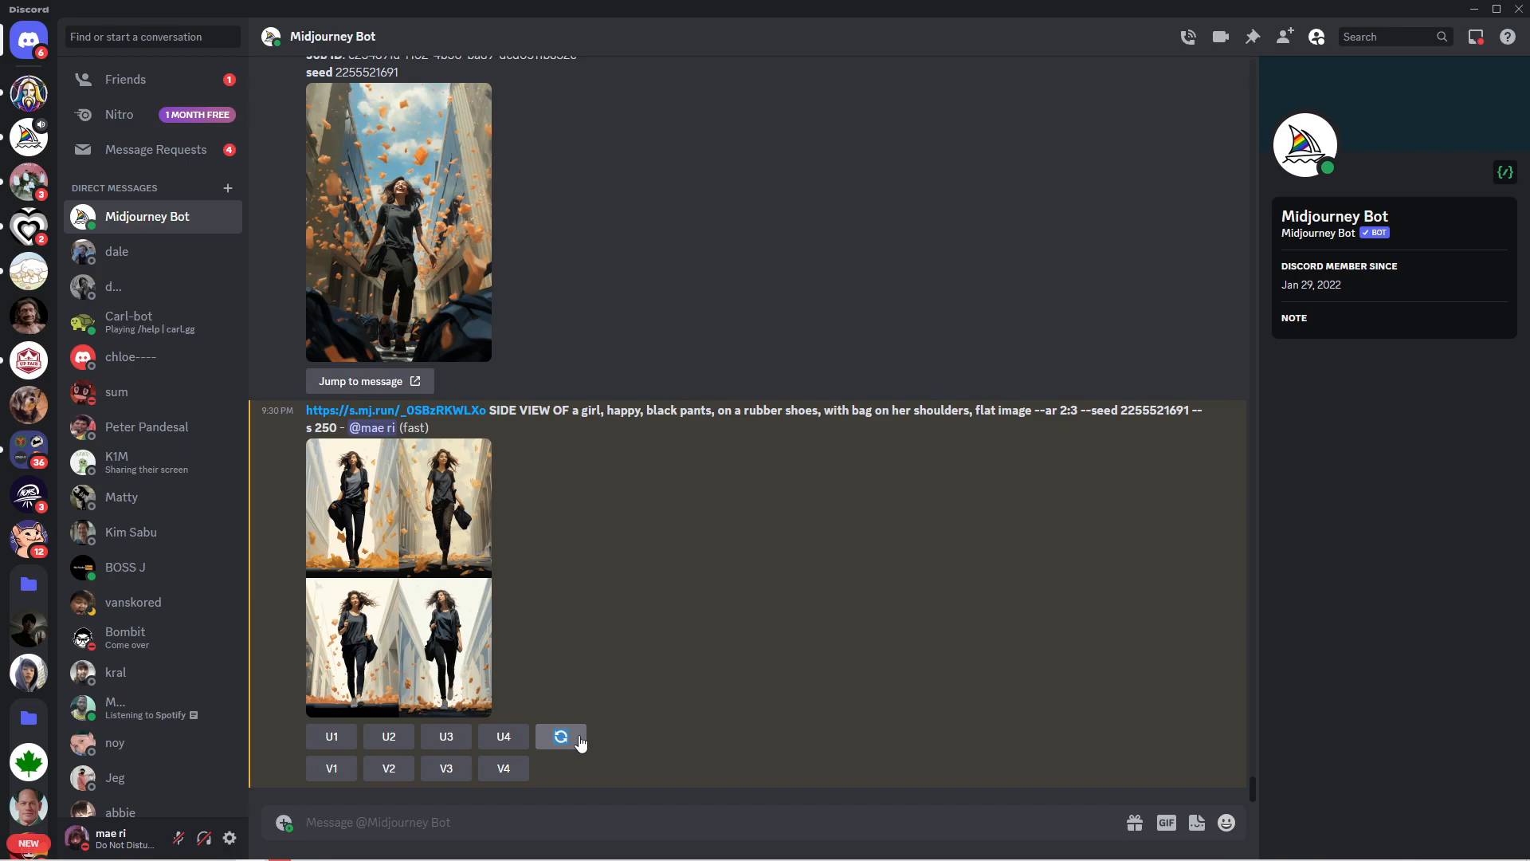
- Preview the side view grid enlarged and compare its girl with the zoomed-out reference image above
{"action": "left_click", "coordinate": [352, 571]}
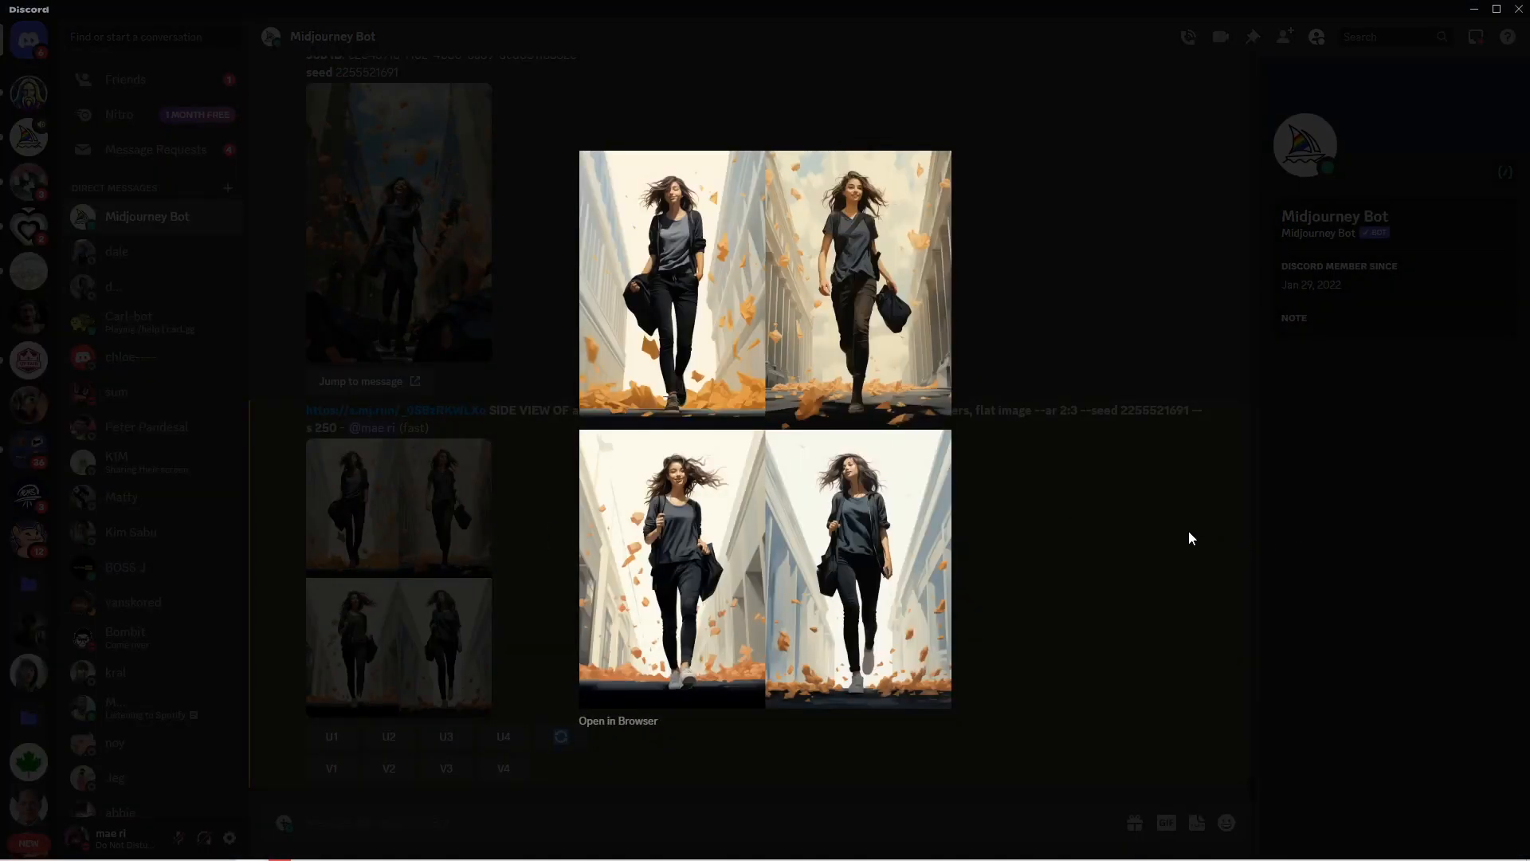
{"action": "left_click", "coordinate": [1135, 538]}
{"action": "scroll", "coordinate": [1139, 539], "scroll_direction": "up", "scroll_amount": 2}
{"action": "scroll", "coordinate": [1140, 539], "scroll_direction": "down", "scroll_amount": 2}
{"action": "scroll", "coordinate": [1140, 539], "scroll_direction": "up", "scroll_amount": 2}
{"action": "scroll", "coordinate": [1140, 538], "scroll_direction": "down", "scroll_amount": 1}
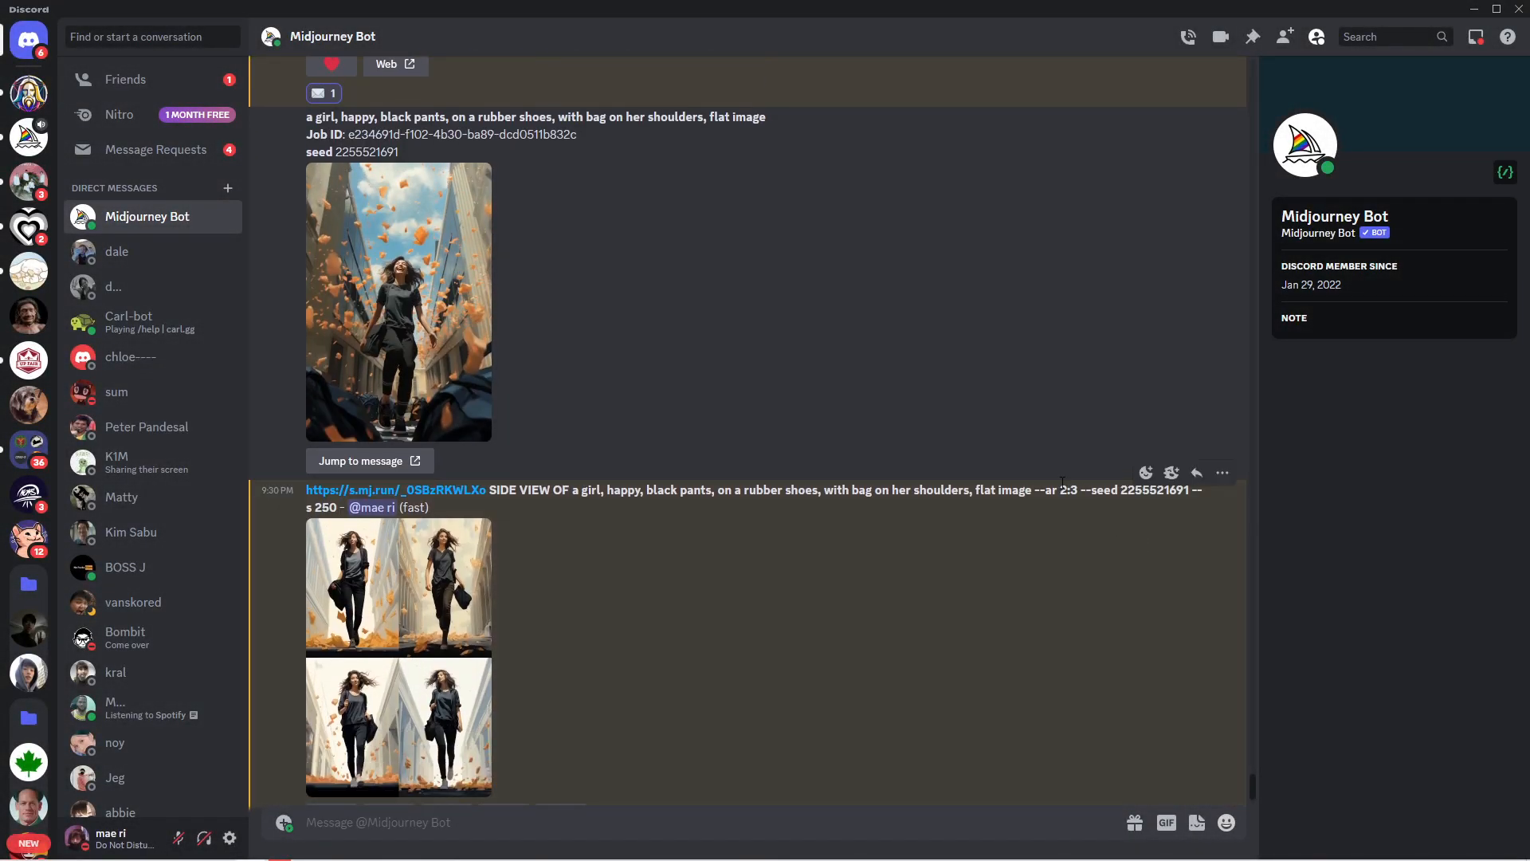